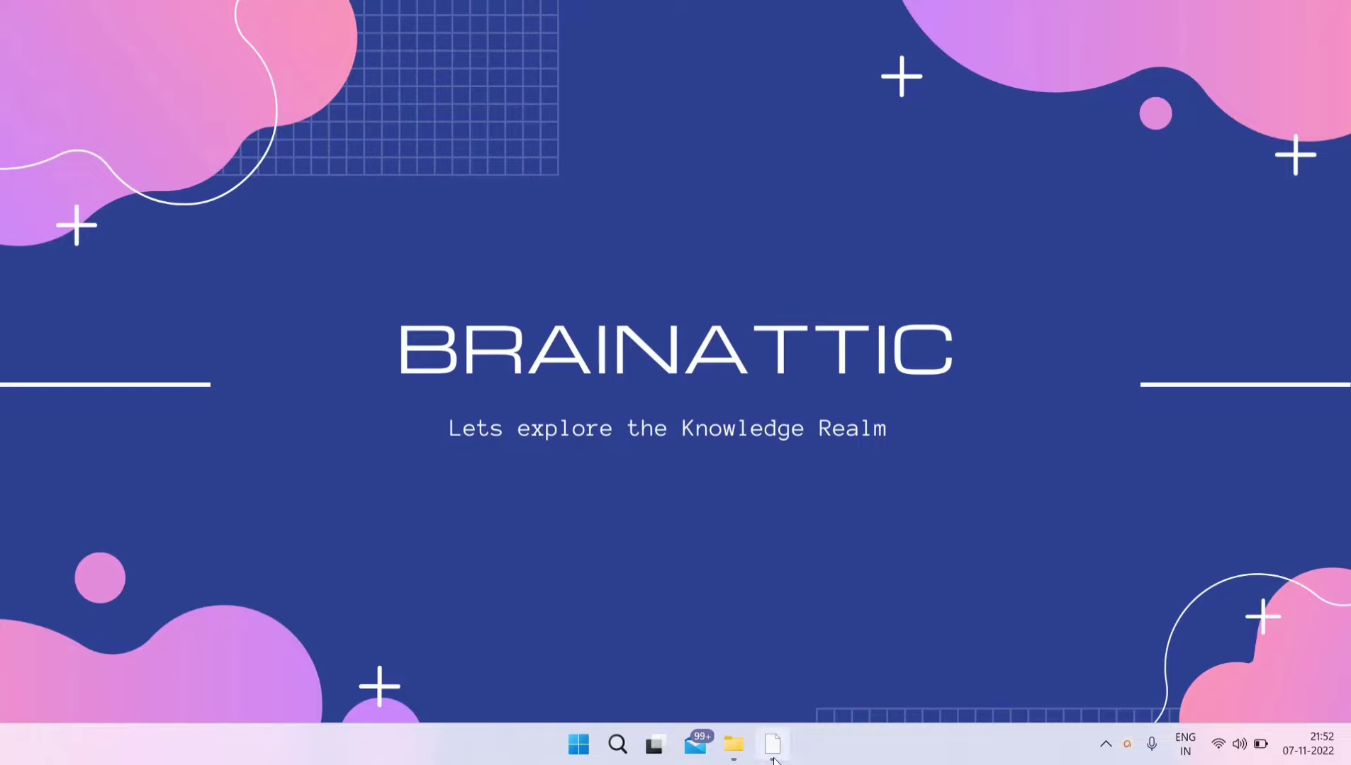
Step: Compare the 'what is a github page' and 'what is google site' search results, ending on Google Sites
mouse_move(773, 760)
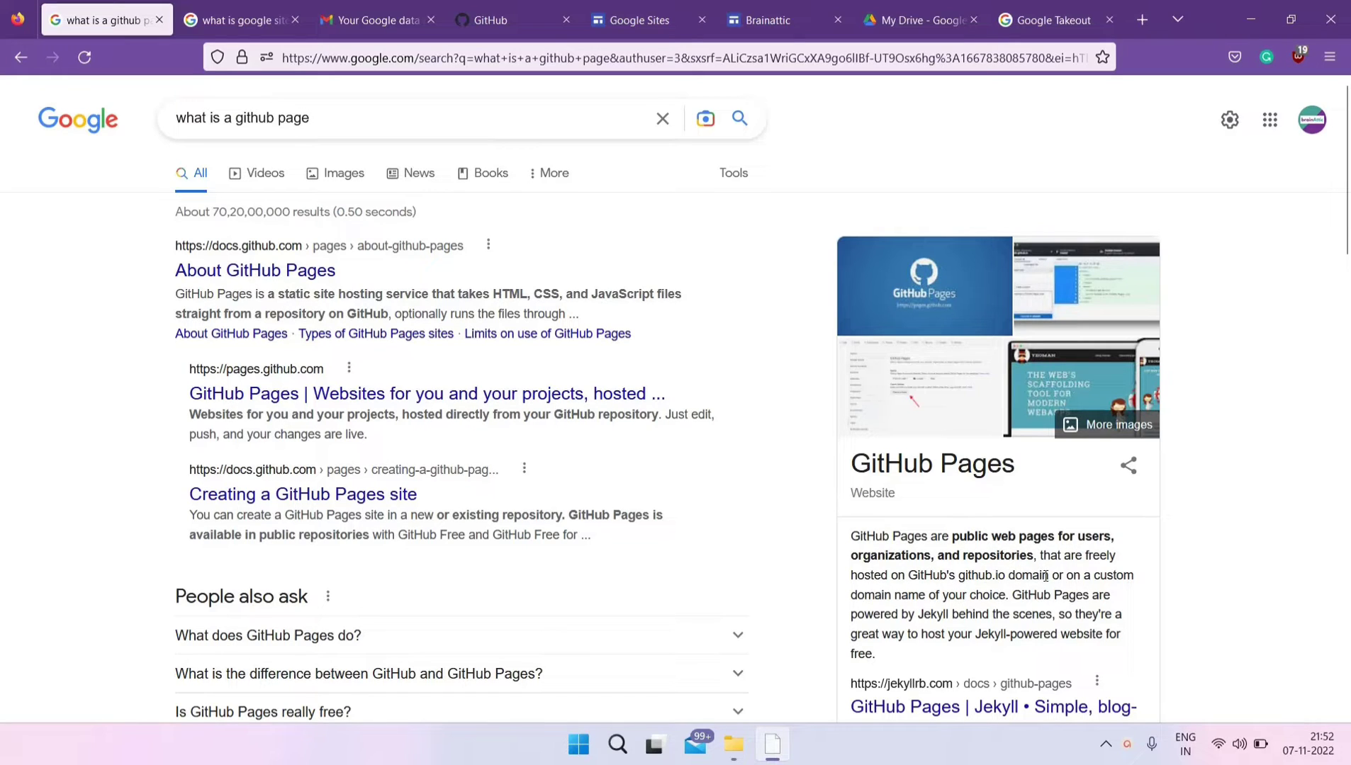
click(253, 32)
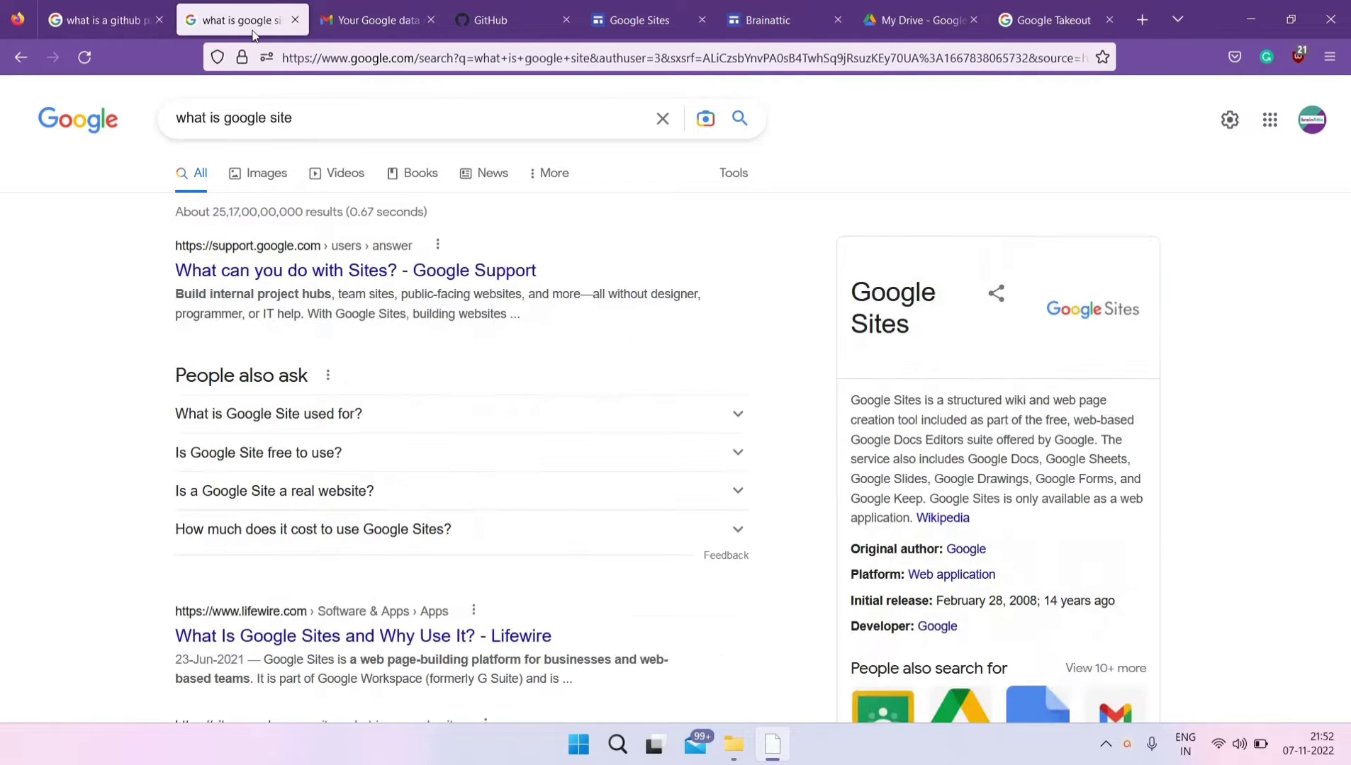
click(109, 28)
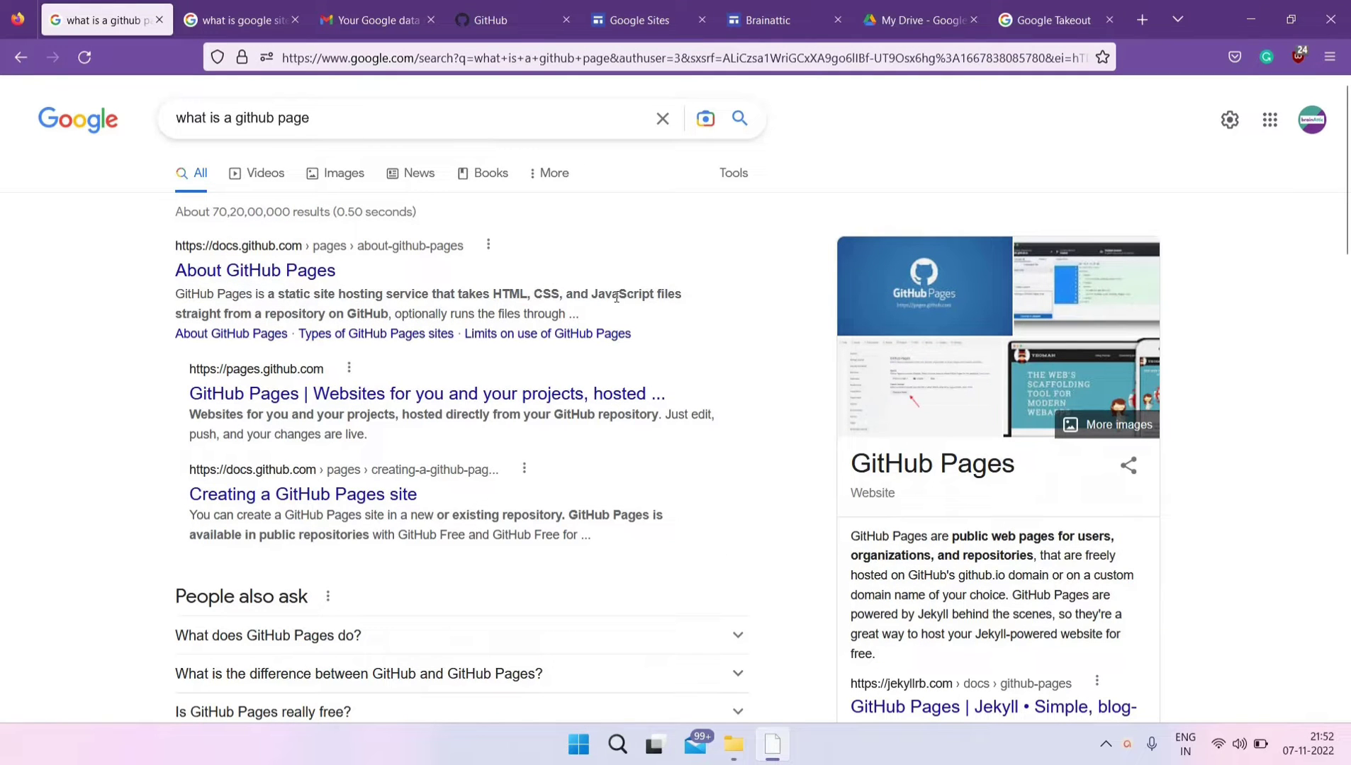
click(267, 17)
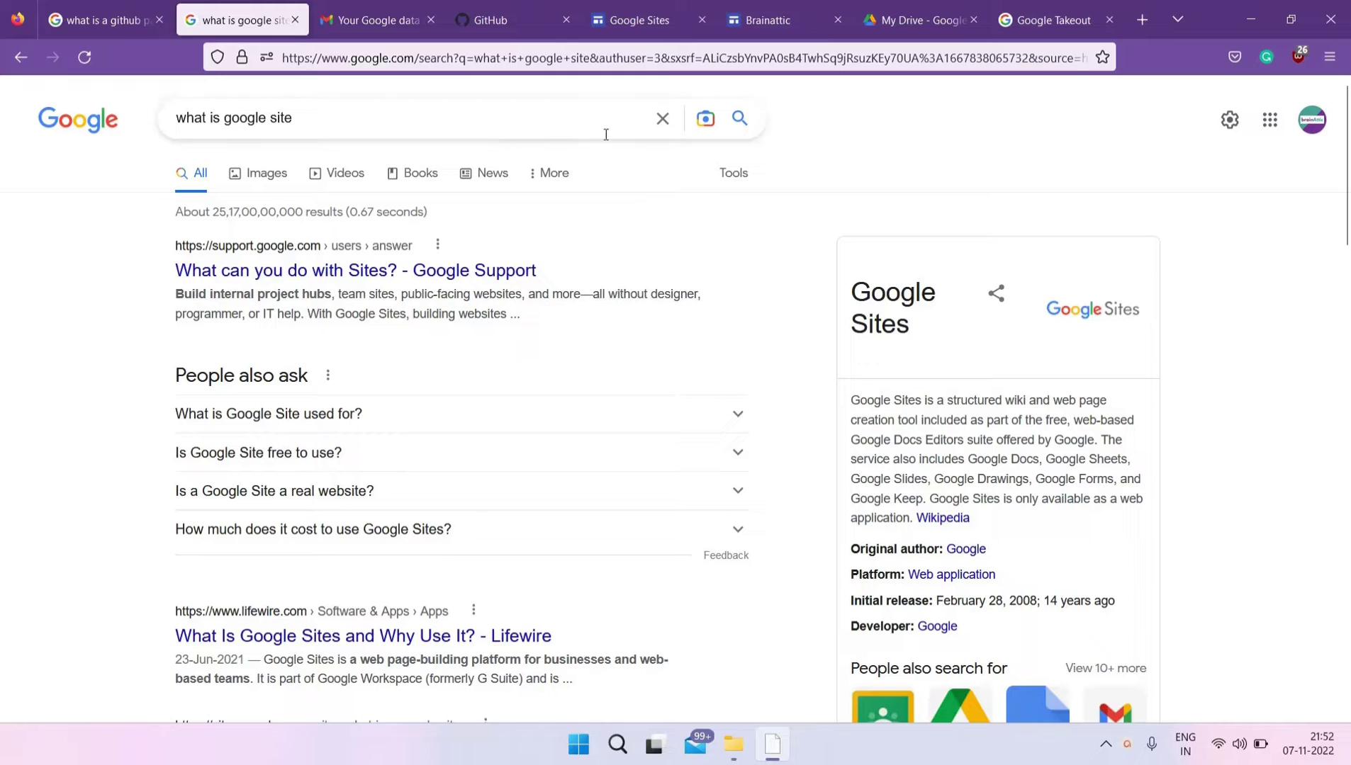
Step: Check the GitHub dashboard and its account menu, then return to the Google Sites template gallery
click(506, 7)
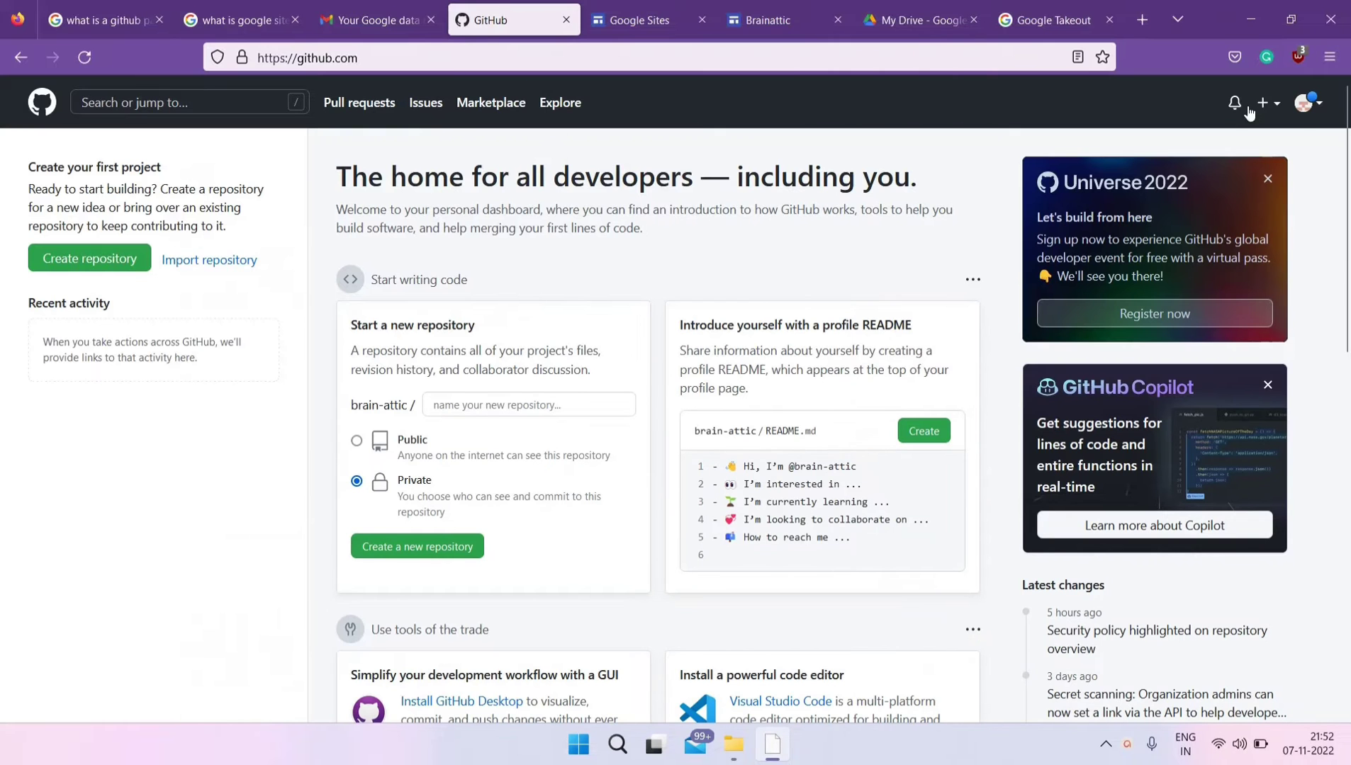
click(1306, 106)
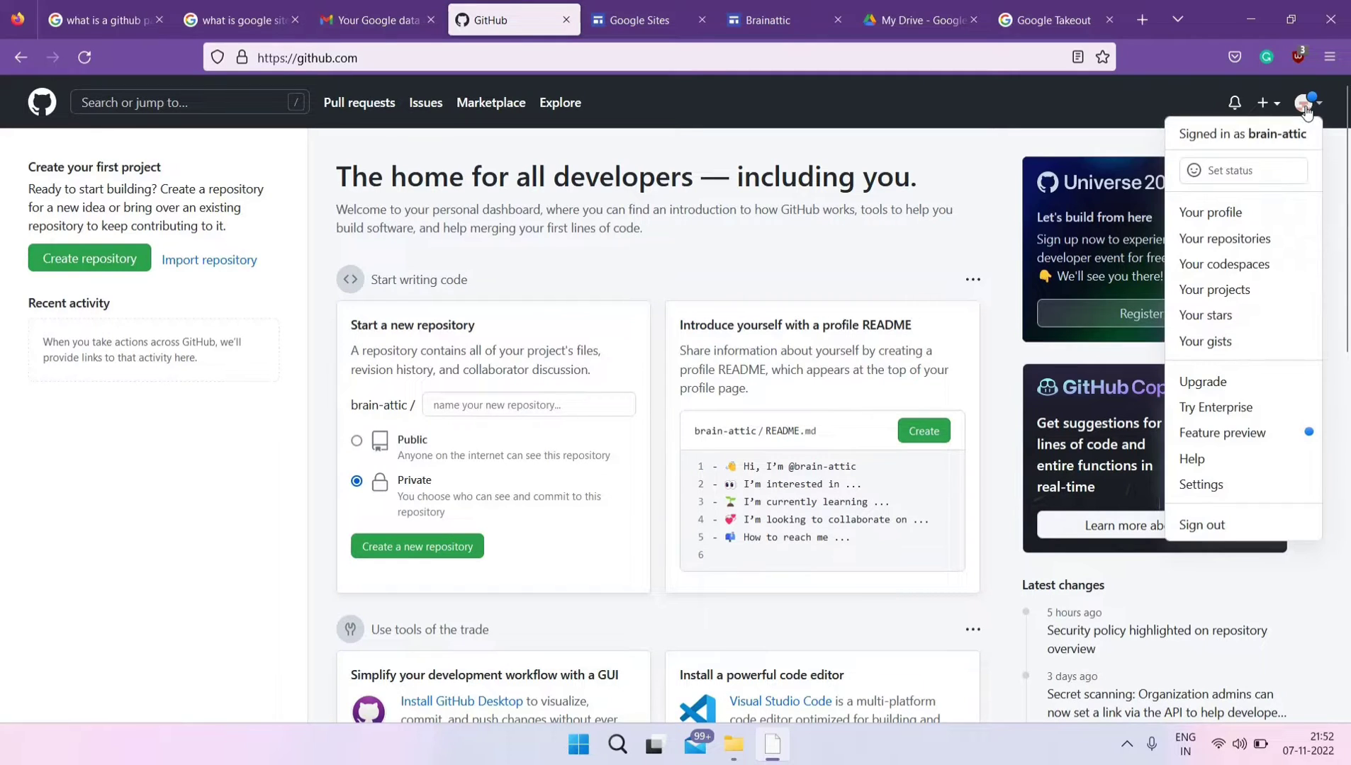
click(1104, 111)
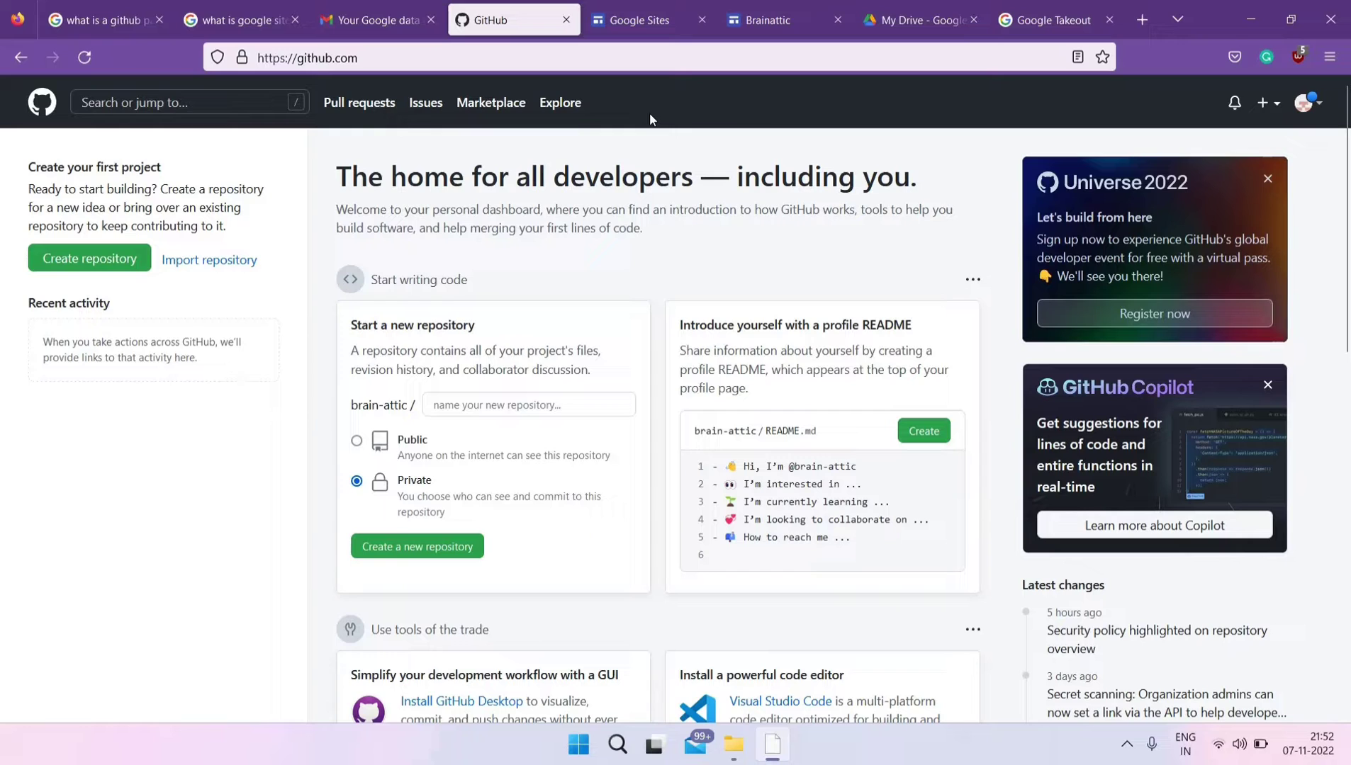
click(641, 22)
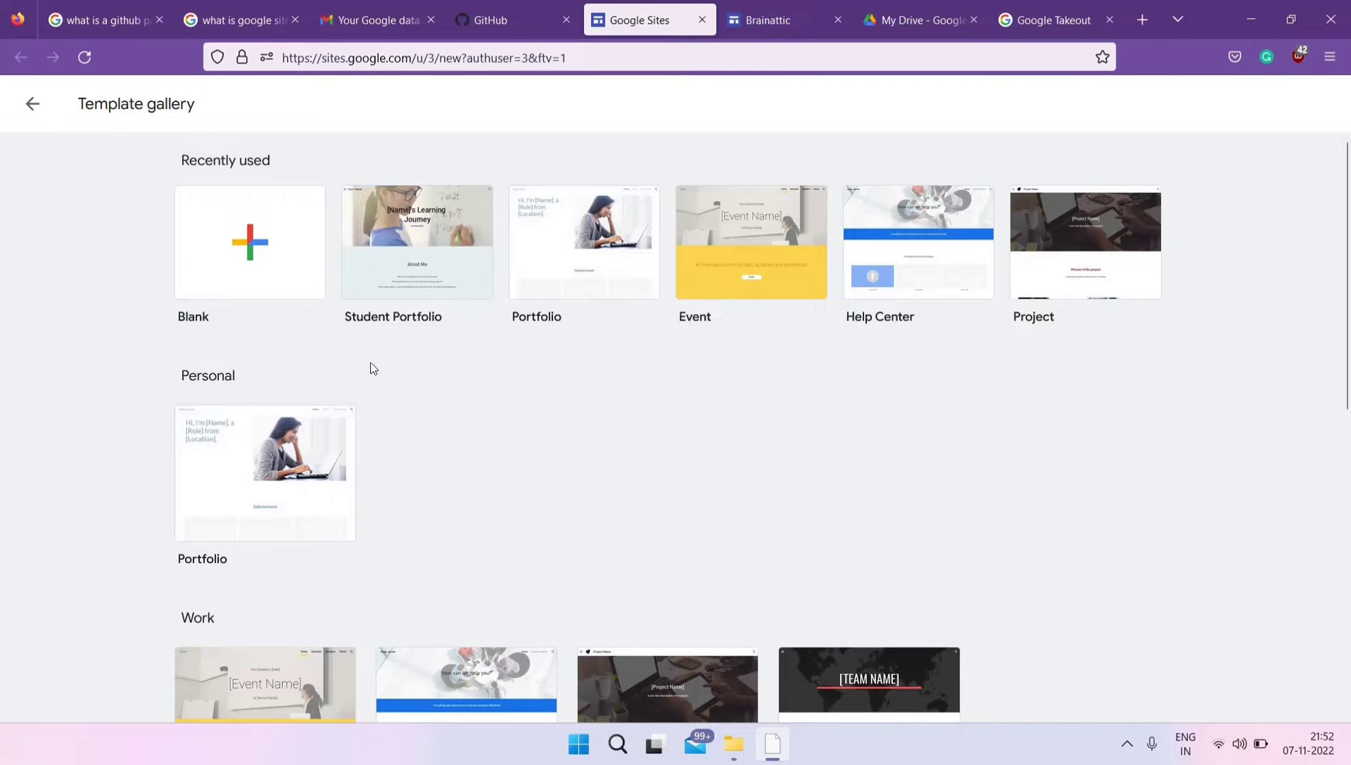
Step: Browse the template gallery and Sites home, then bring up the Brainattic site in the editor
scroll(199, 214, down, 1)
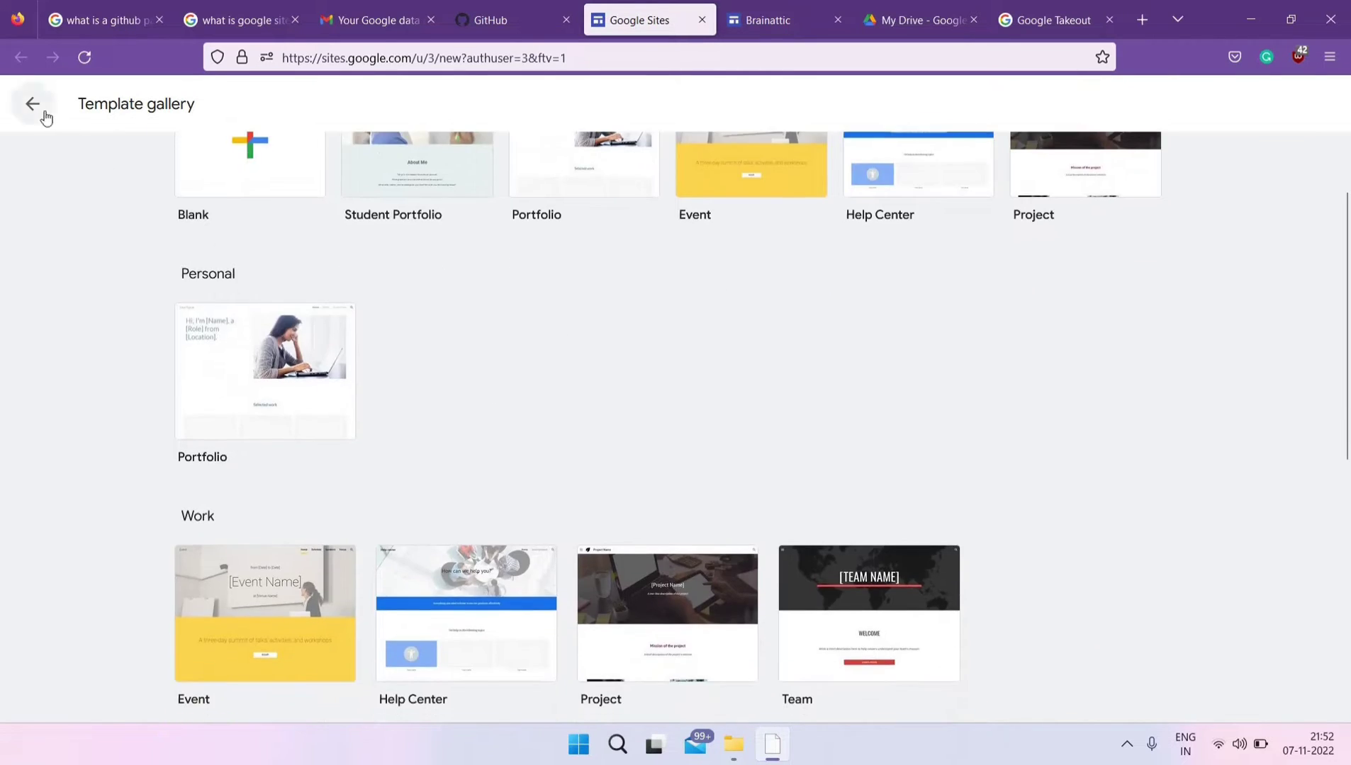
click(39, 110)
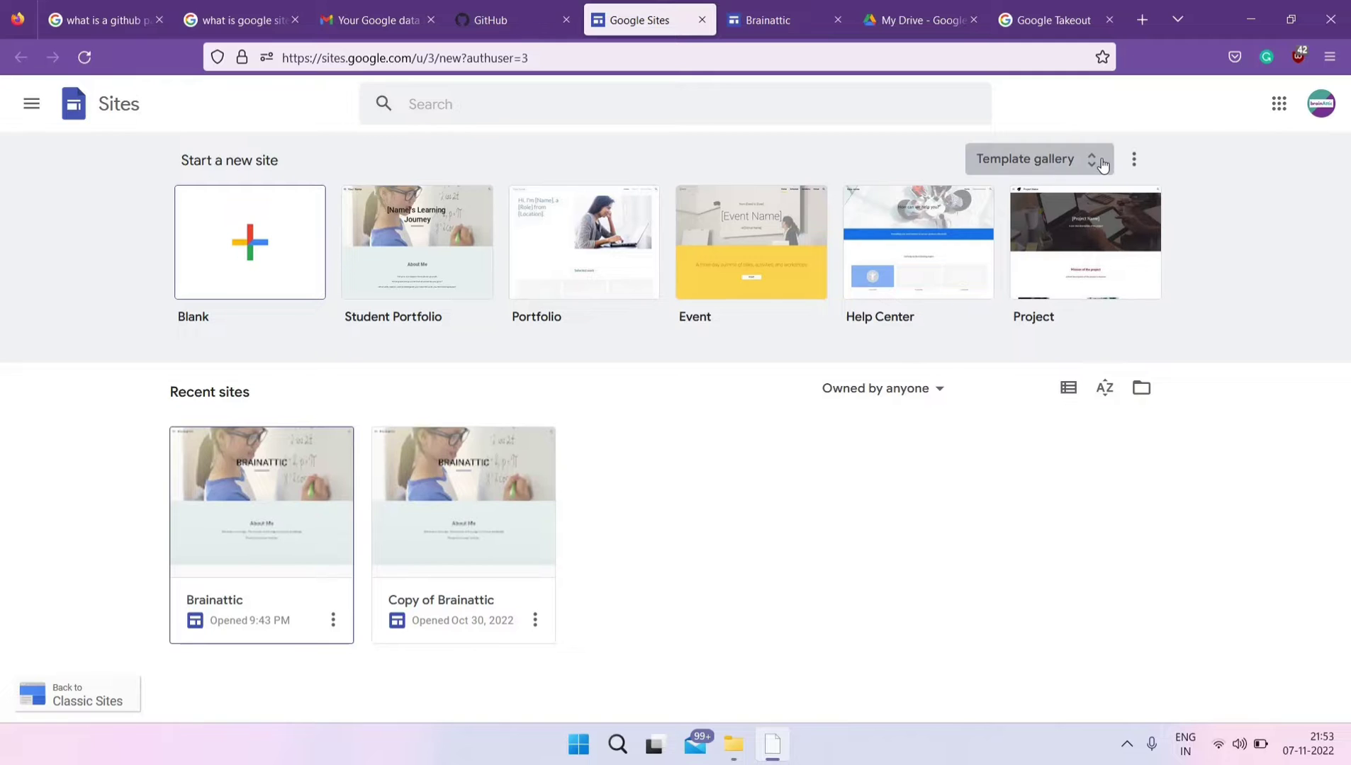
click(1077, 169)
scroll(632, 370, down, 8)
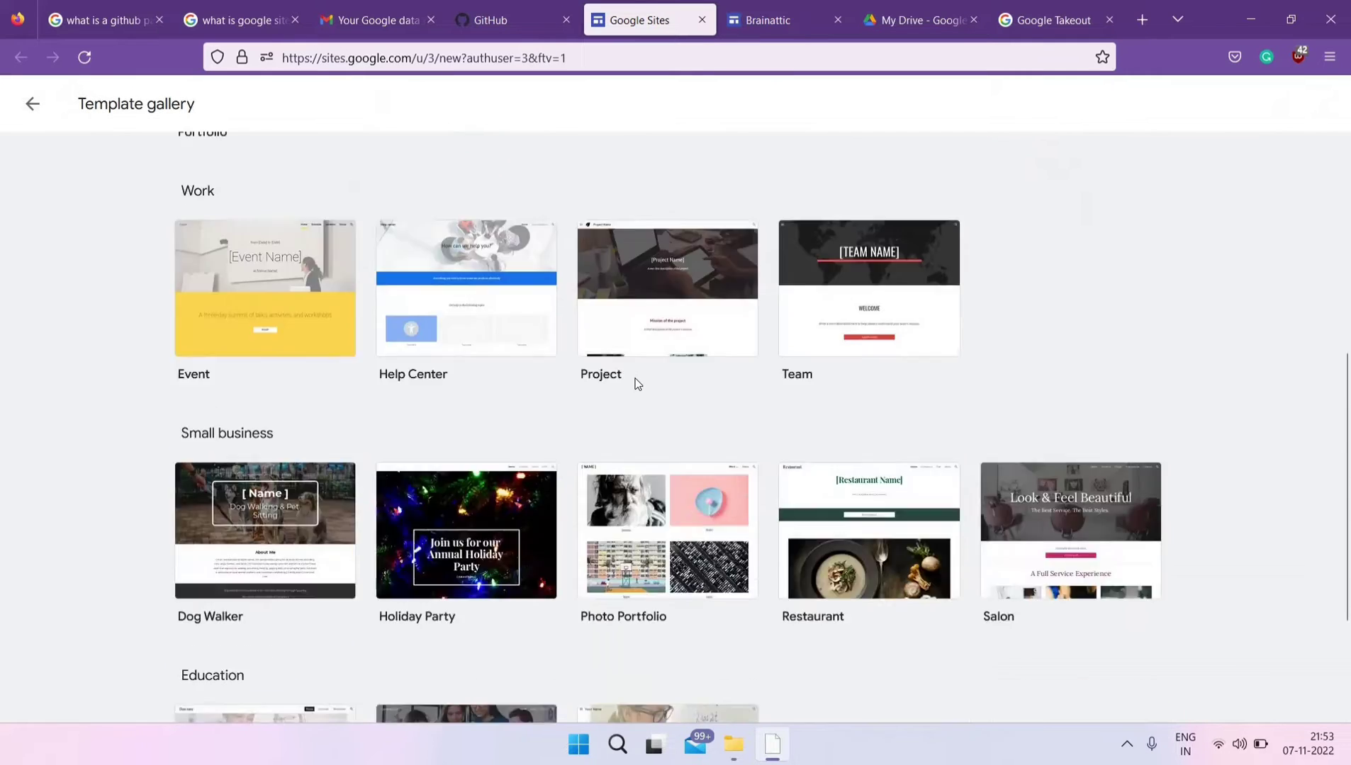
scroll(596, 361, up, 8)
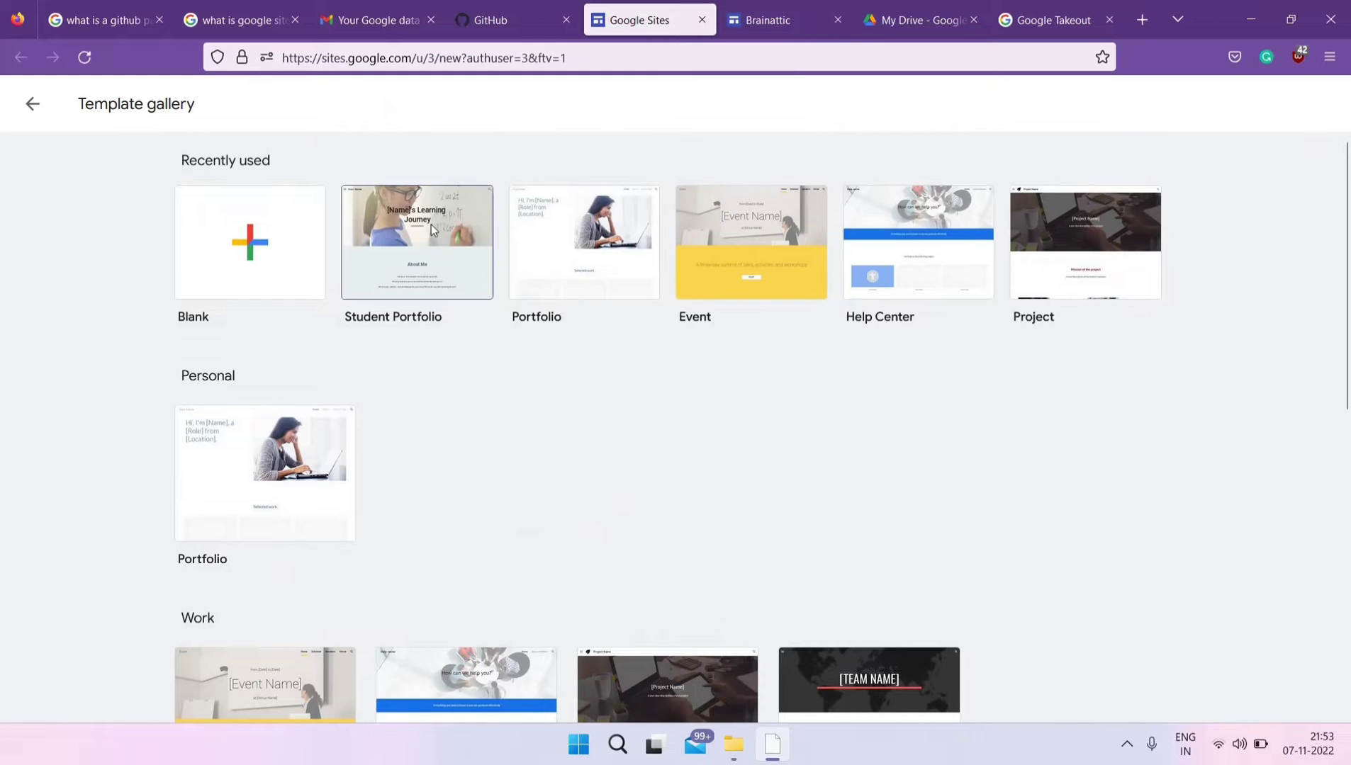
click(744, 20)
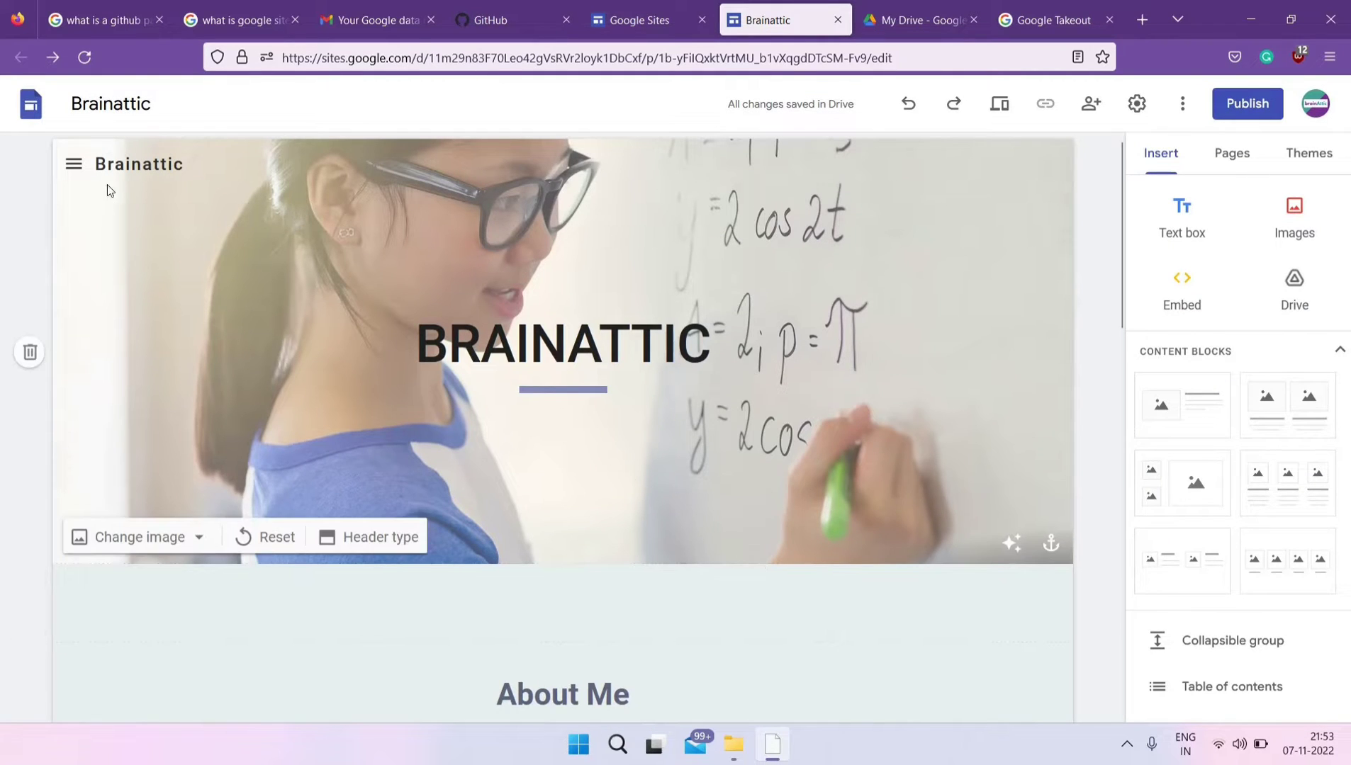
click(153, 165)
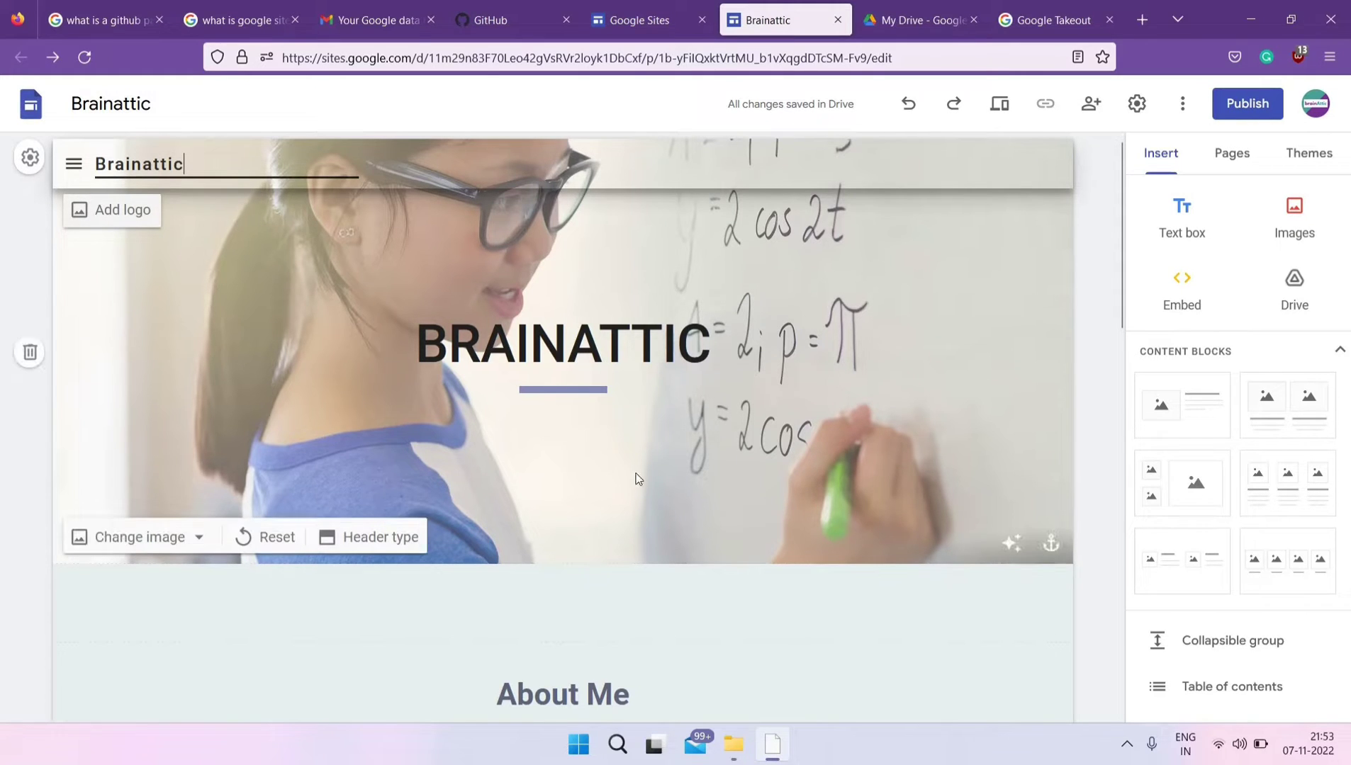
click(609, 339)
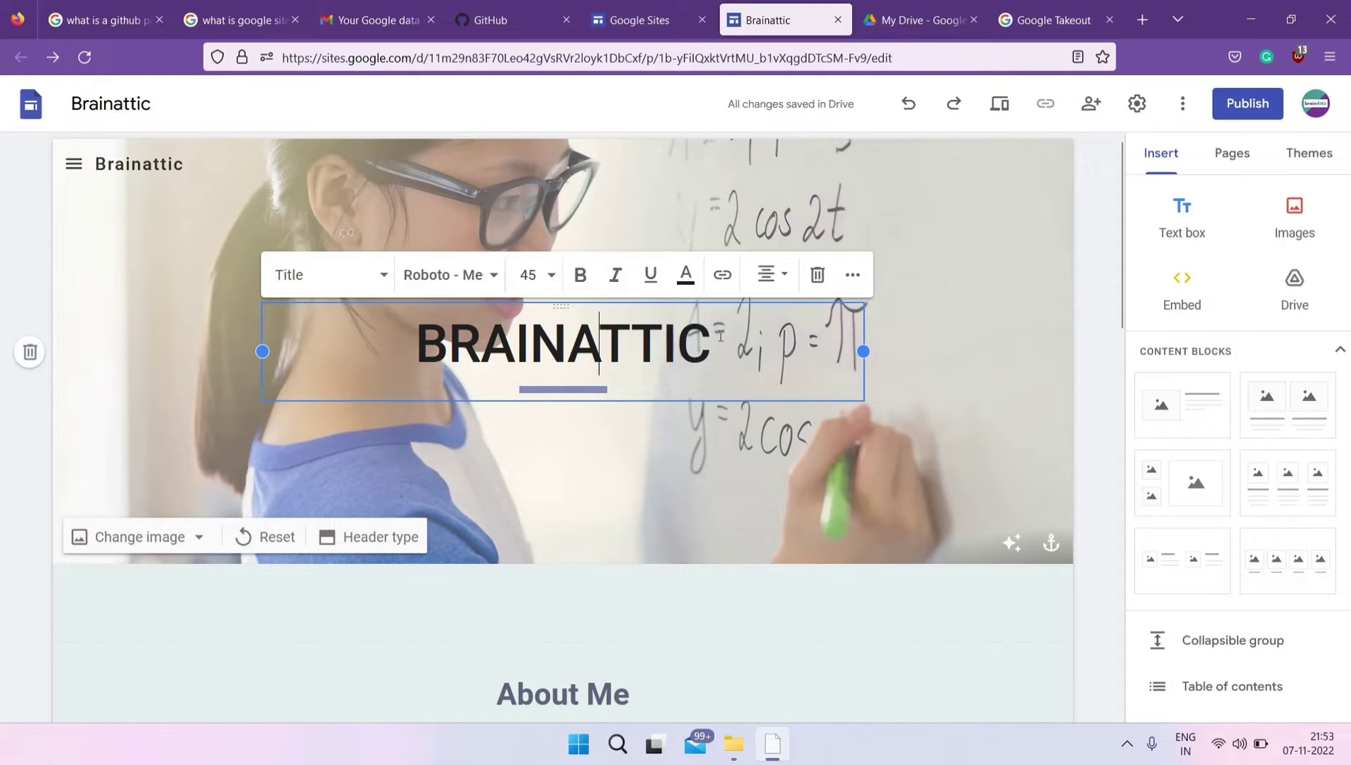
drag(711, 344, 449, 344)
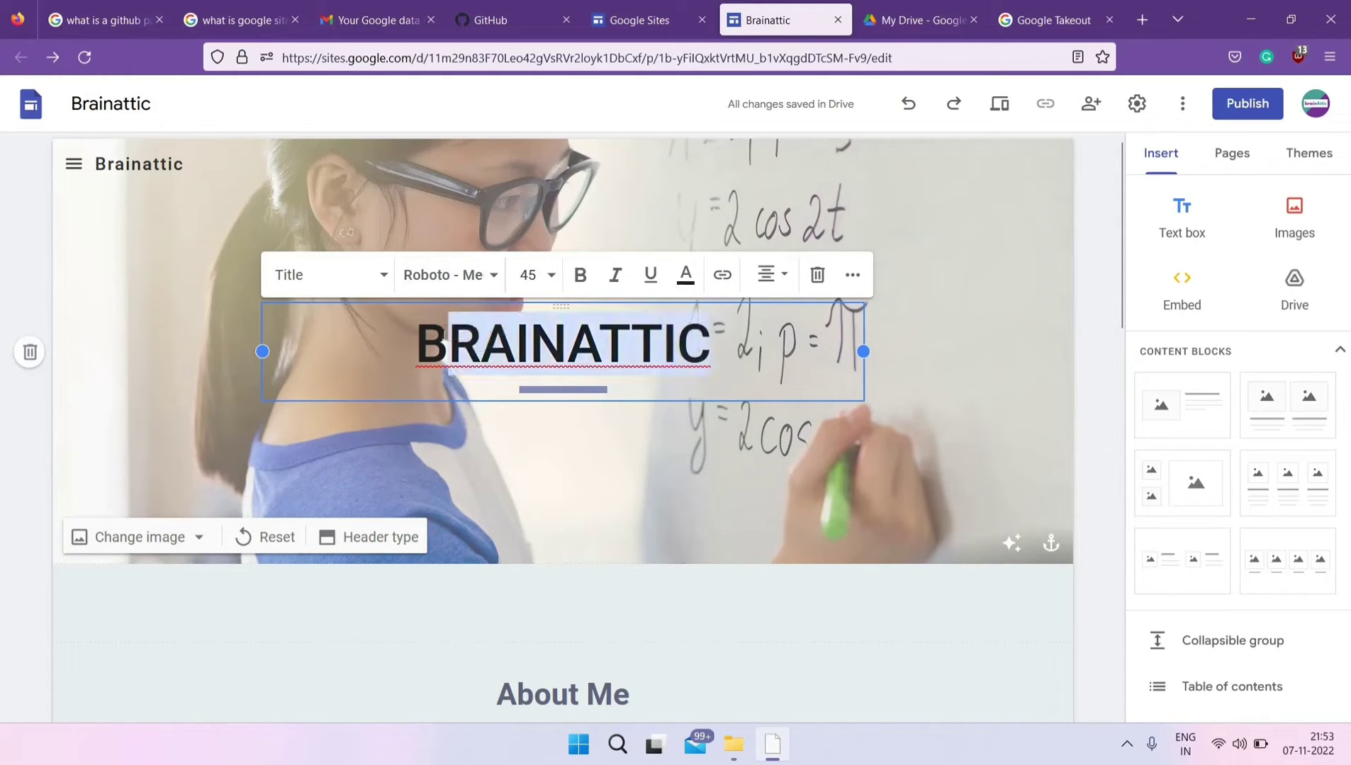
click(420, 330)
shift+click(703, 333)
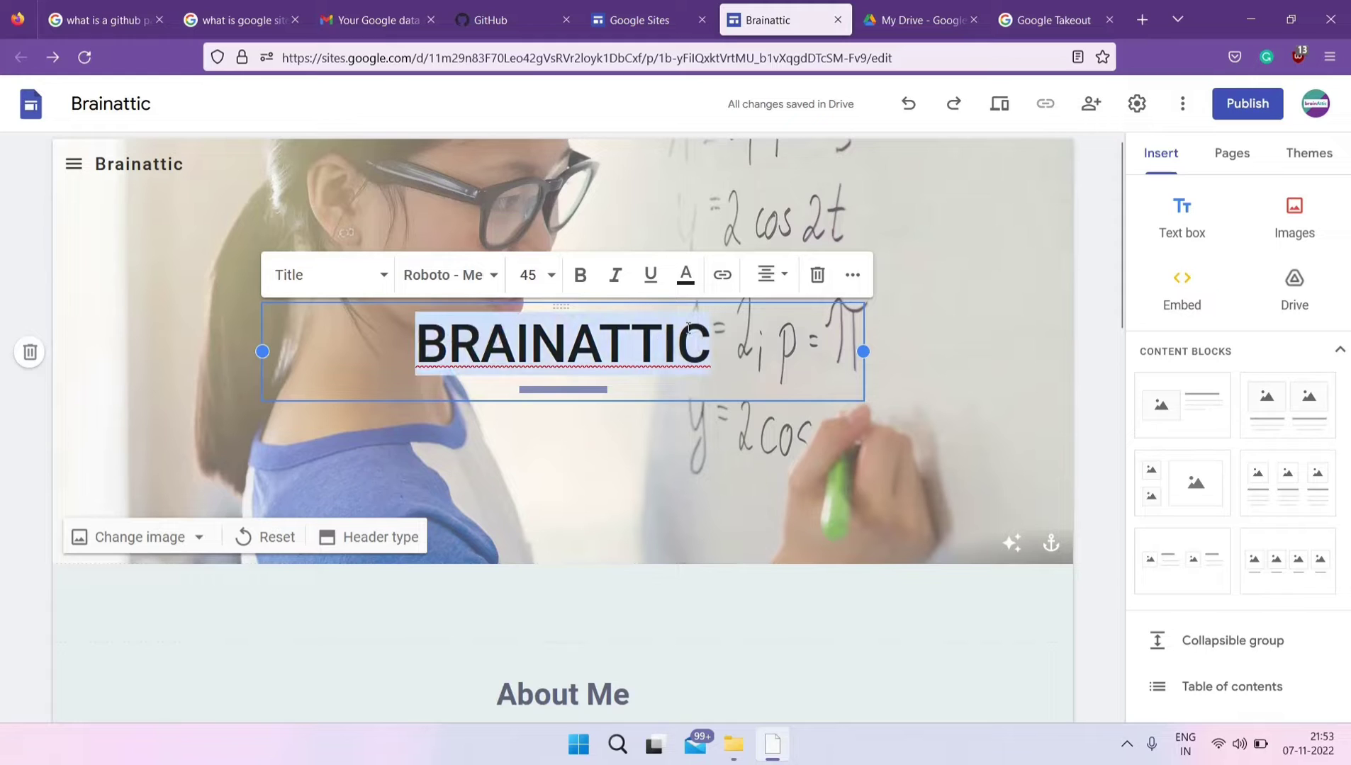
click(553, 281)
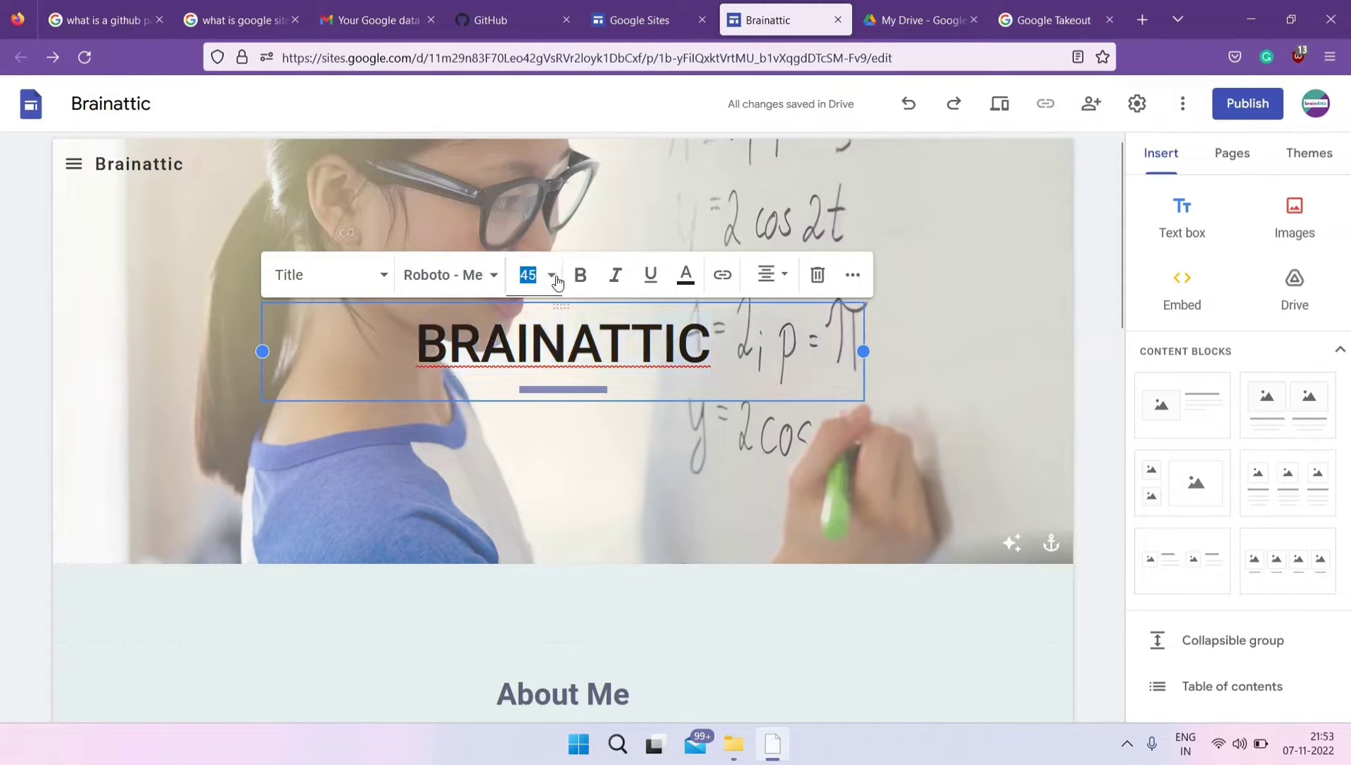
text(8)
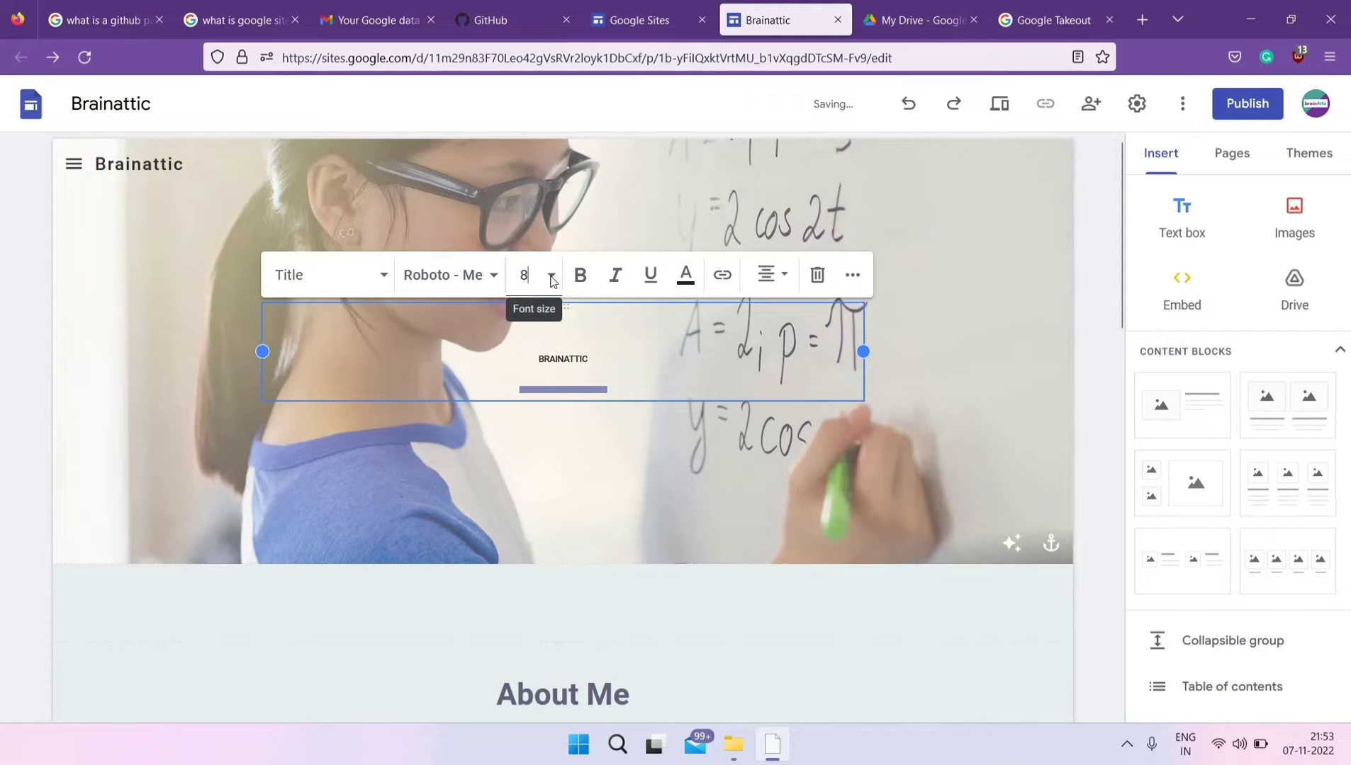
double_click(530, 275)
text(5)
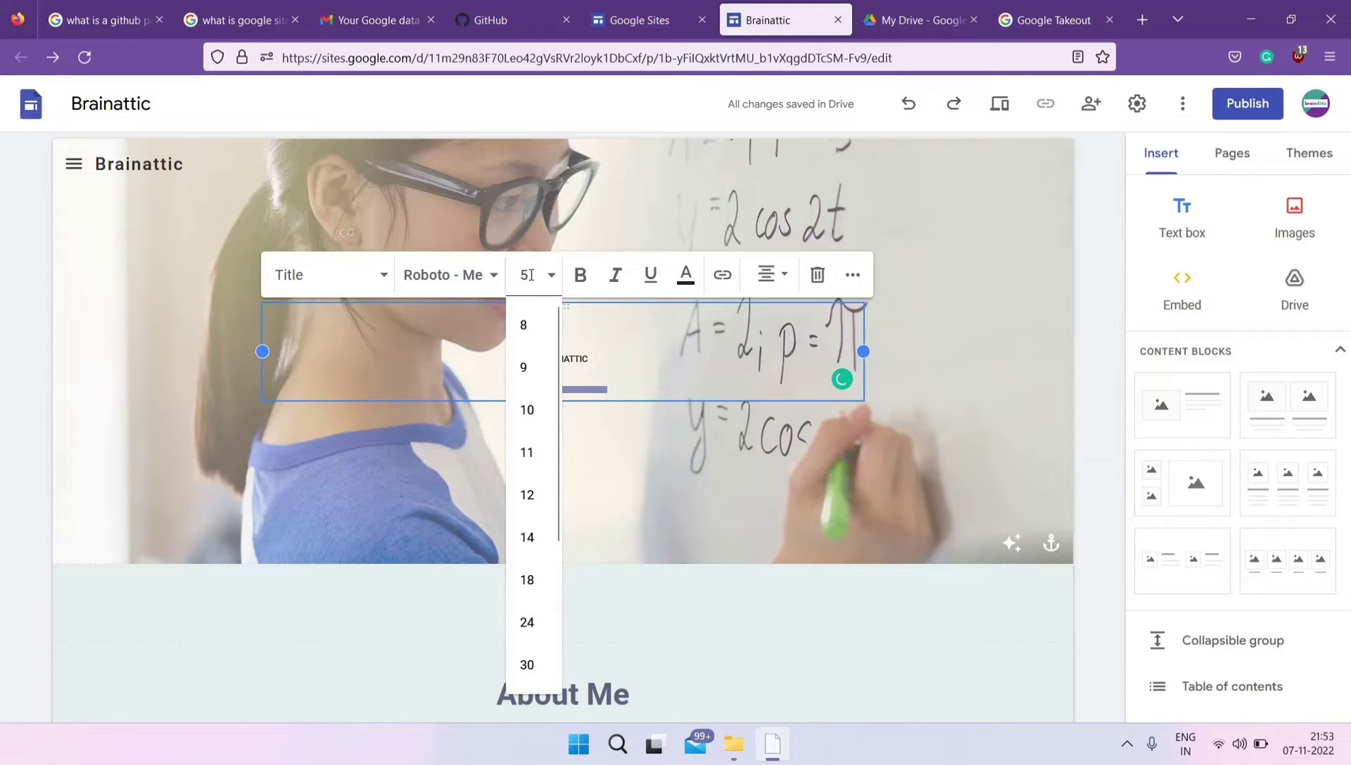
key(BackSpace)
text(45)
key(Return)
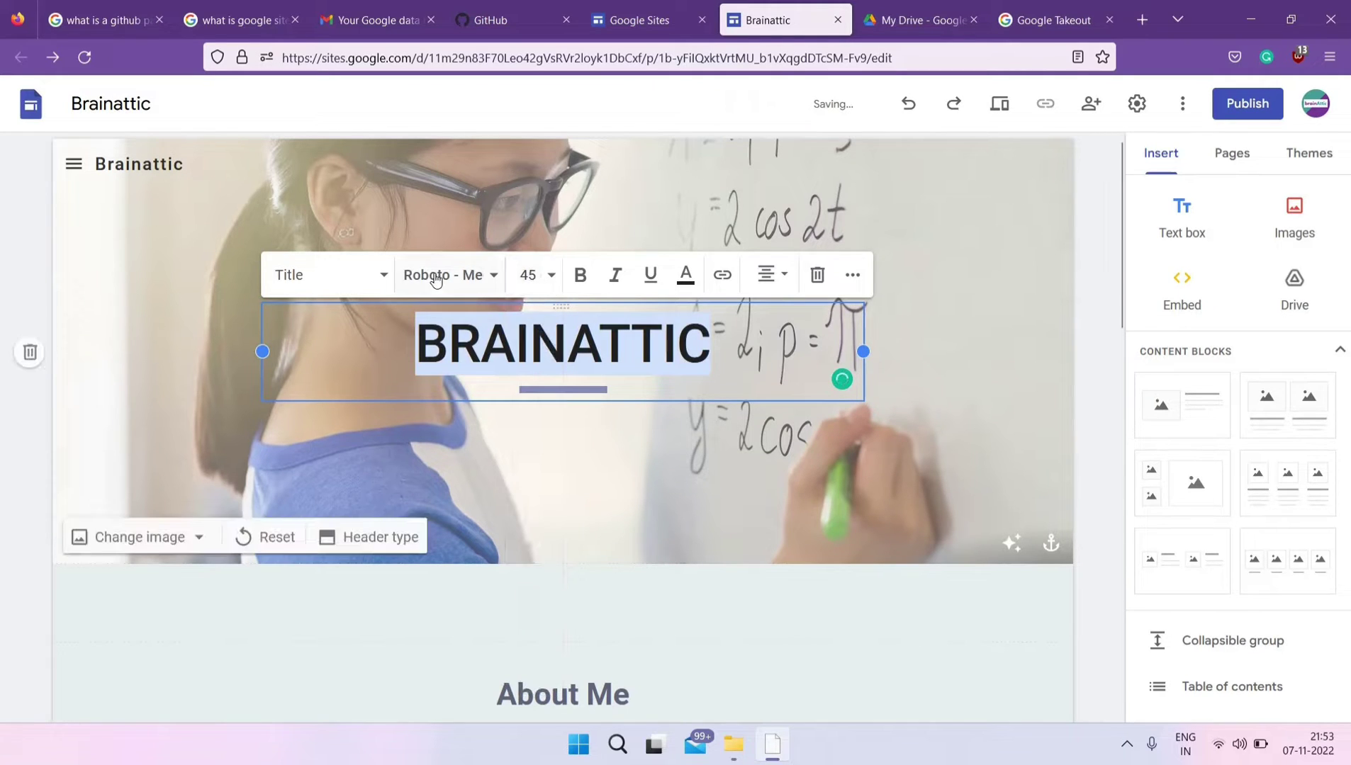
click(633, 191)
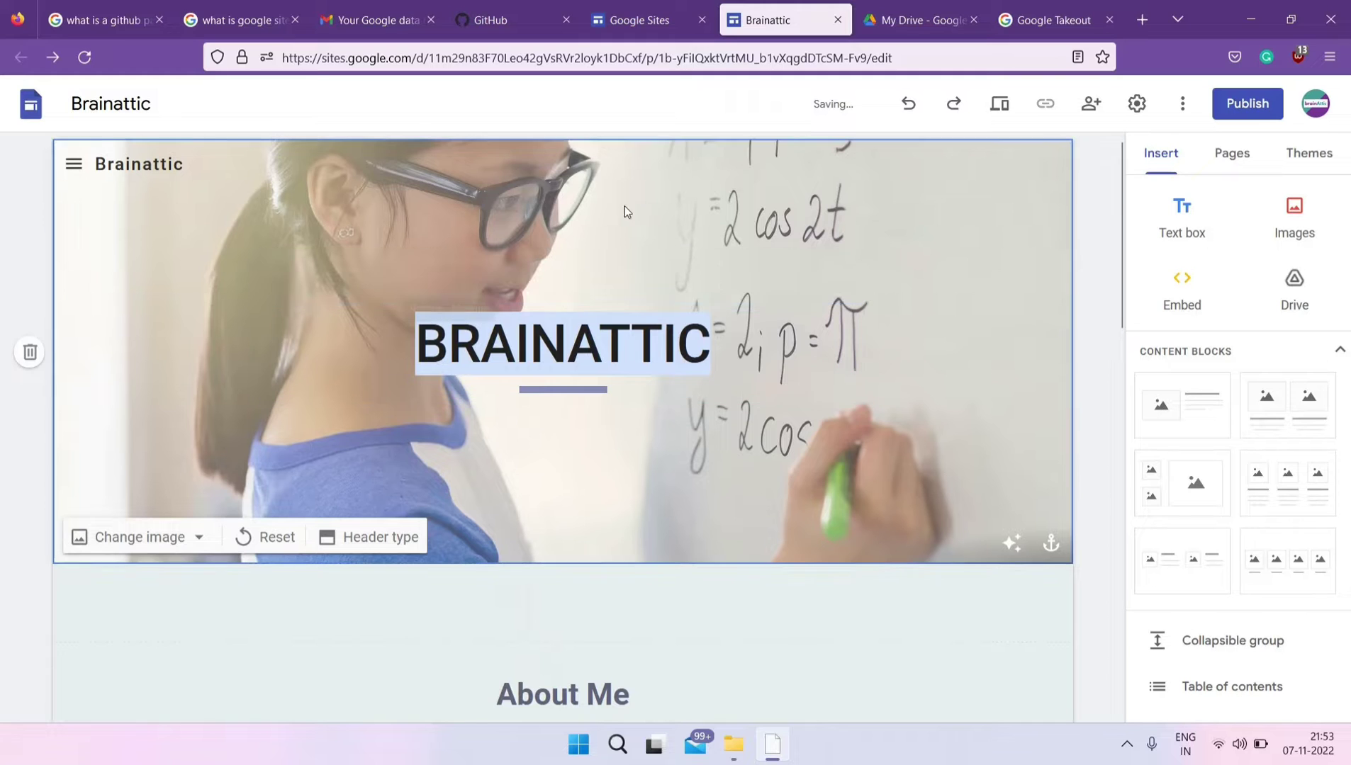
scroll(595, 530, down, 1)
scroll(599, 531, down, 6)
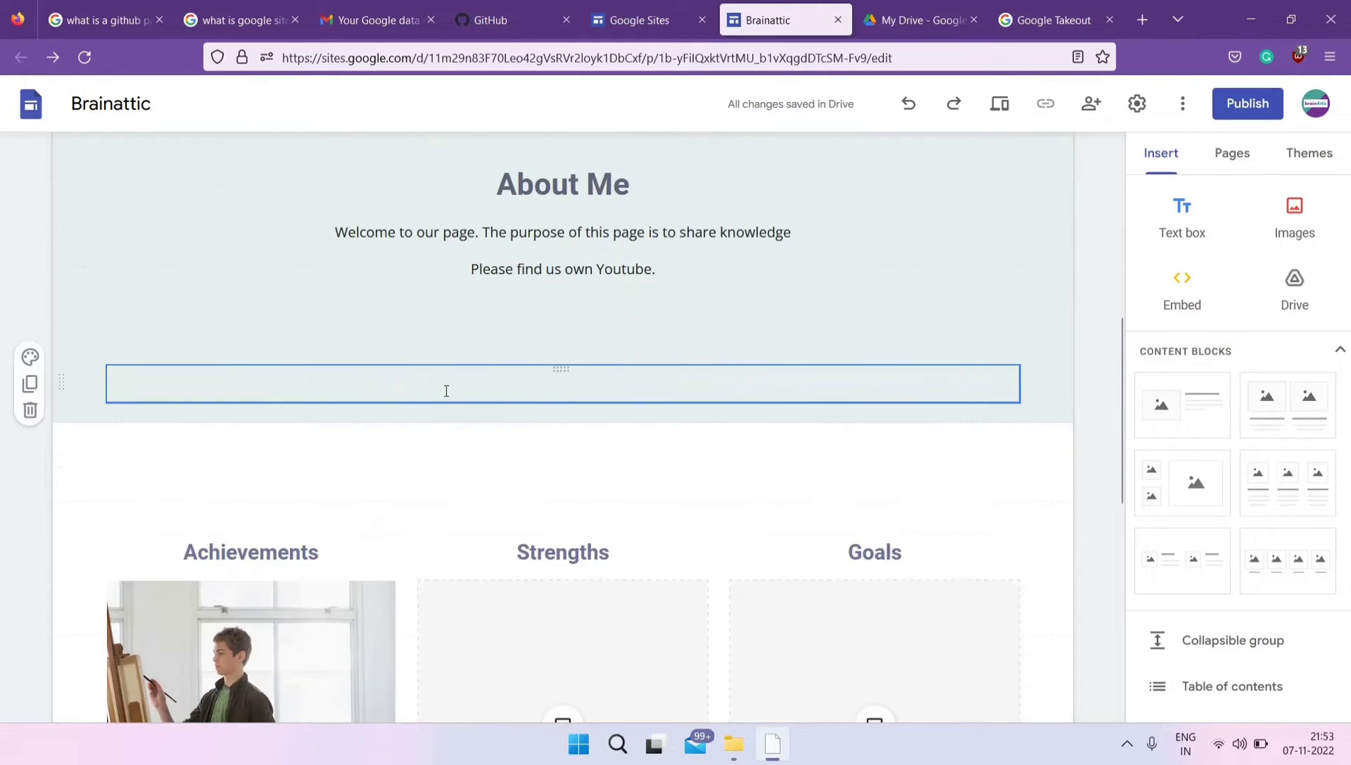
scroll(436, 393, up, 2)
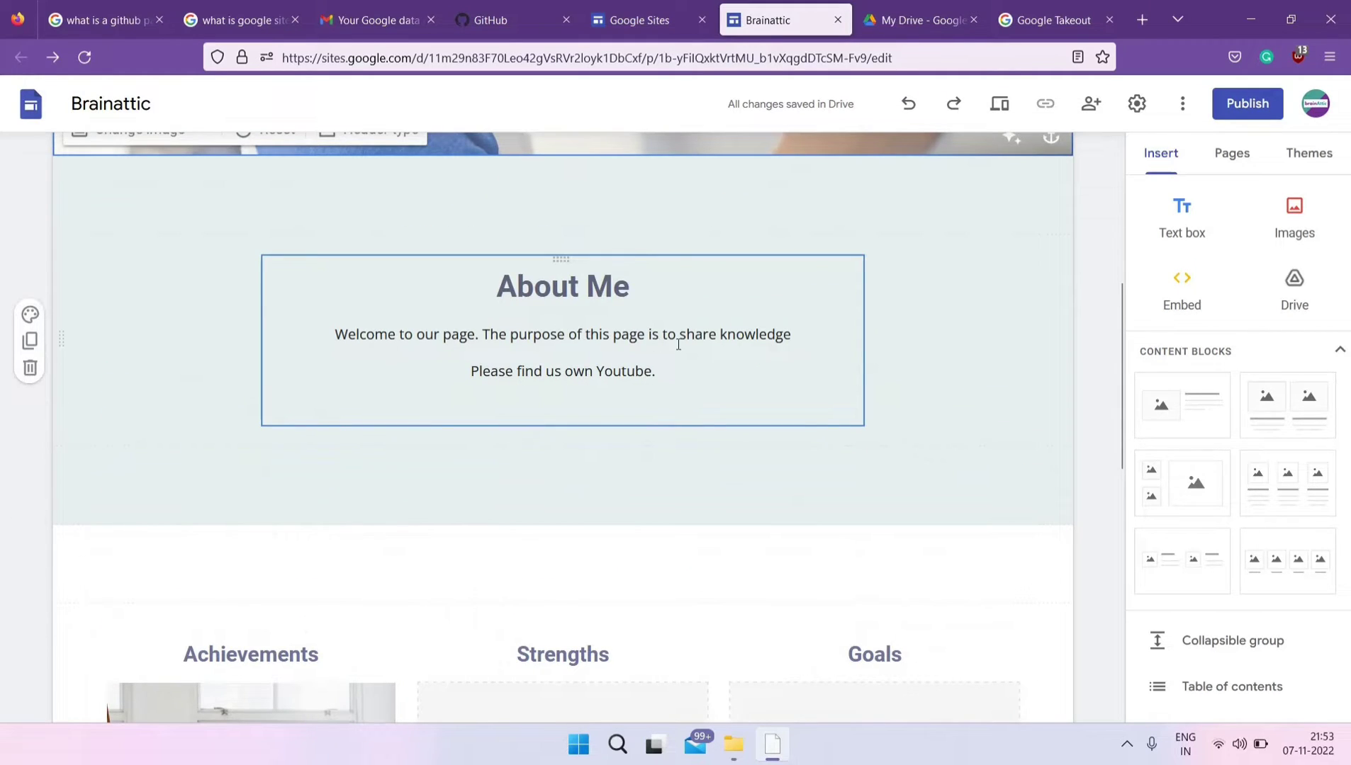
scroll(491, 407, down, 5)
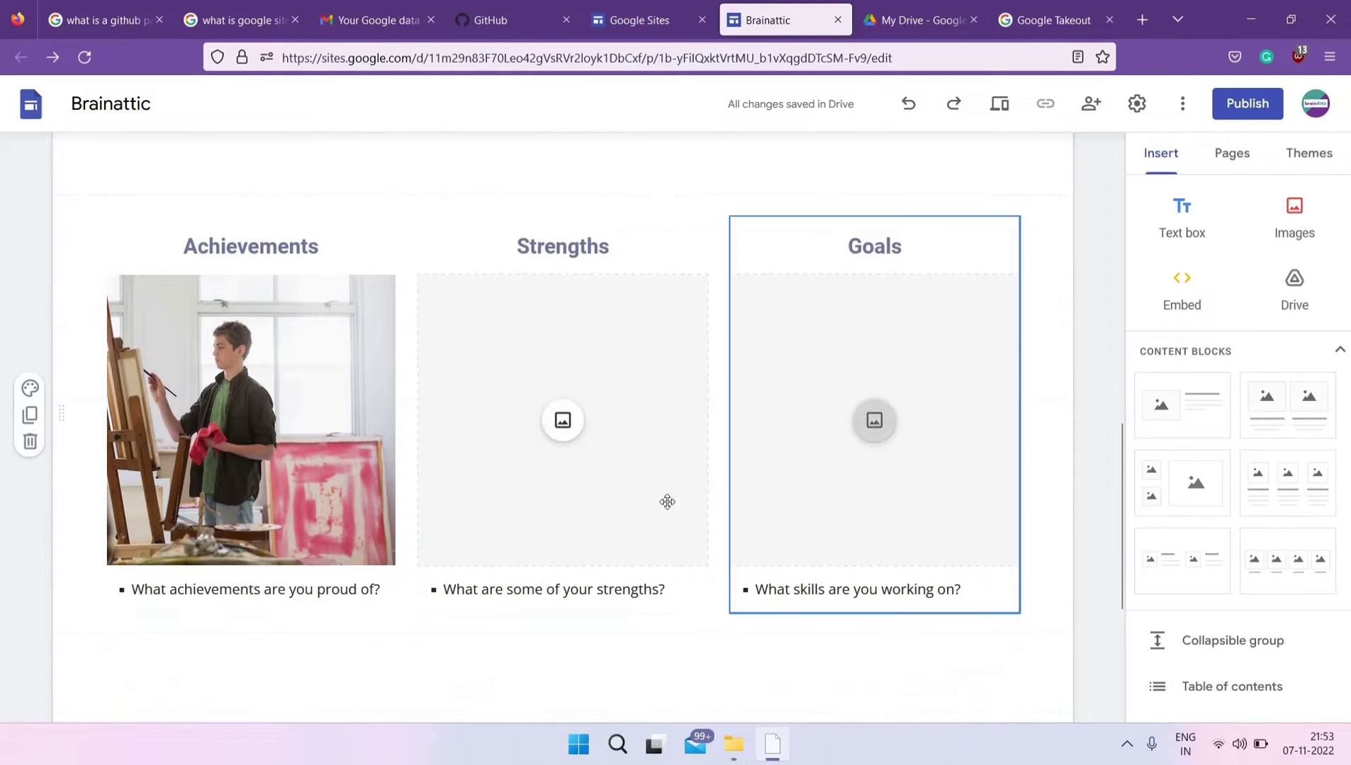
scroll(398, 429, up, 8)
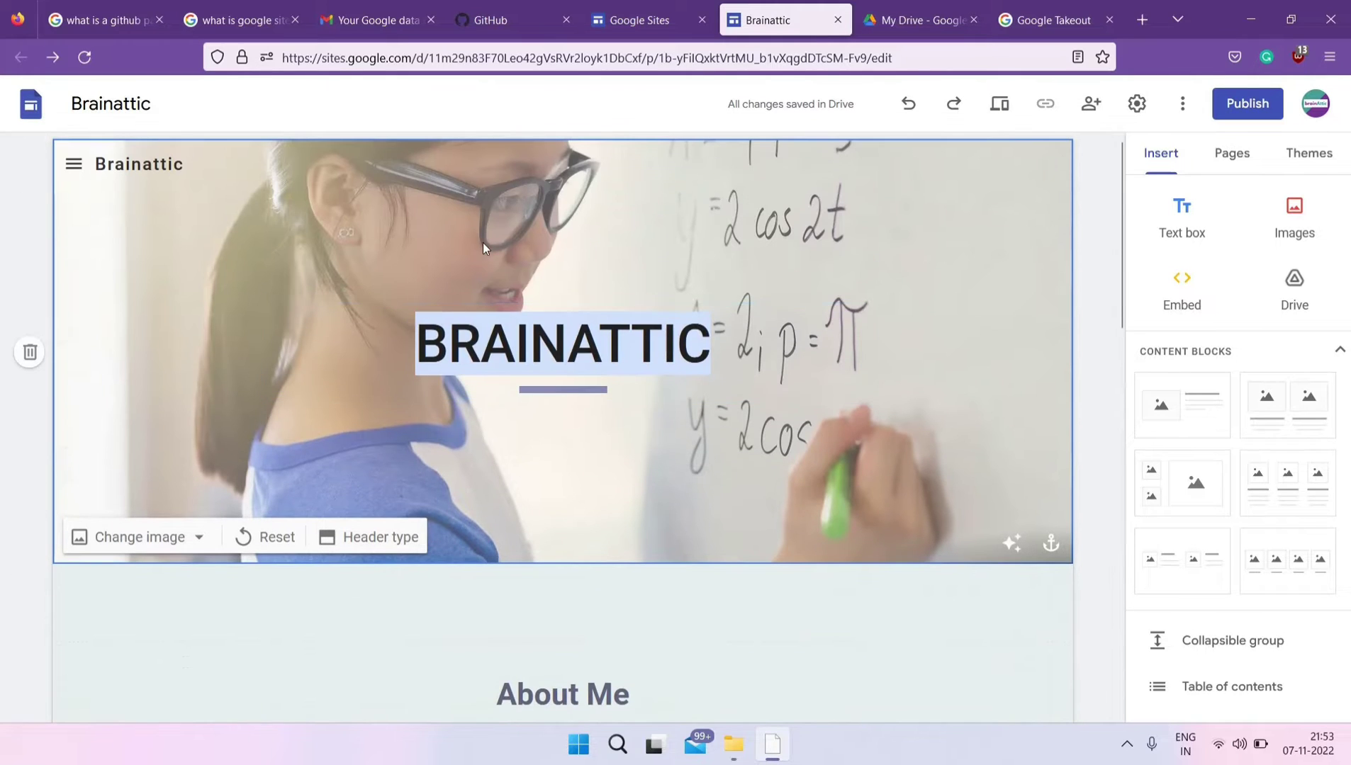
Step: In My Drive, open the 'my website' folder holding the Copy of Brainattic site file
click(914, 19)
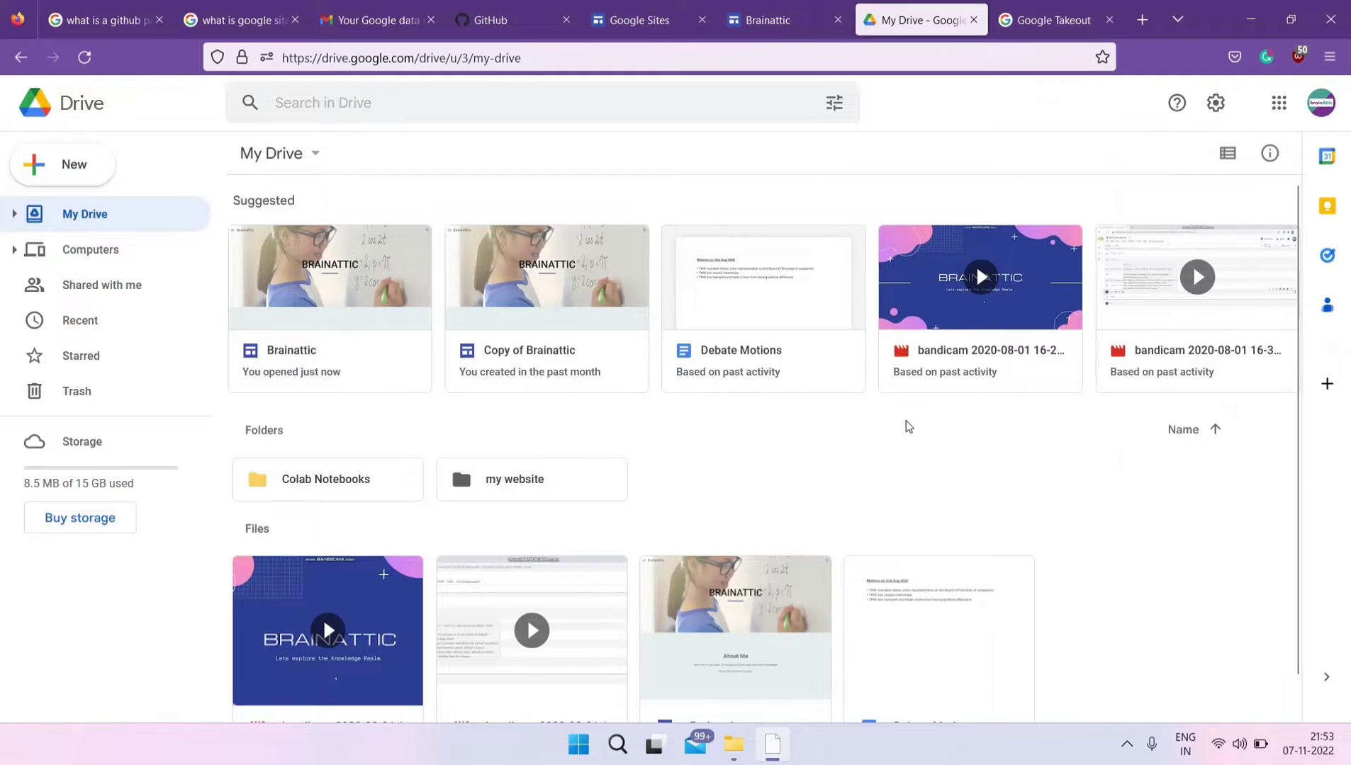
click(74, 182)
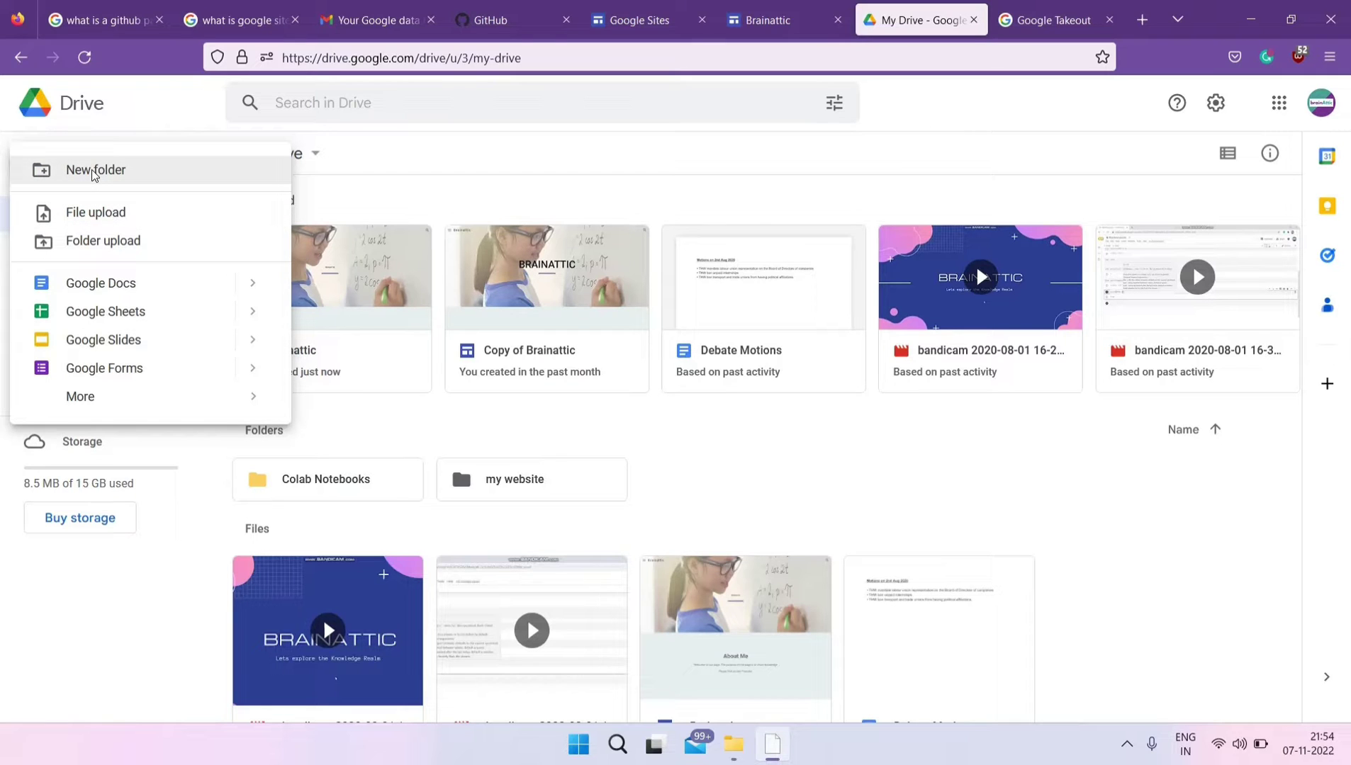
click(131, 174)
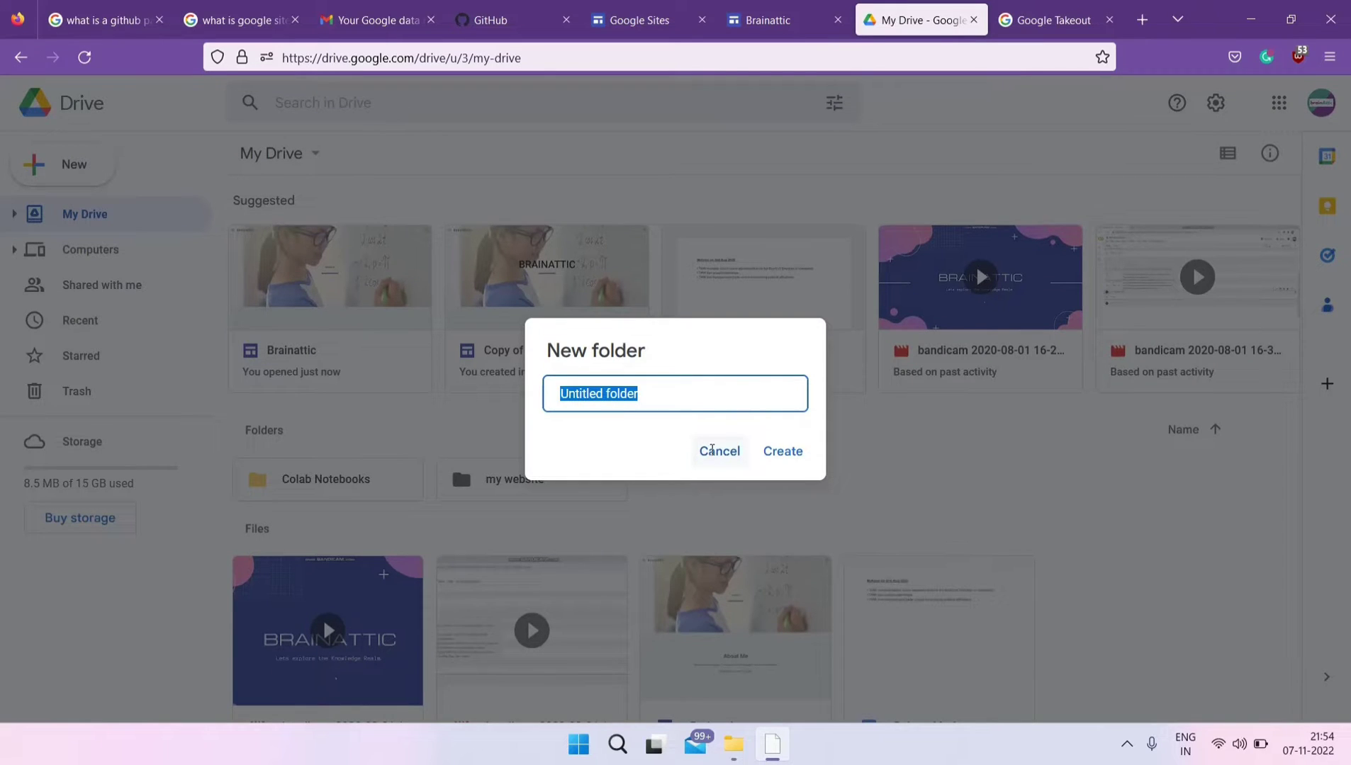
click(712, 451)
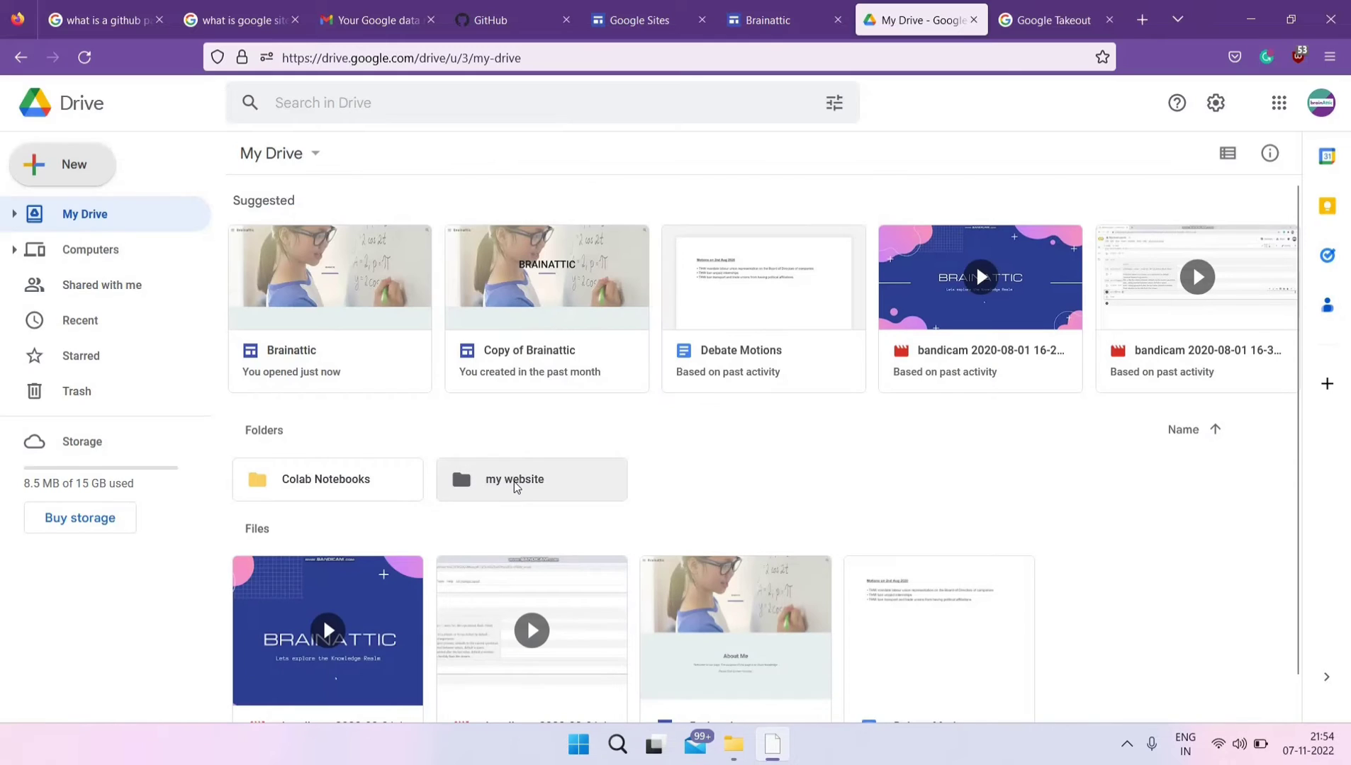
click(516, 486)
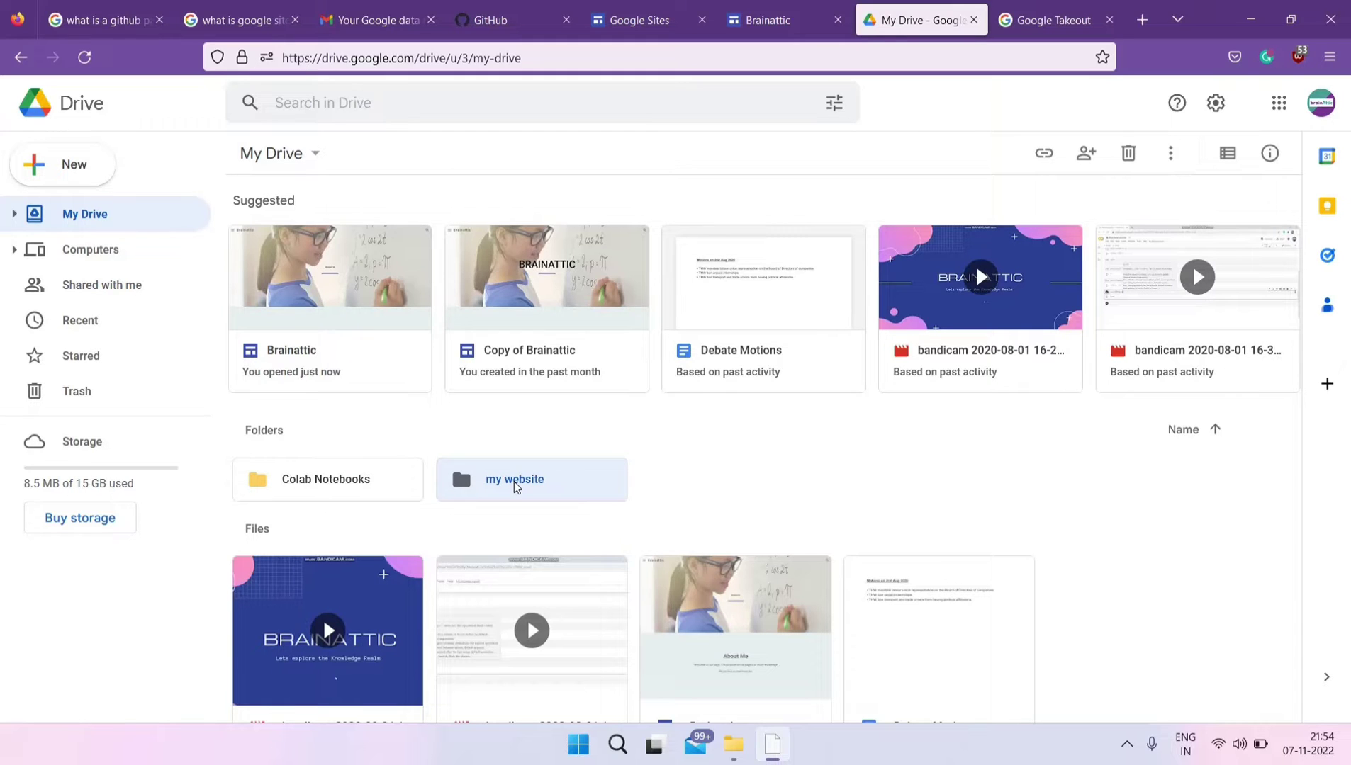
double_click(516, 486)
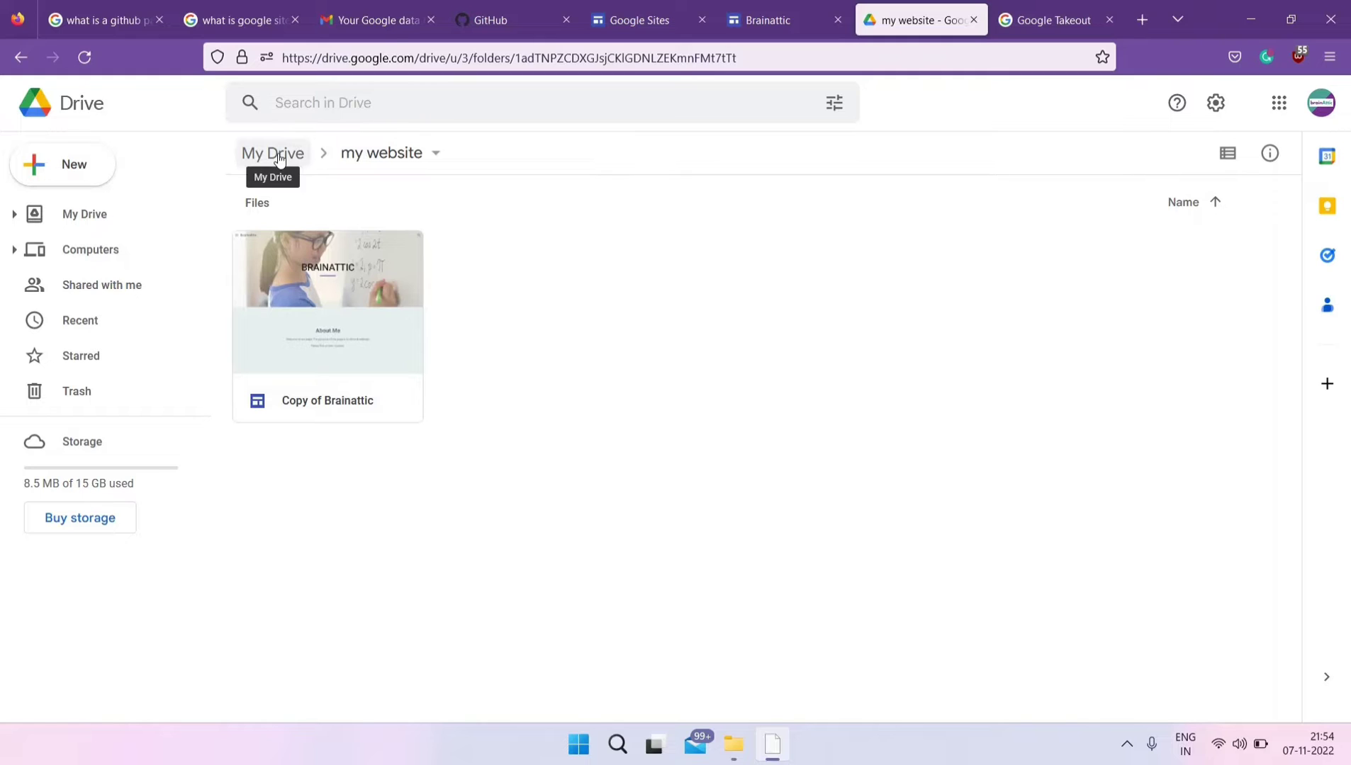
Step: Replace the current Google query with 'google takeout' and run the search
click(1035, 19)
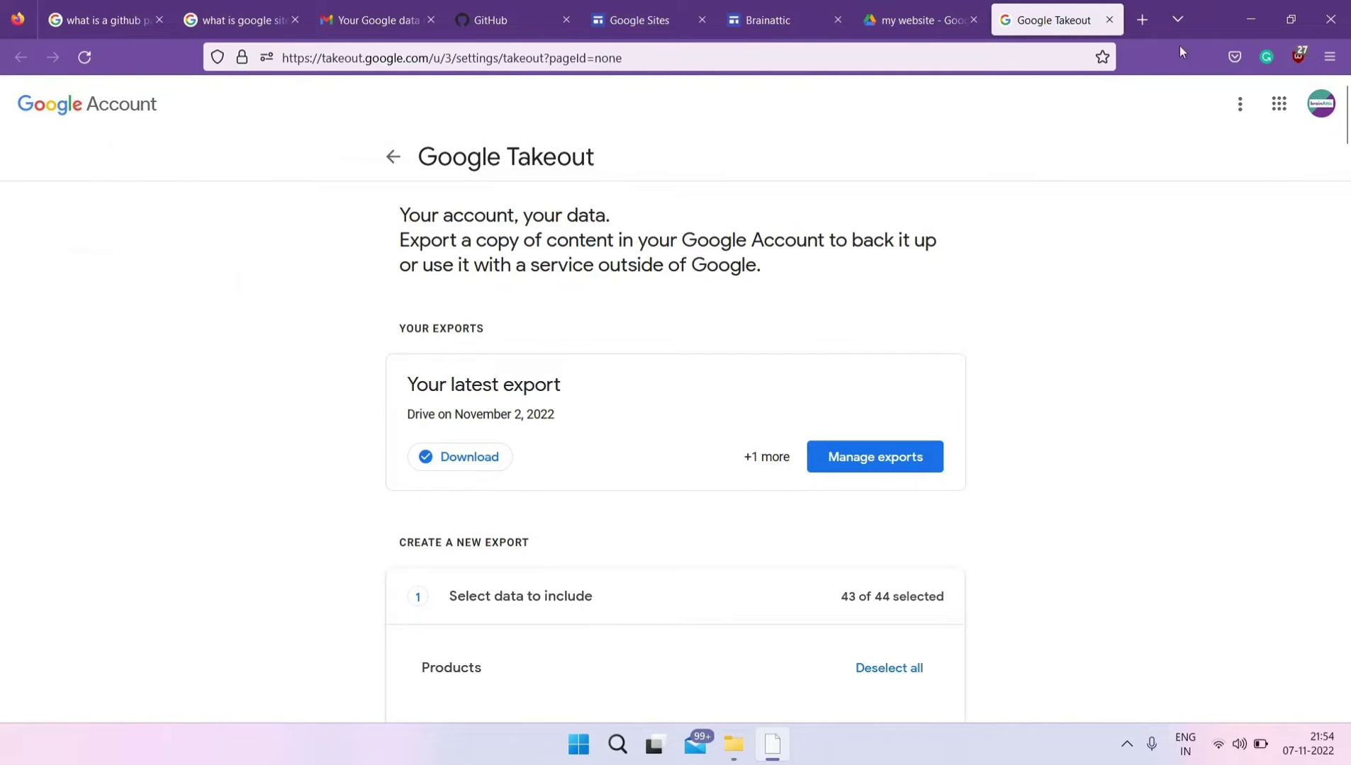
click(241, 20)
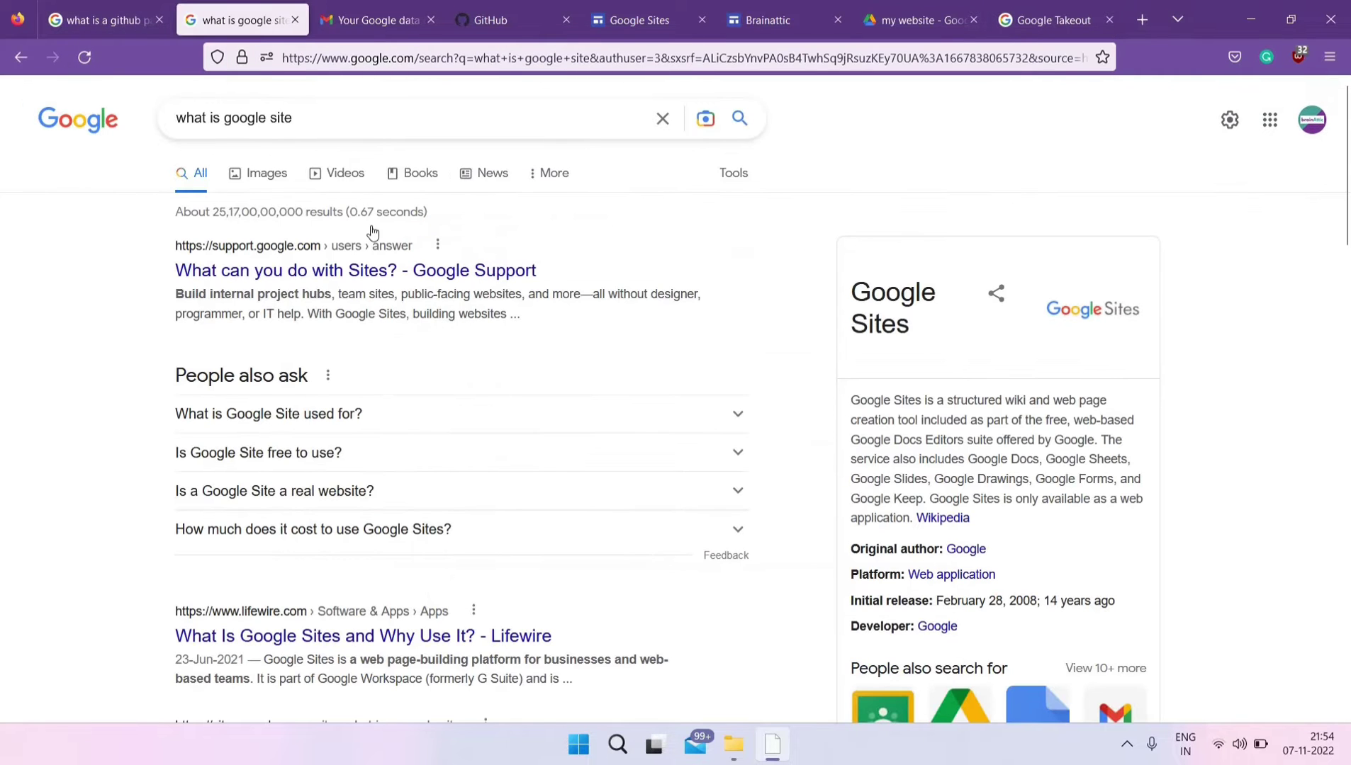
click(325, 117)
double_click(326, 117)
key(ctrl+a)
key(BackSpace)
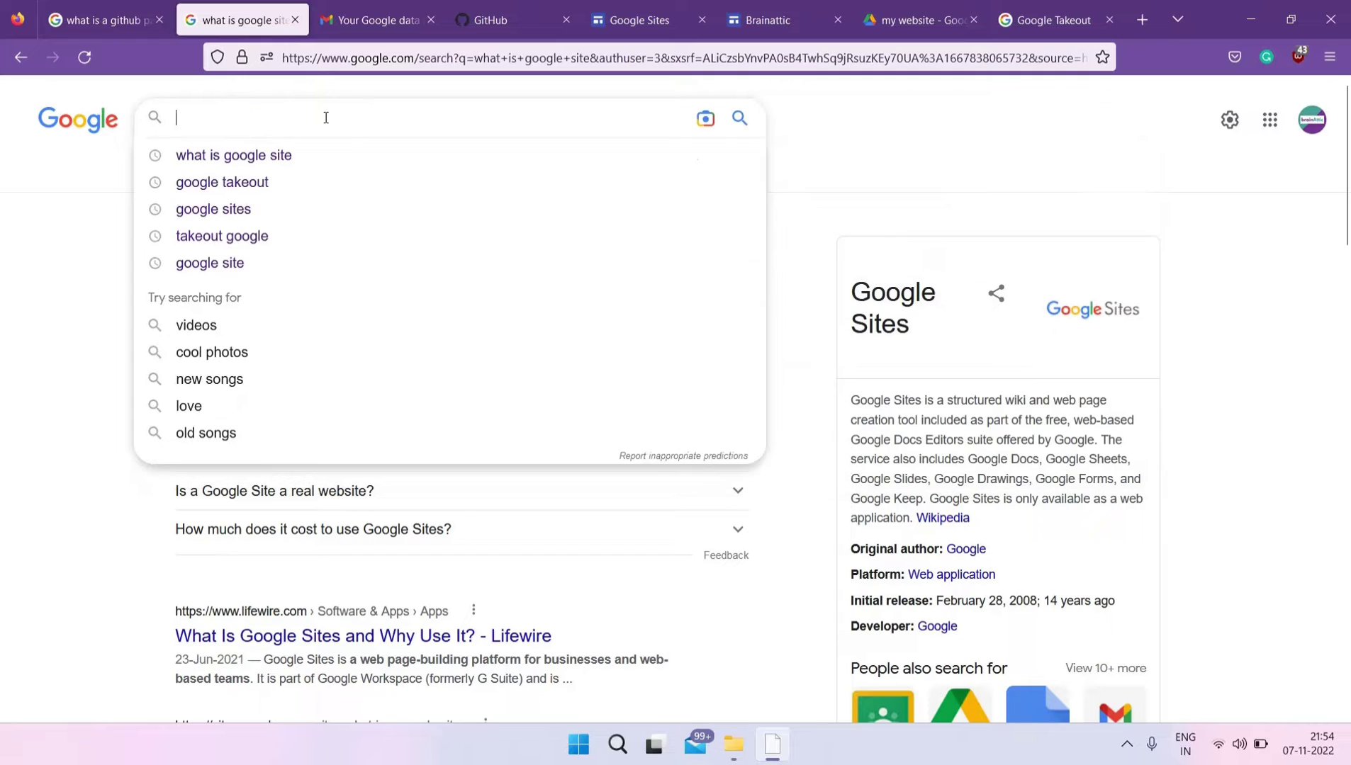
text(googl)
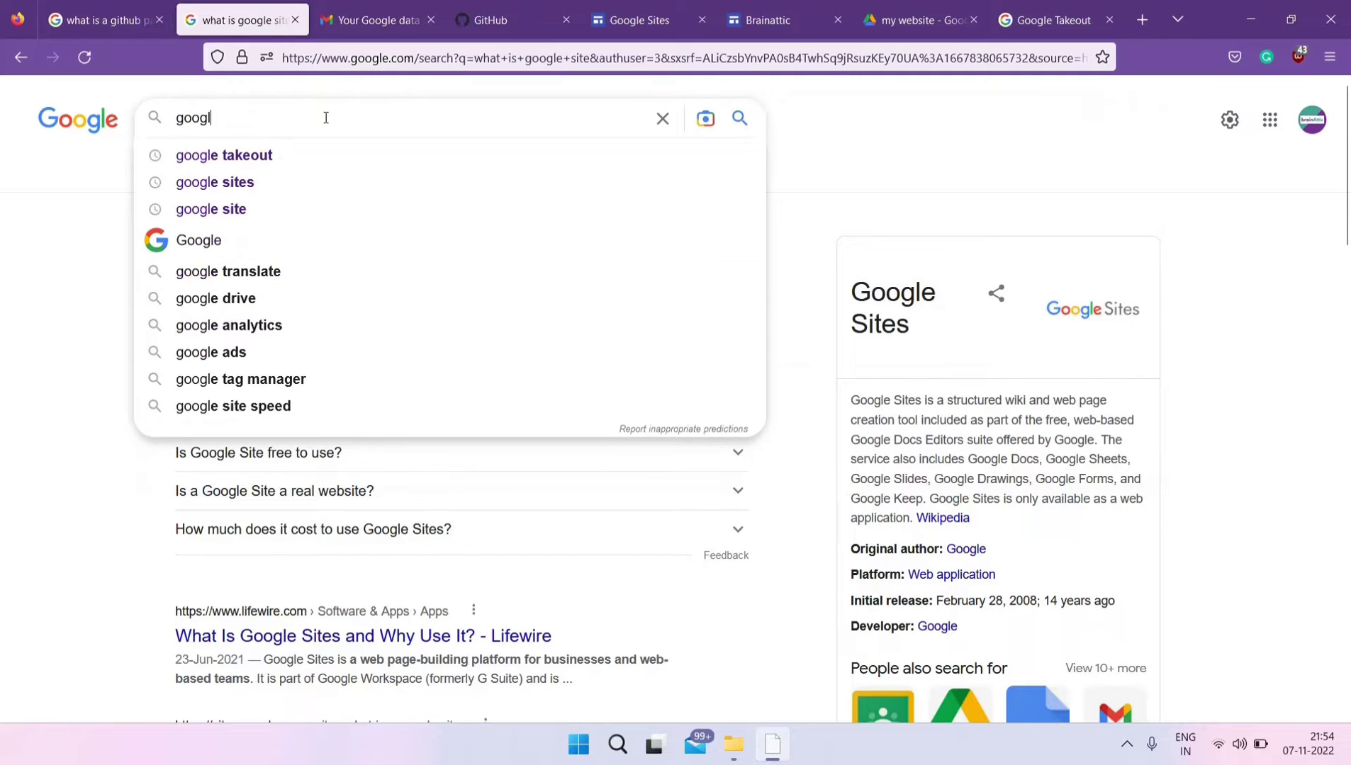
text(e takeout)
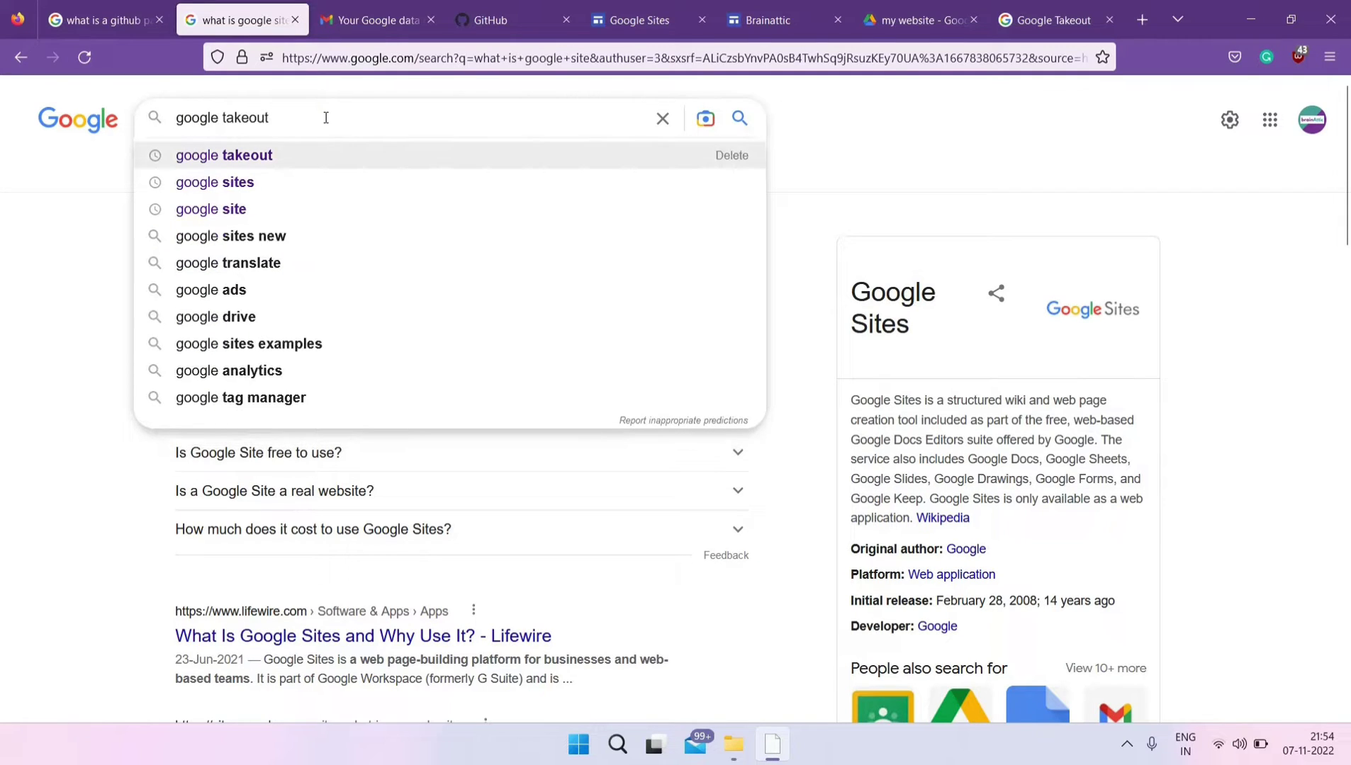
key(Return)
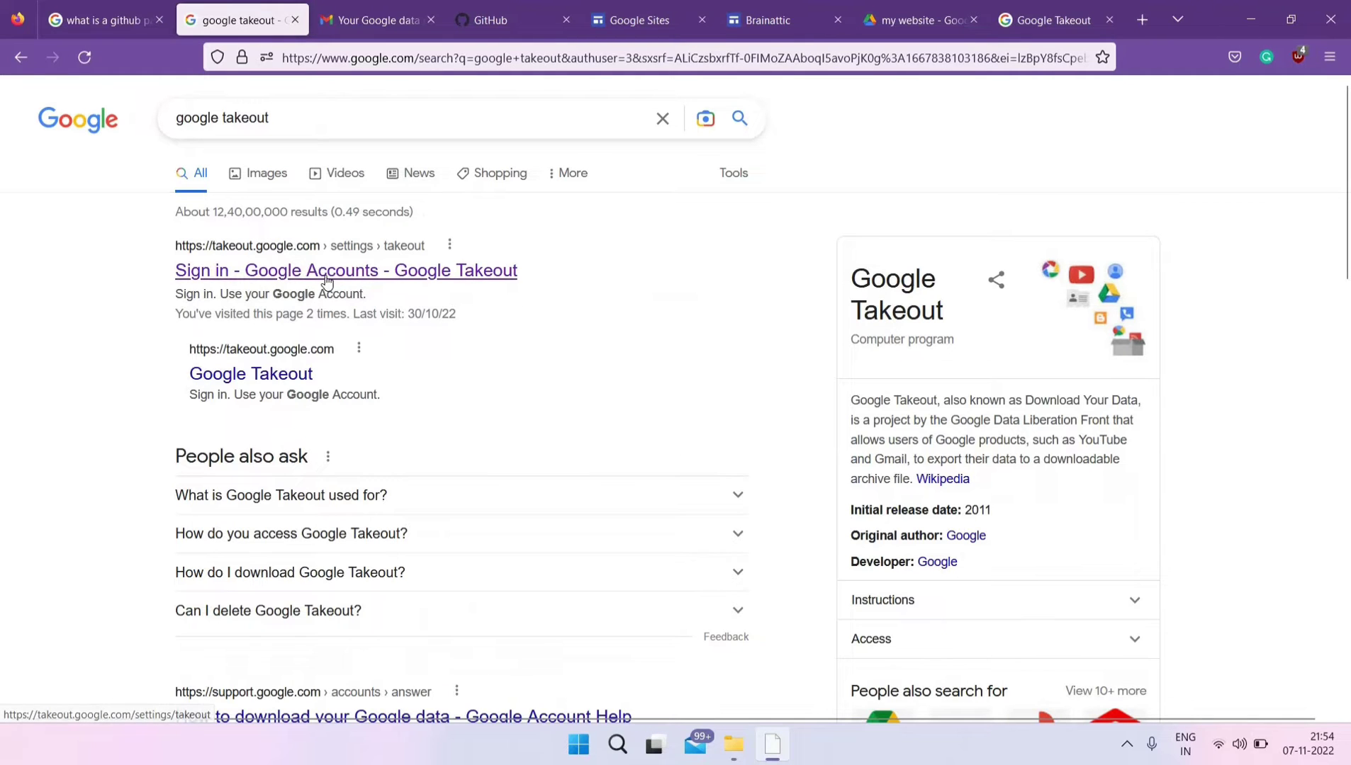
Step: Deselect all products for the new Google Takeout export
click(1042, 20)
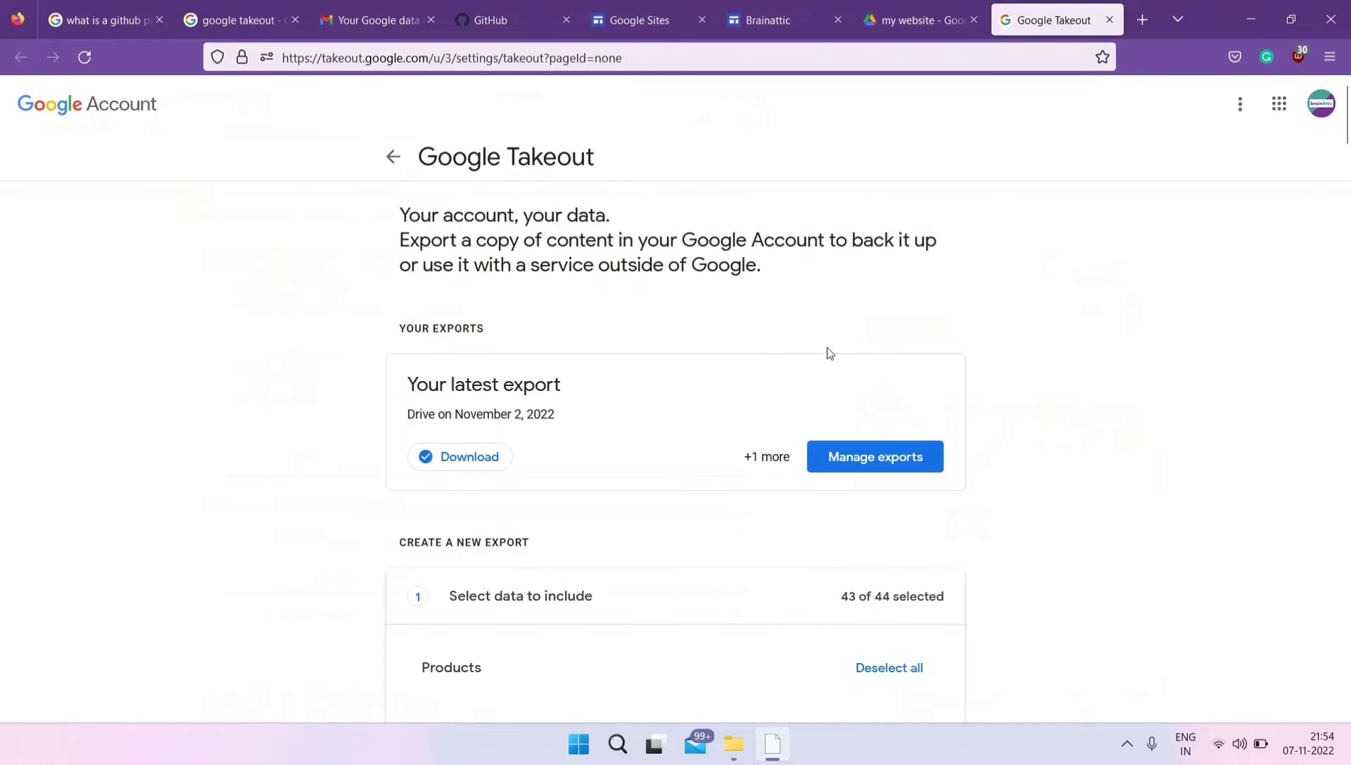
scroll(776, 429, down, 3)
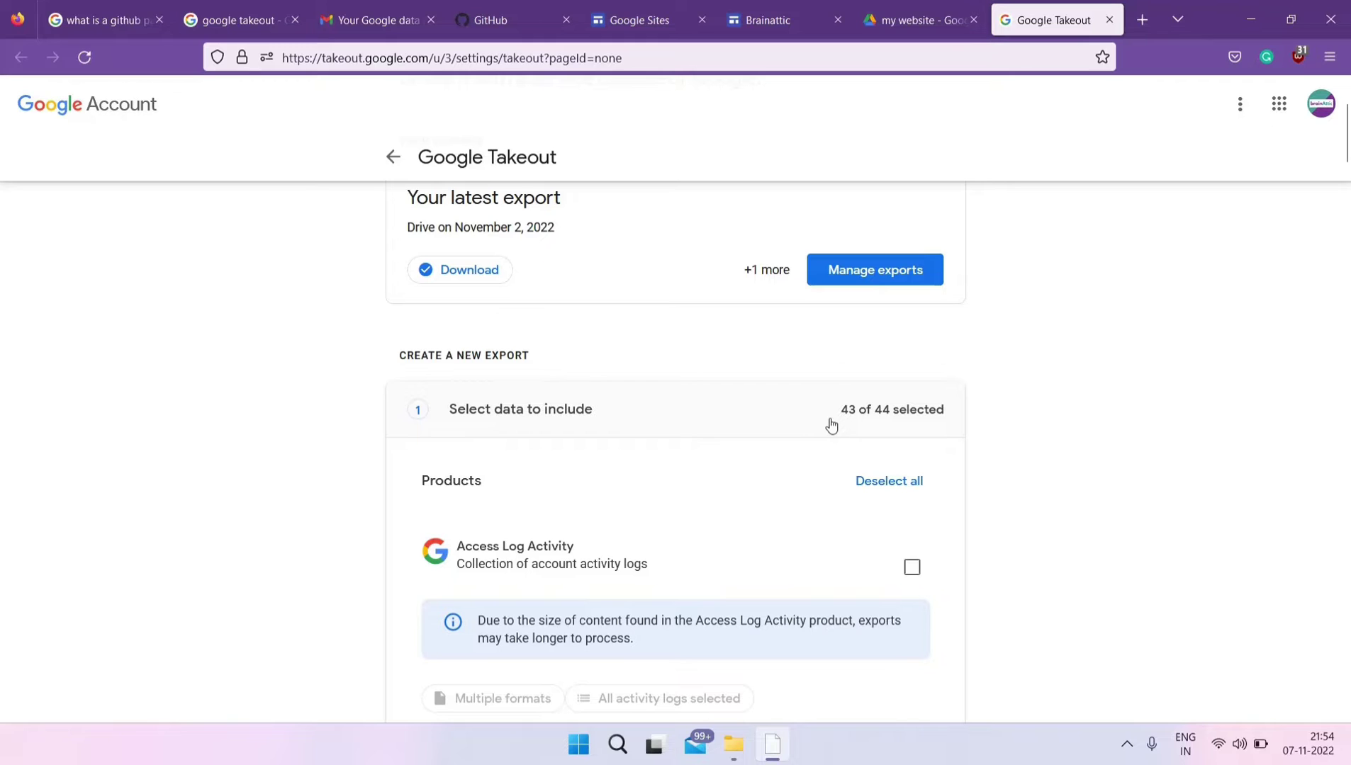
scroll(829, 422, down, 3)
scroll(829, 394, up, 3)
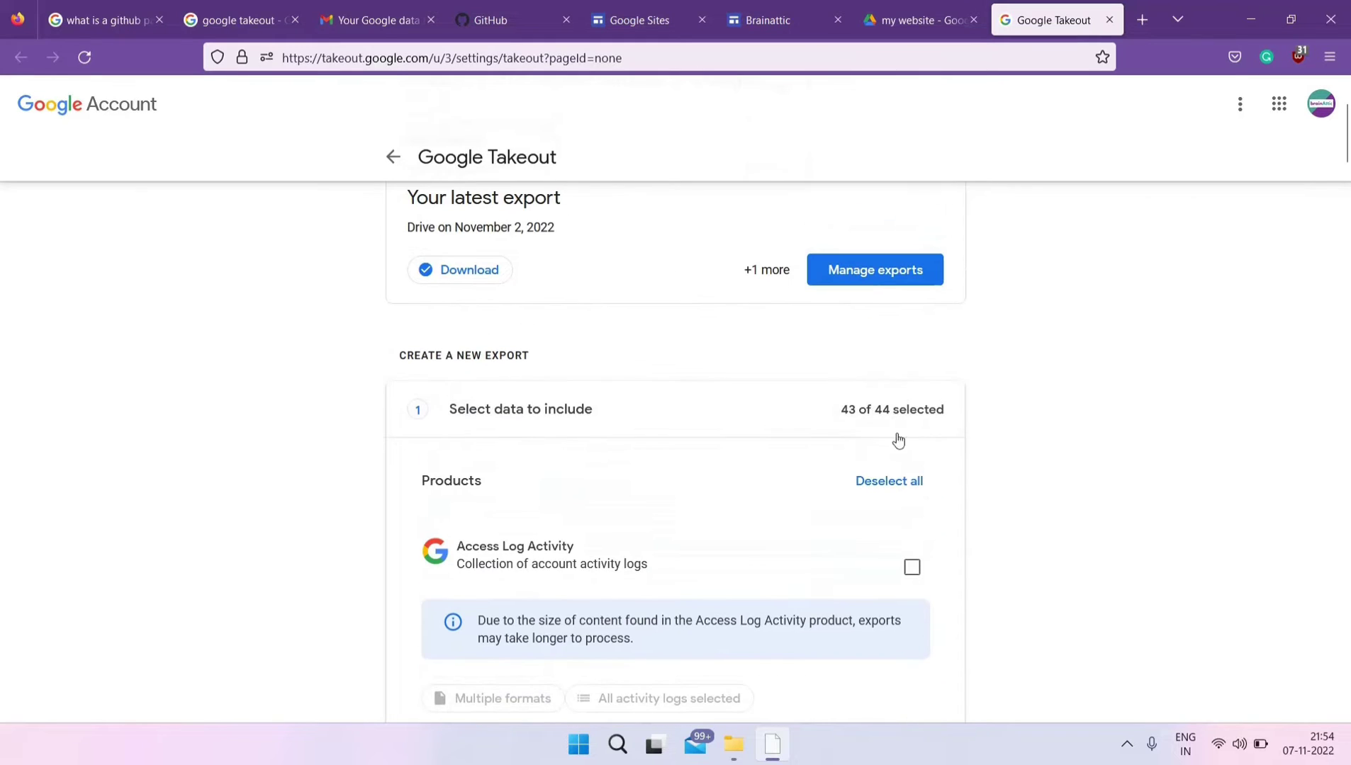
click(883, 485)
scroll(907, 440, down, 8)
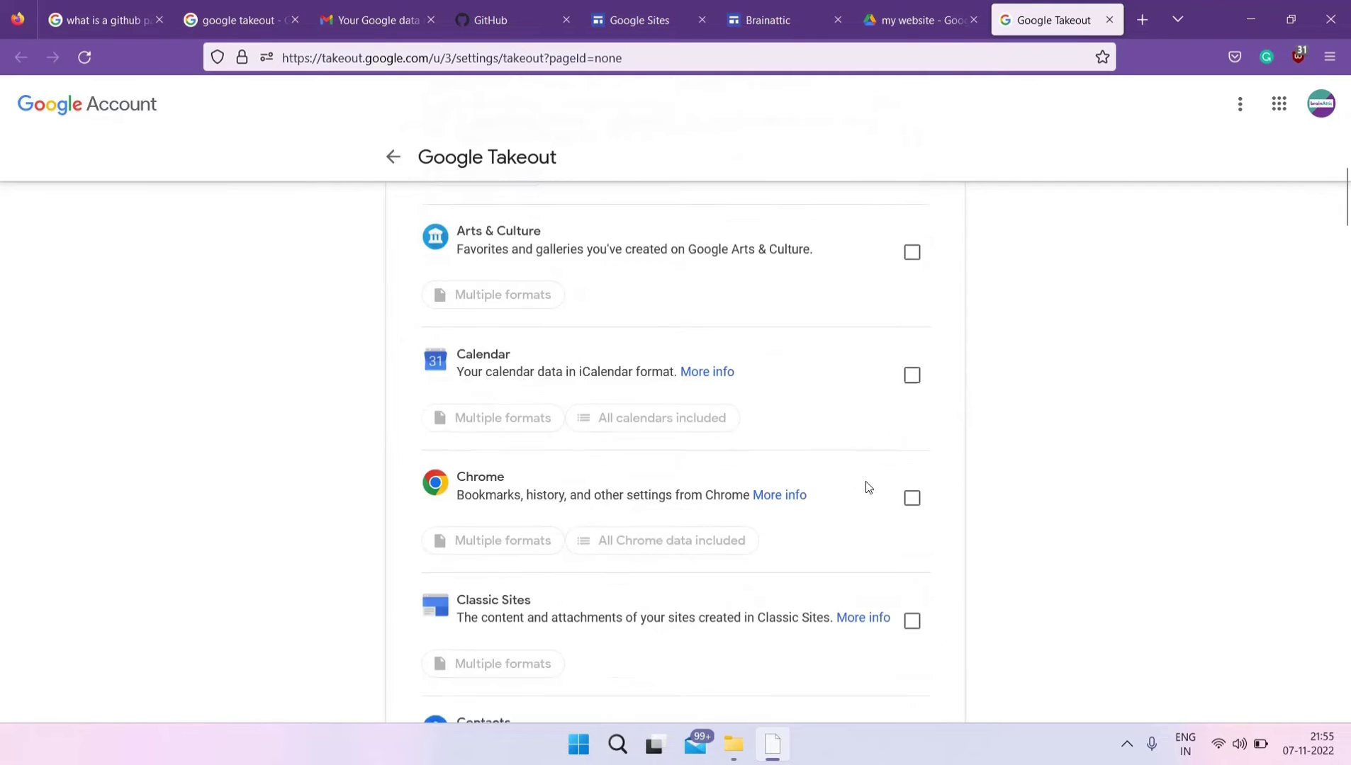
scroll(868, 488, down, 9)
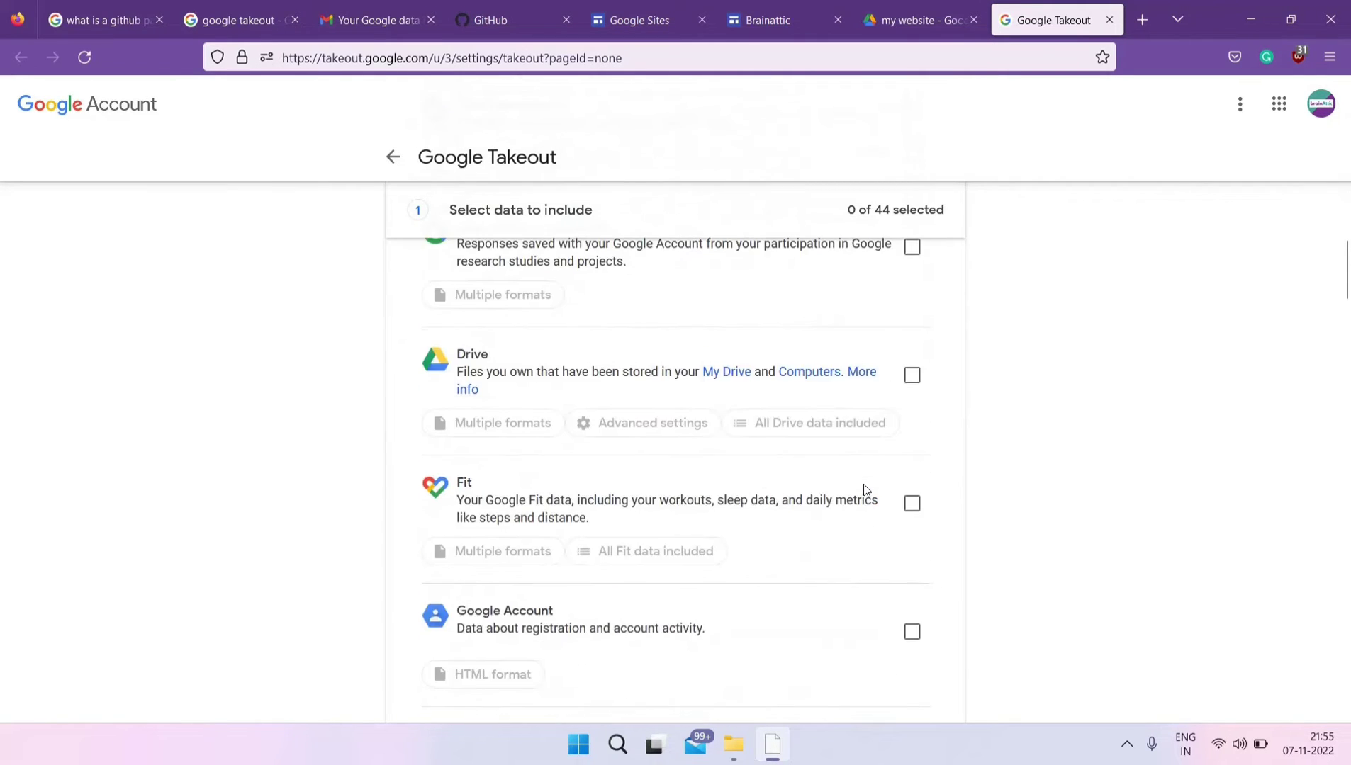
Step: Include Drive, limited to only the 'my website' folder
click(912, 375)
click(826, 428)
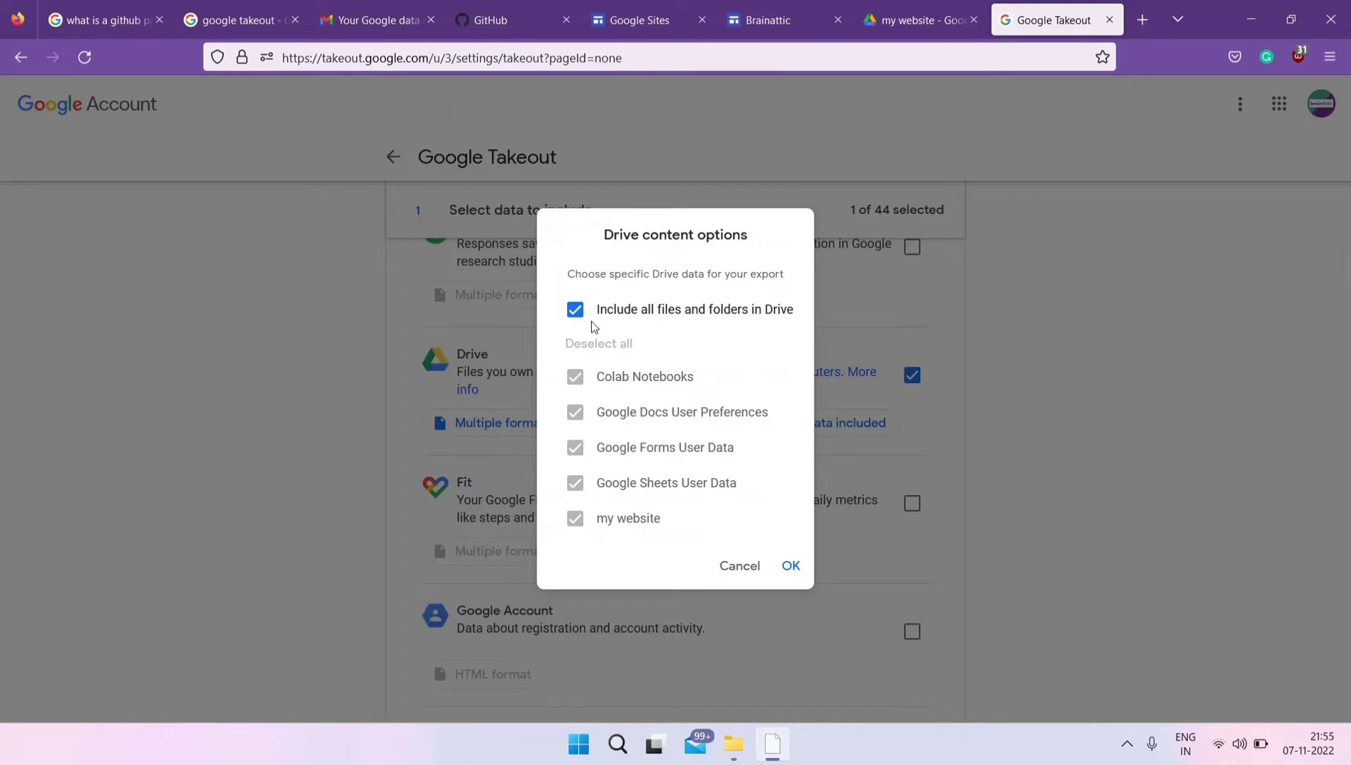
click(575, 309)
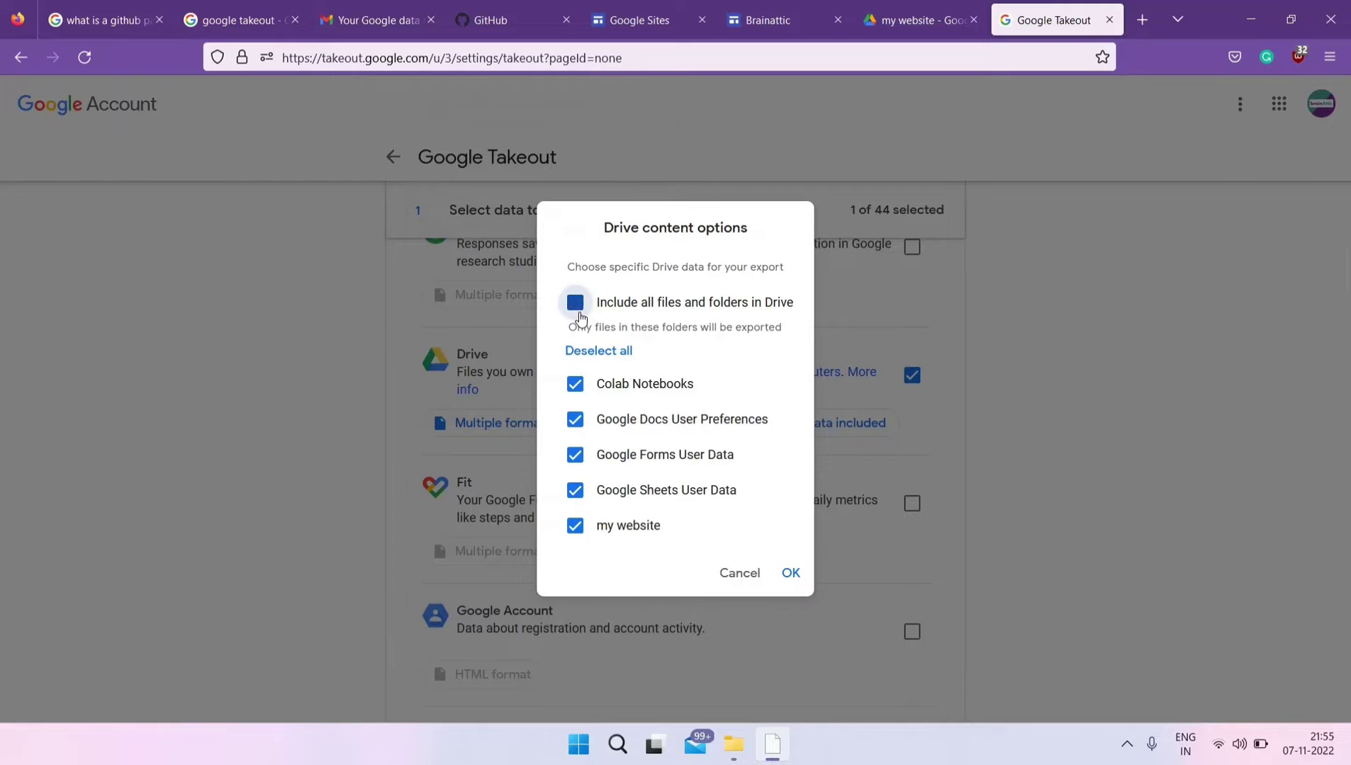
click(597, 352)
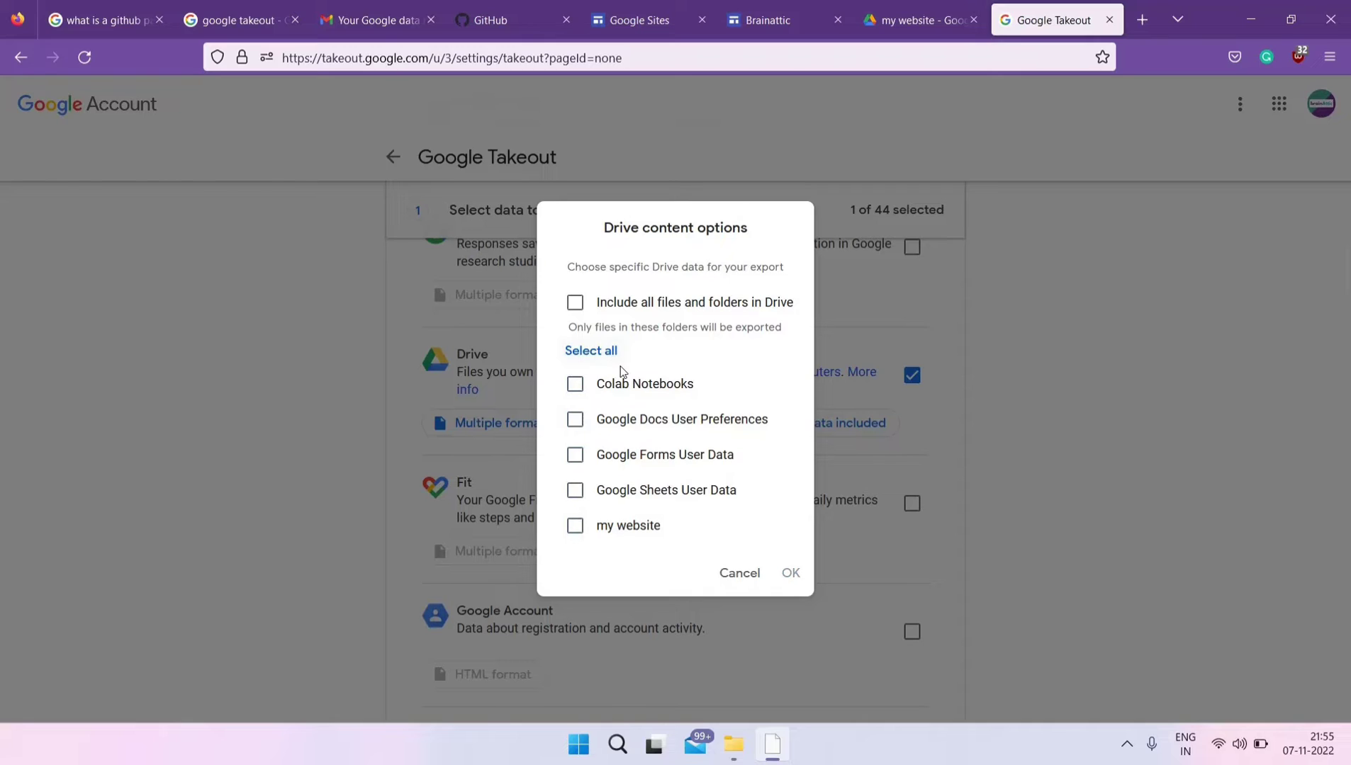
click(577, 528)
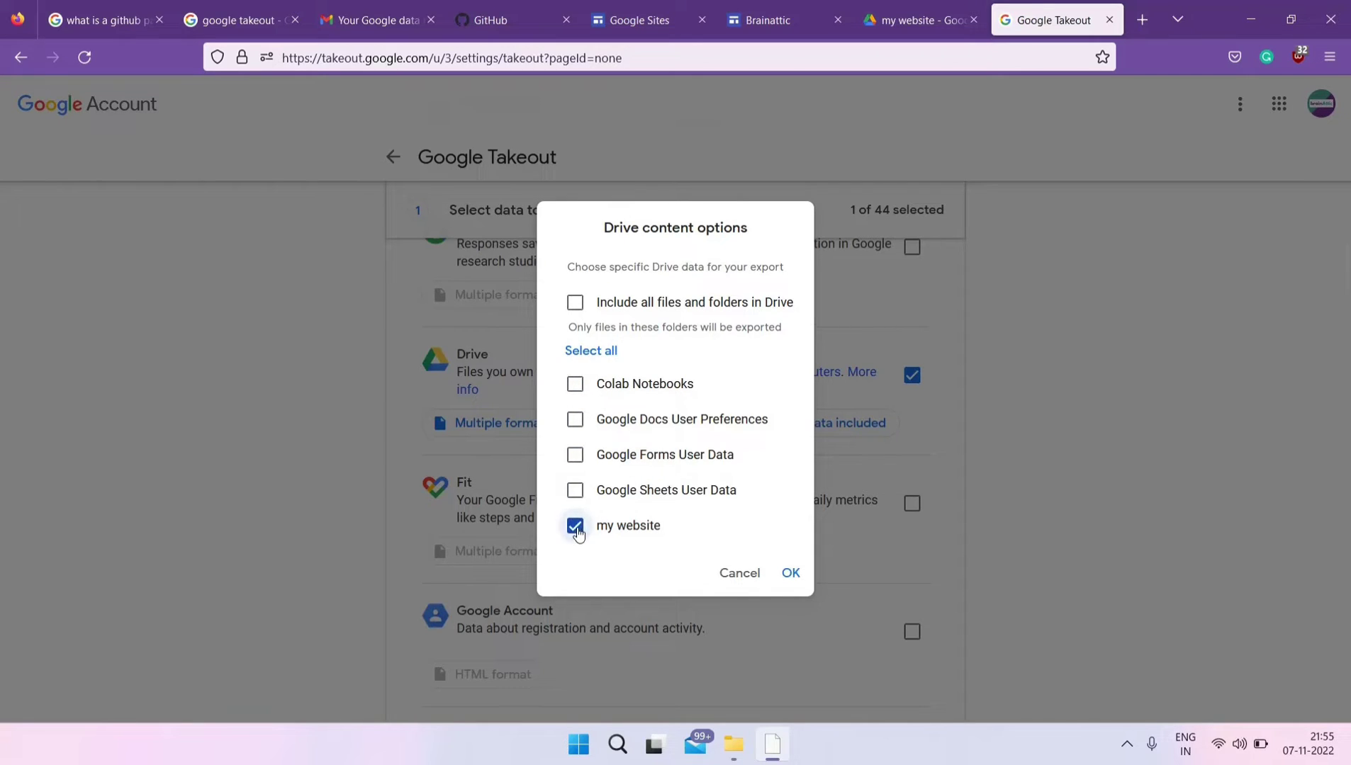
click(786, 577)
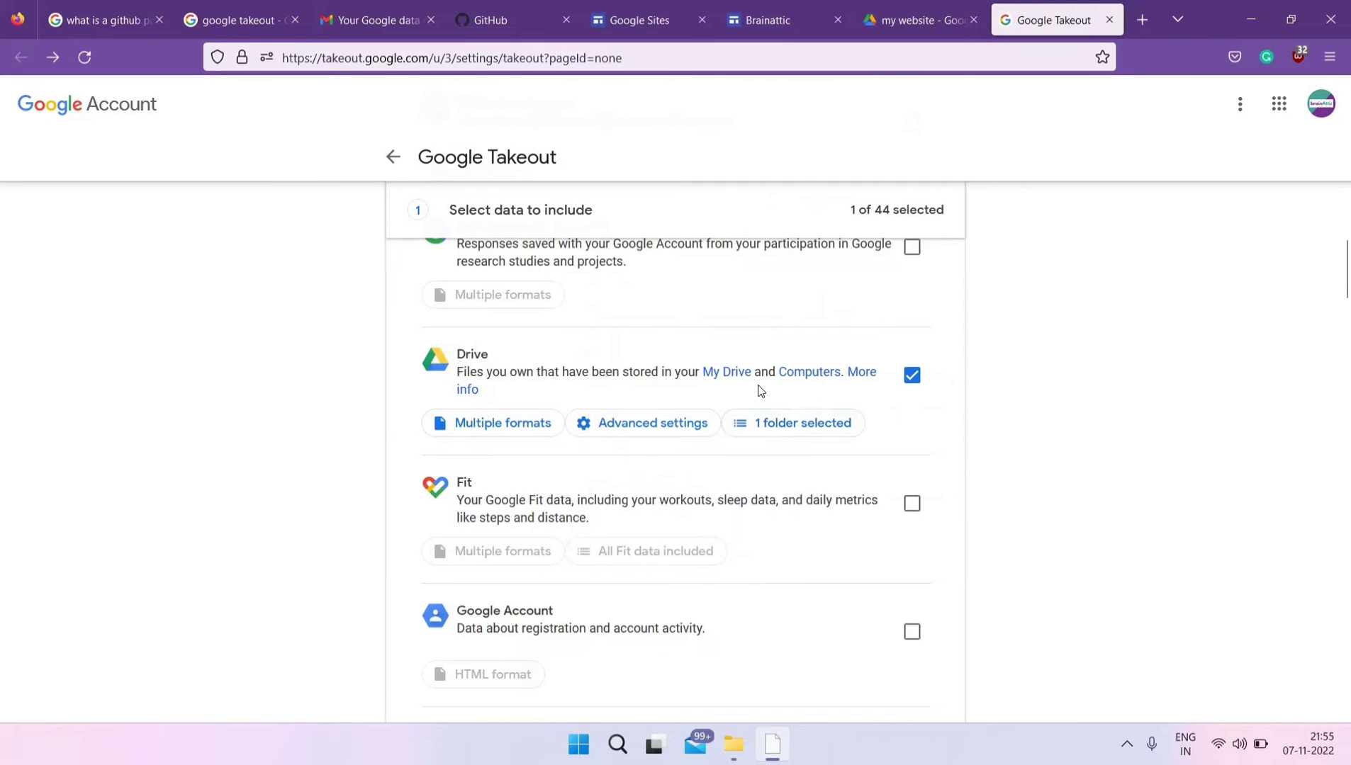
scroll(759, 390, down, 15)
scroll(759, 392, down, 20)
scroll(758, 390, down, 10)
Step: Keep emailed download link, export once, .zip and 2 GB, then create the export
click(915, 508)
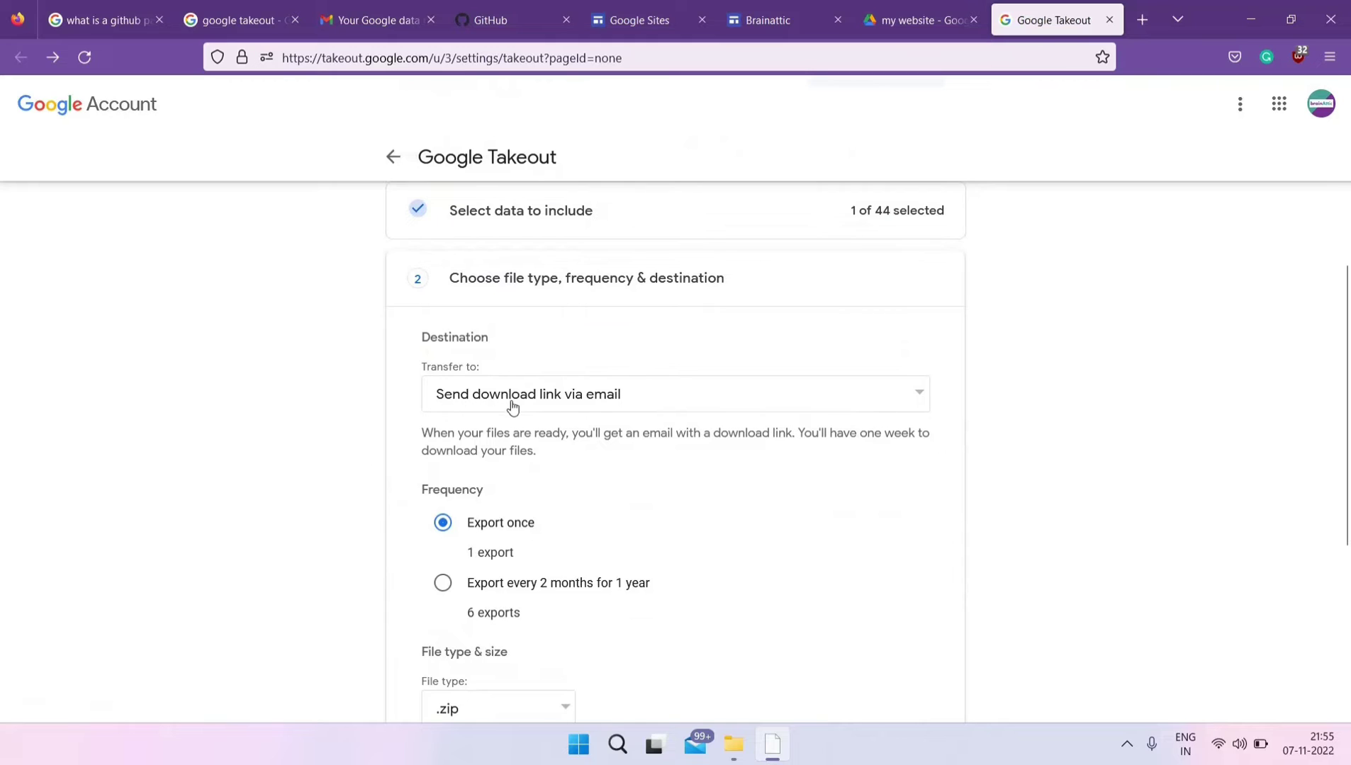
click(687, 402)
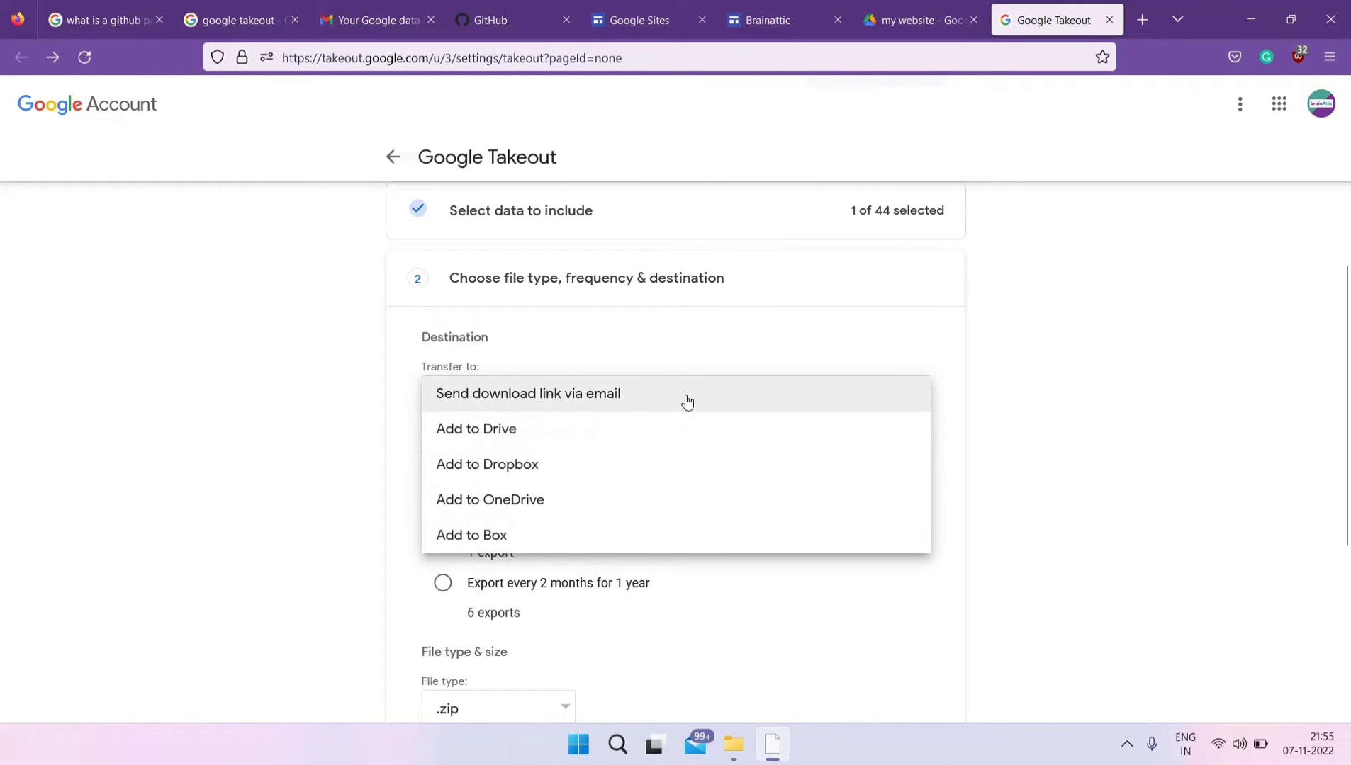
click(684, 399)
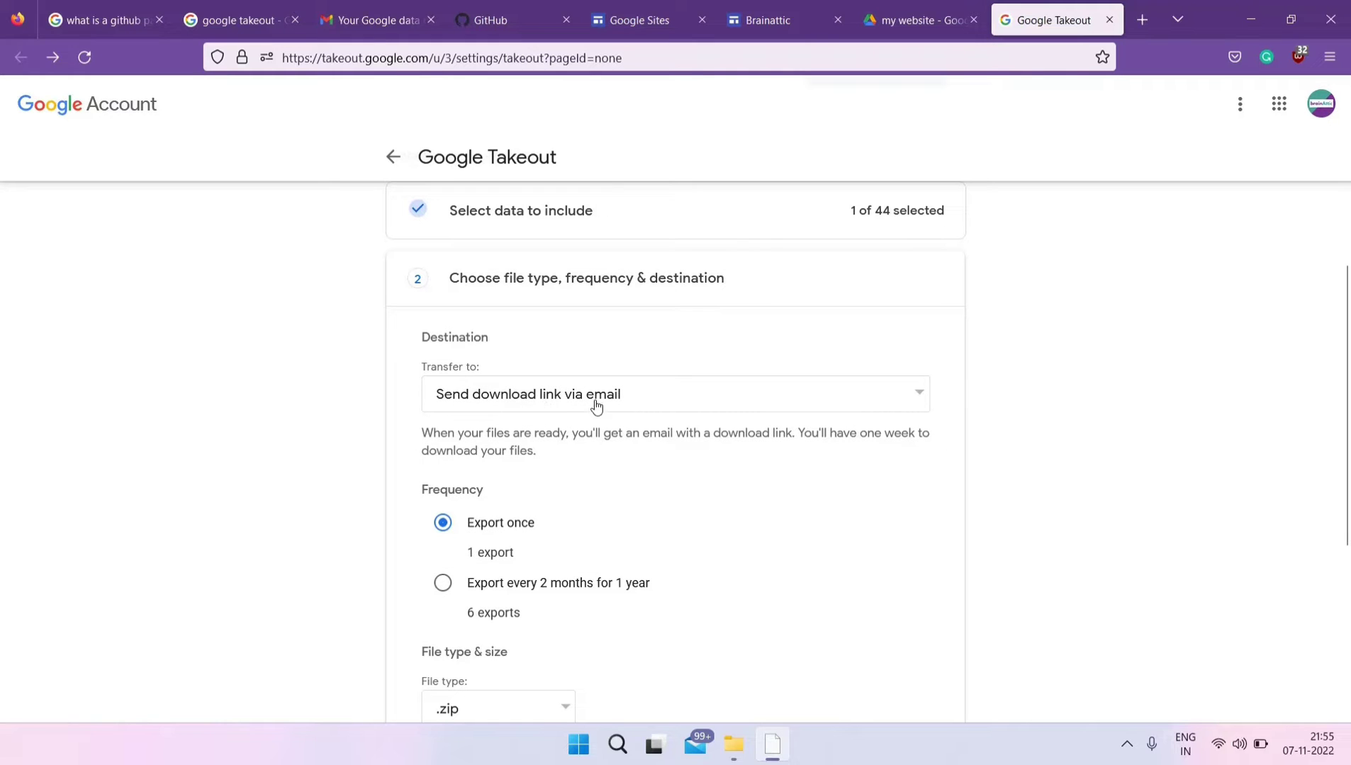
scroll(610, 411, down, 4)
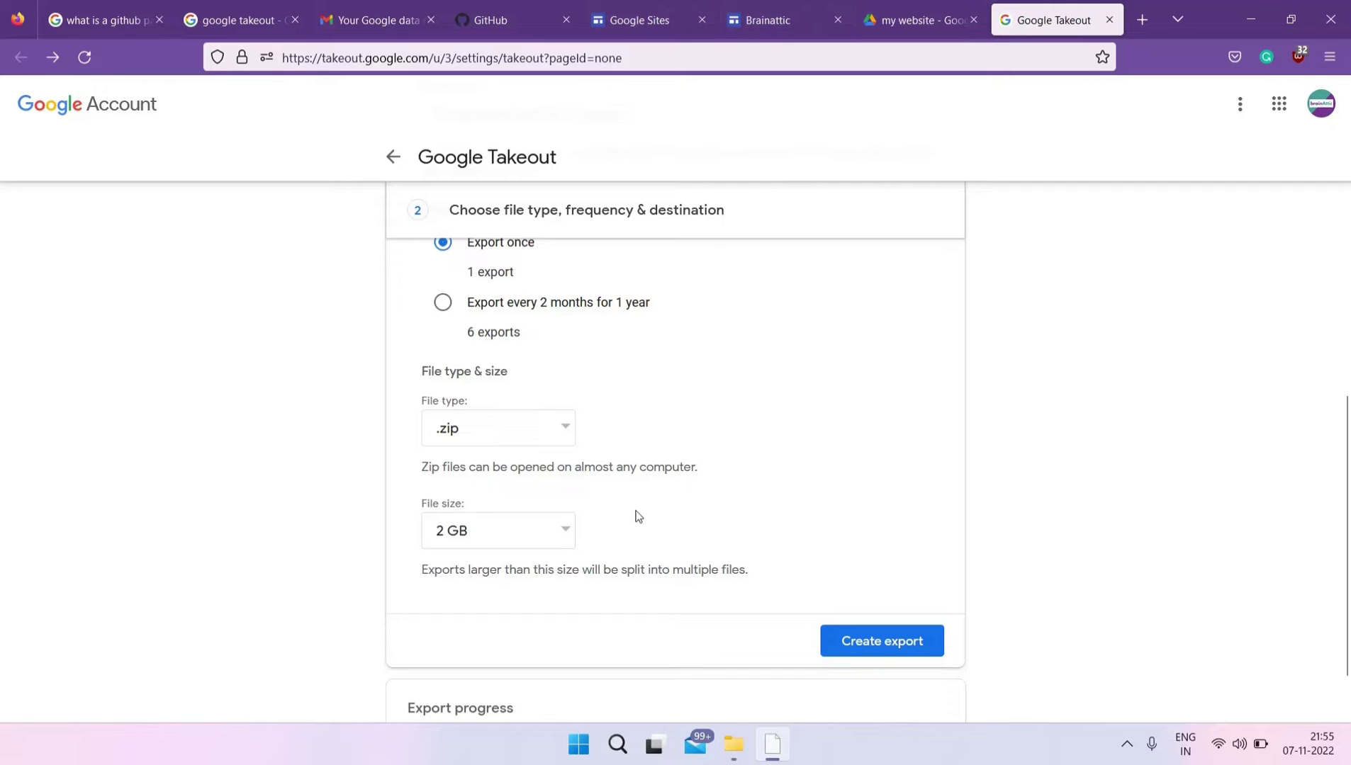
click(876, 641)
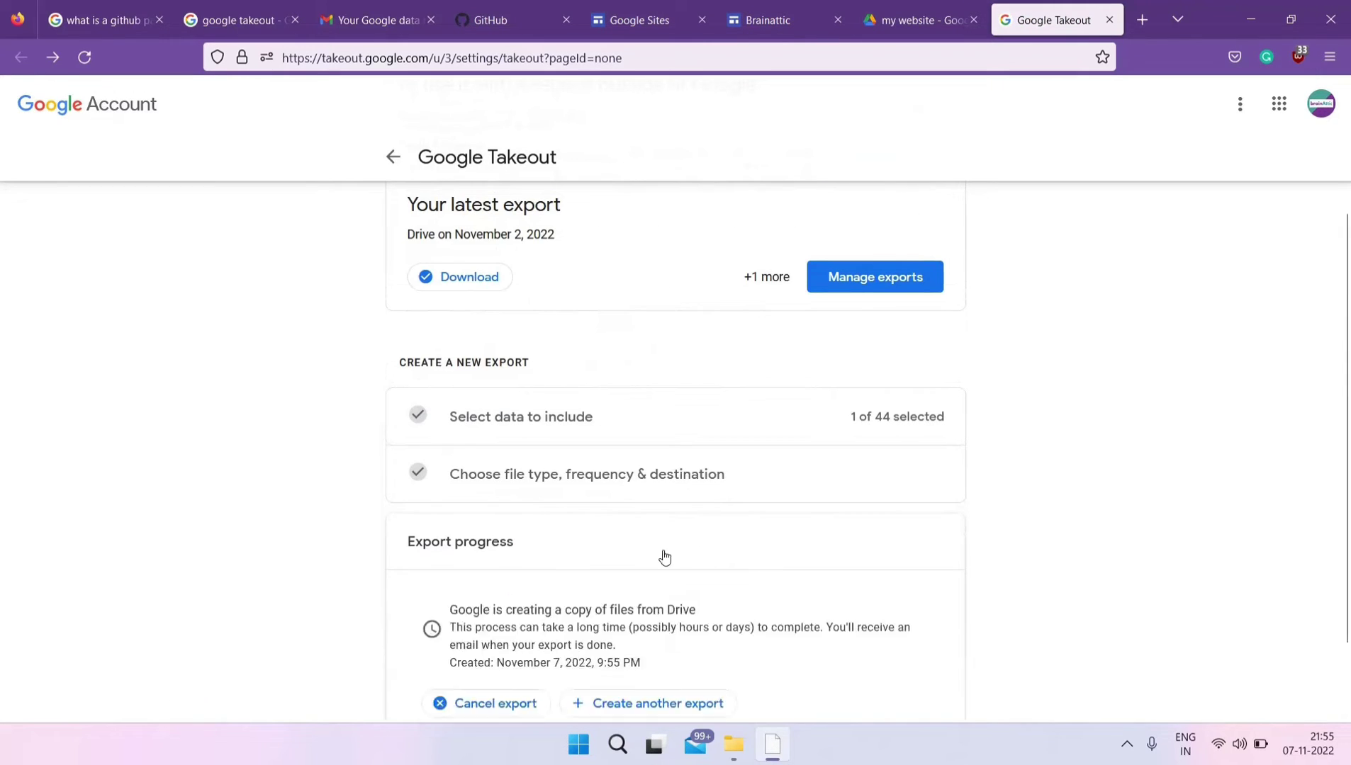
scroll(613, 573, down, 2)
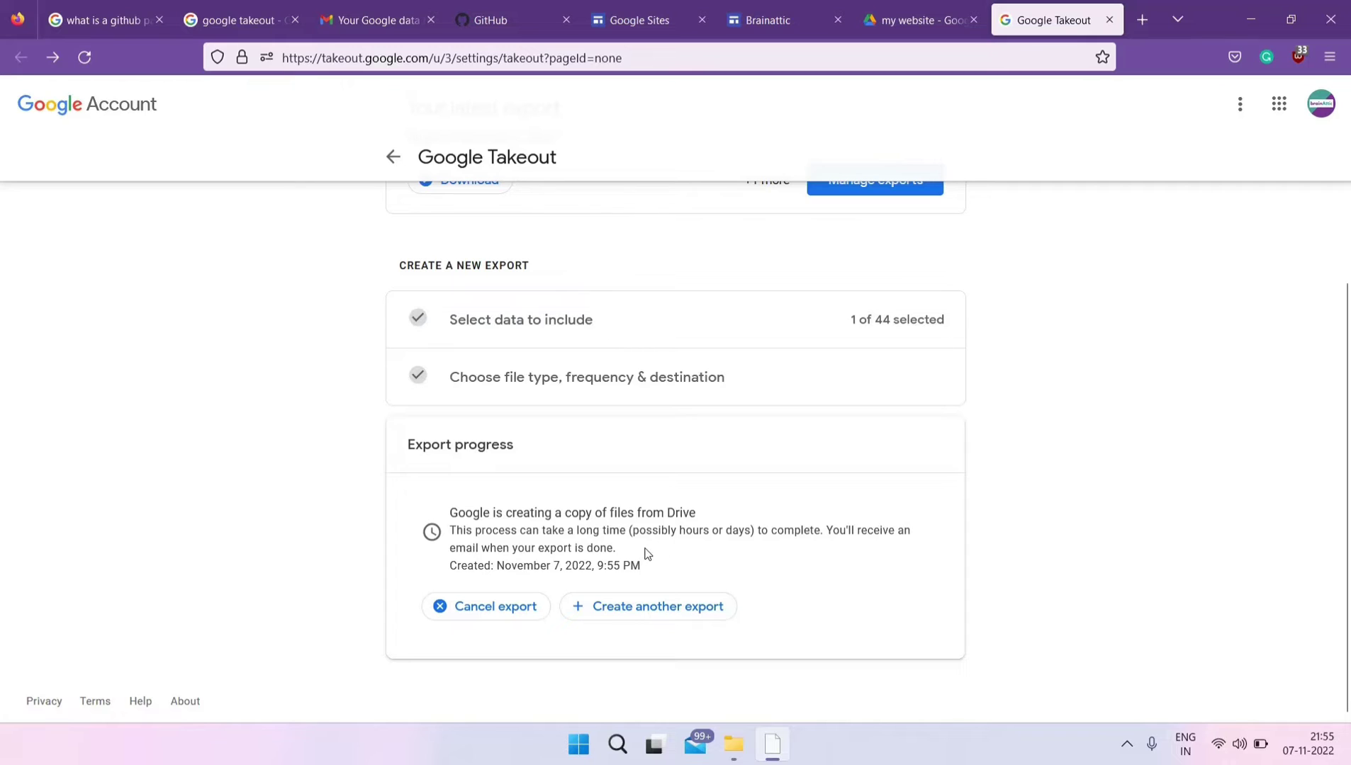
Step: Open the 'Your Google data is ready to download' email and bring up File Explorer at Desktop > Brainattic
click(386, 10)
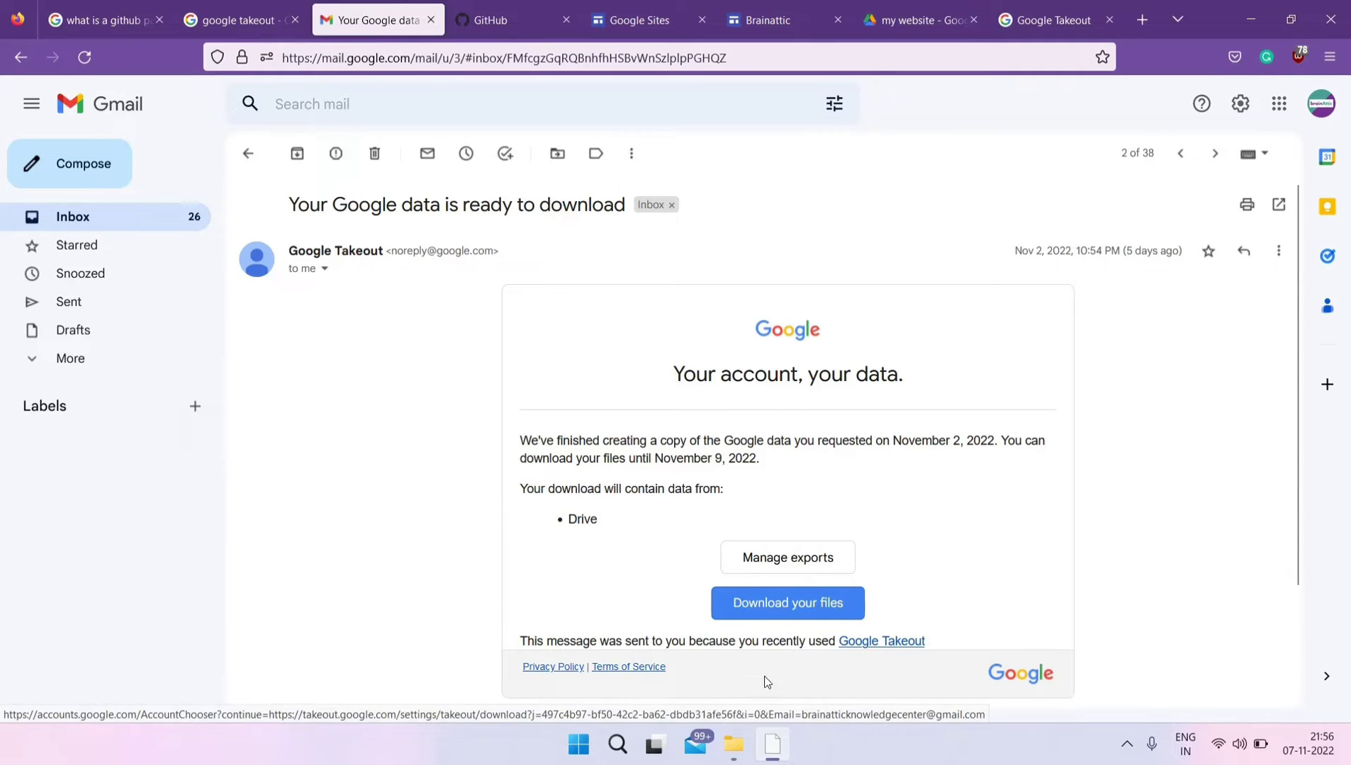
click(732, 744)
click(733, 743)
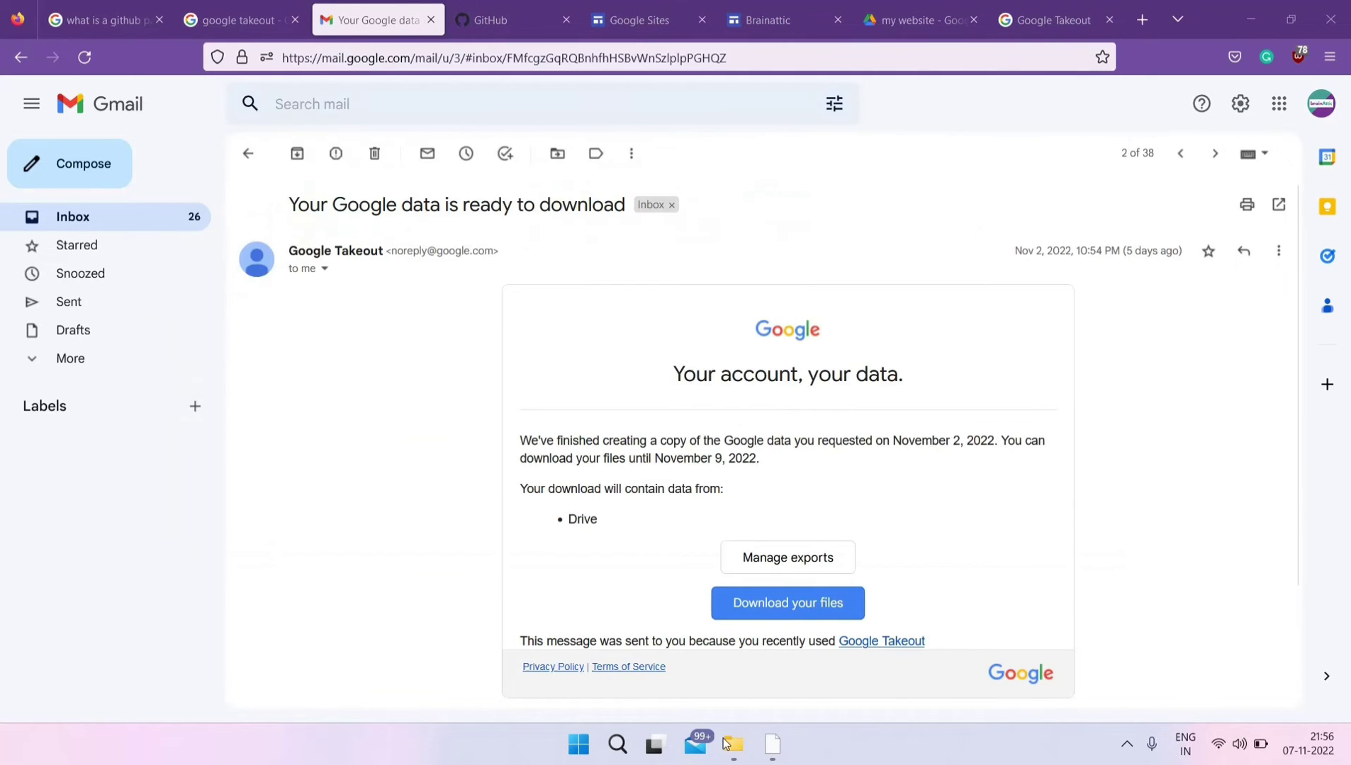
click(733, 744)
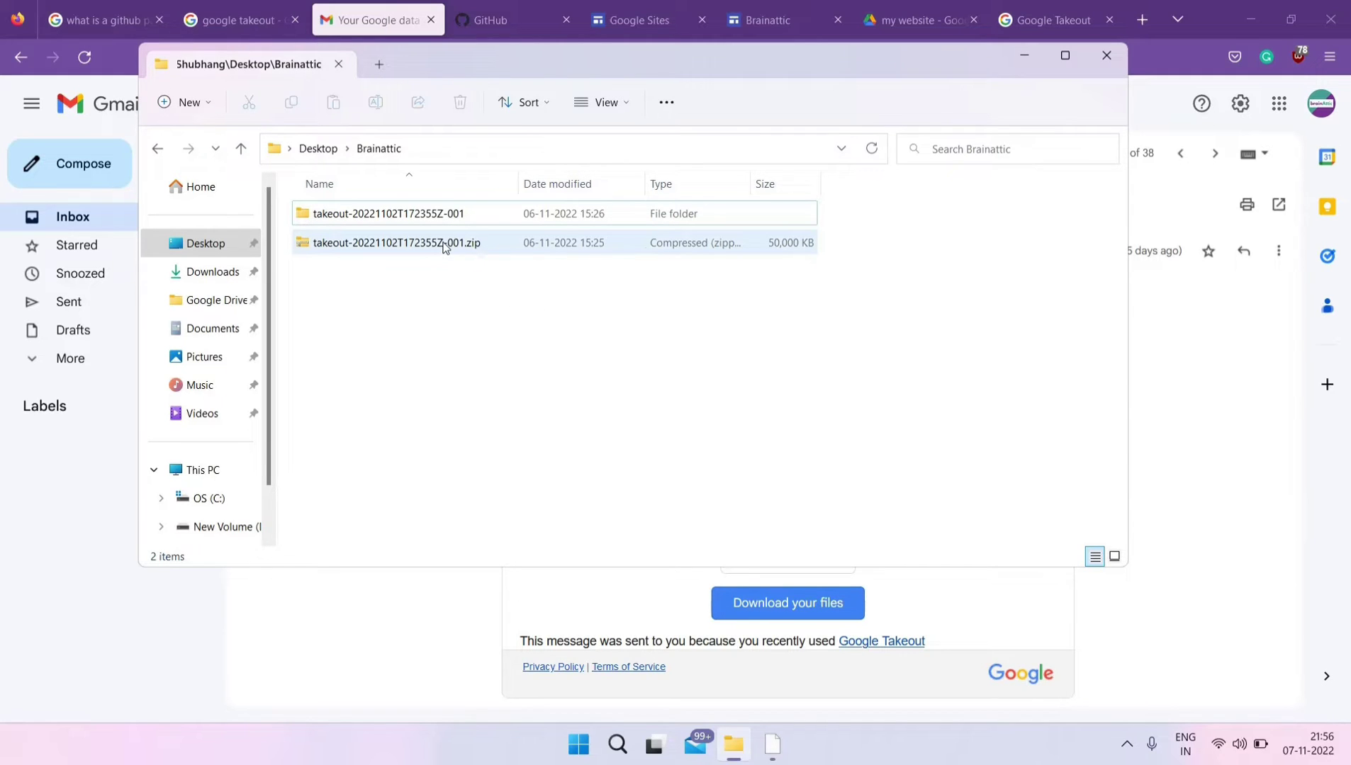
Step: Navigate the extracted takeout folder through Takeout > Drive > my website > Copy of Brainattic > DRAFT
click(445, 245)
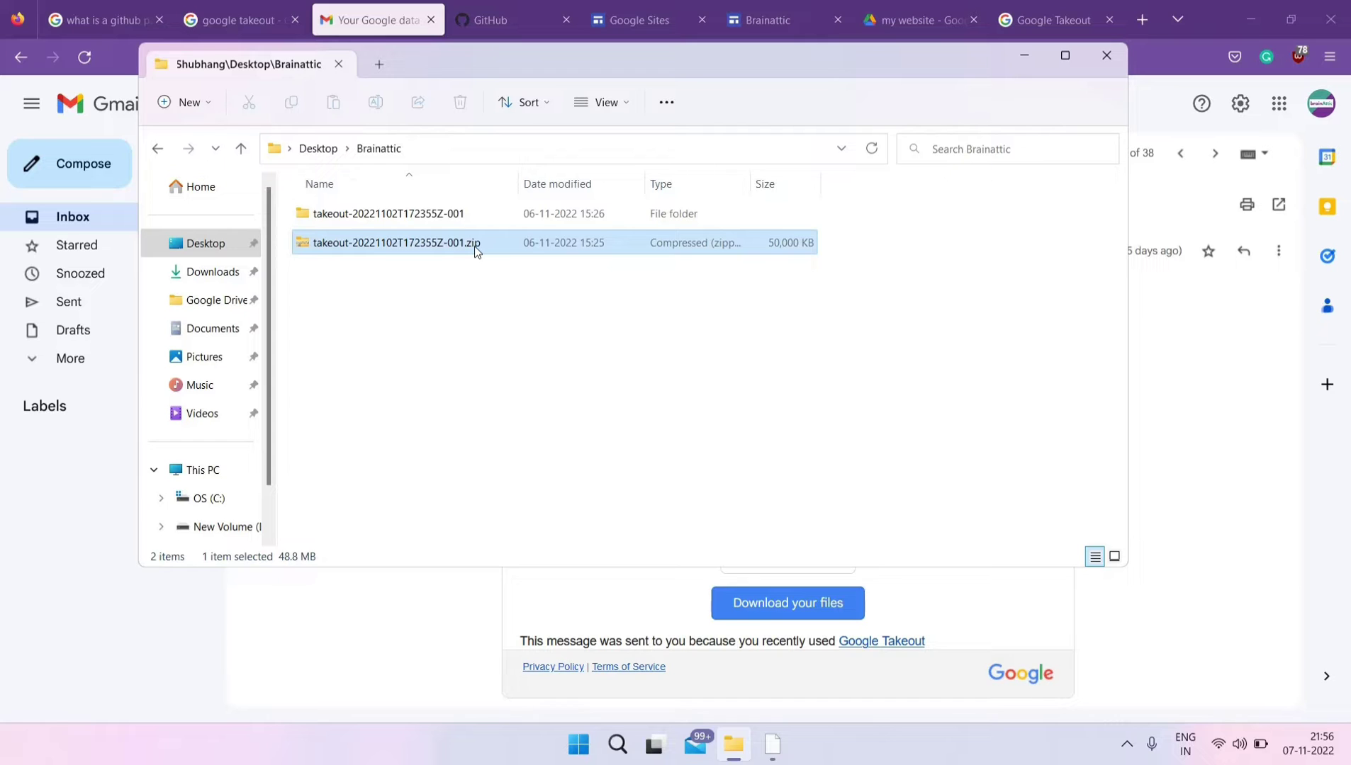
double_click(474, 246)
right_click(445, 244)
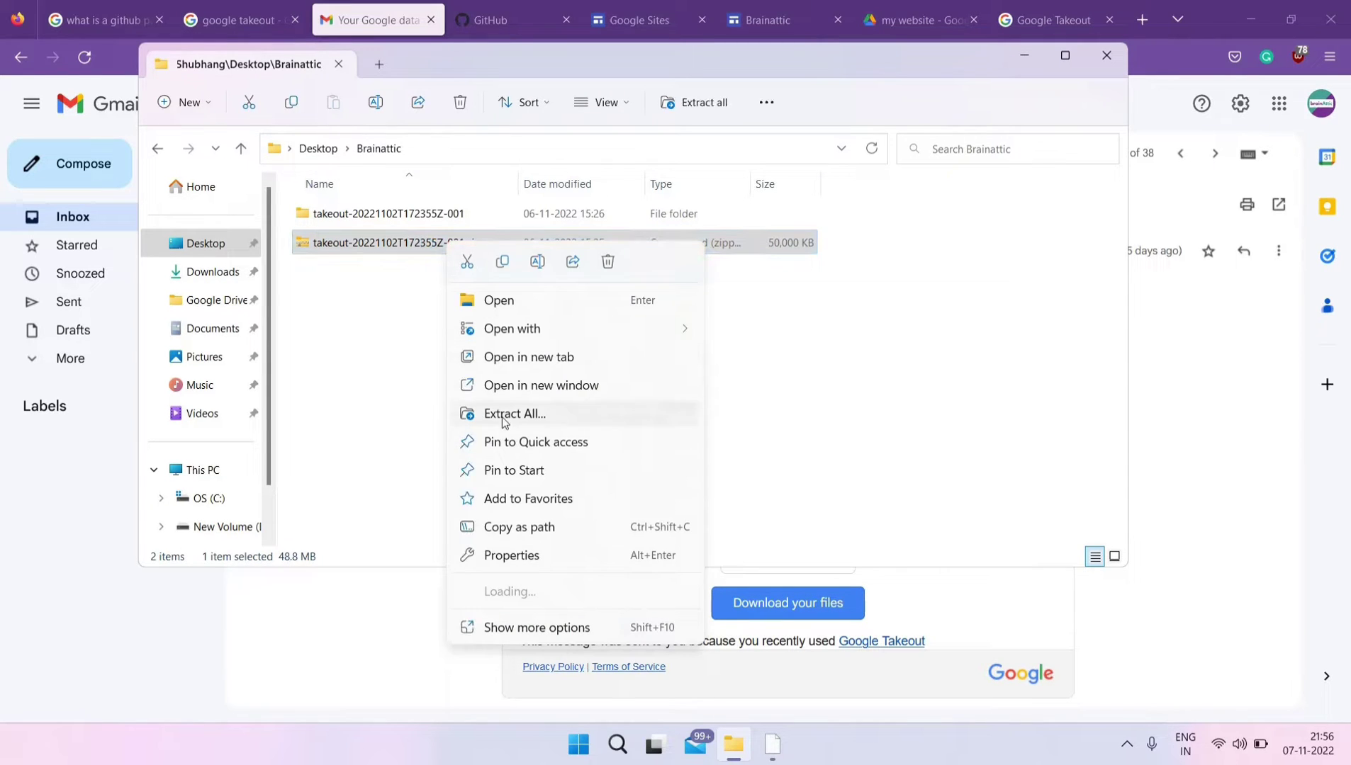
click(408, 221)
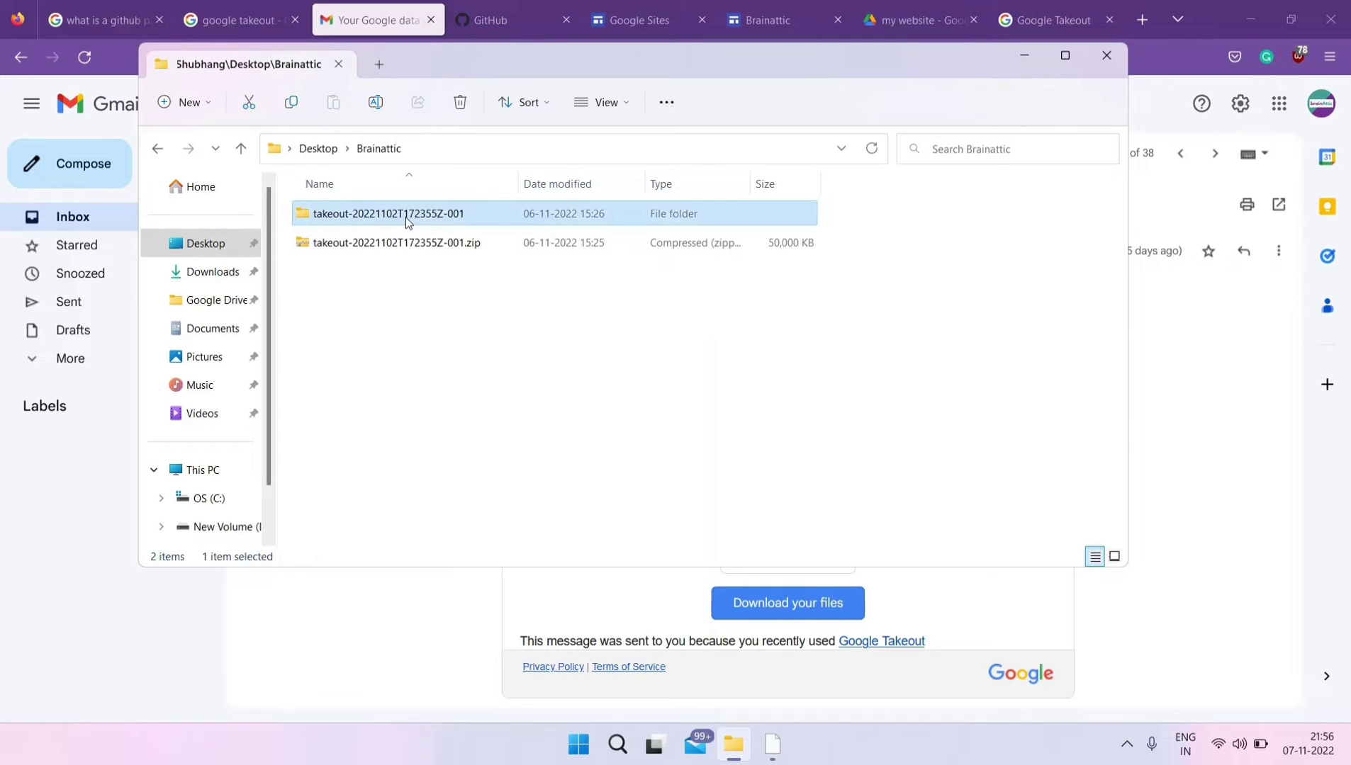
double_click(407, 222)
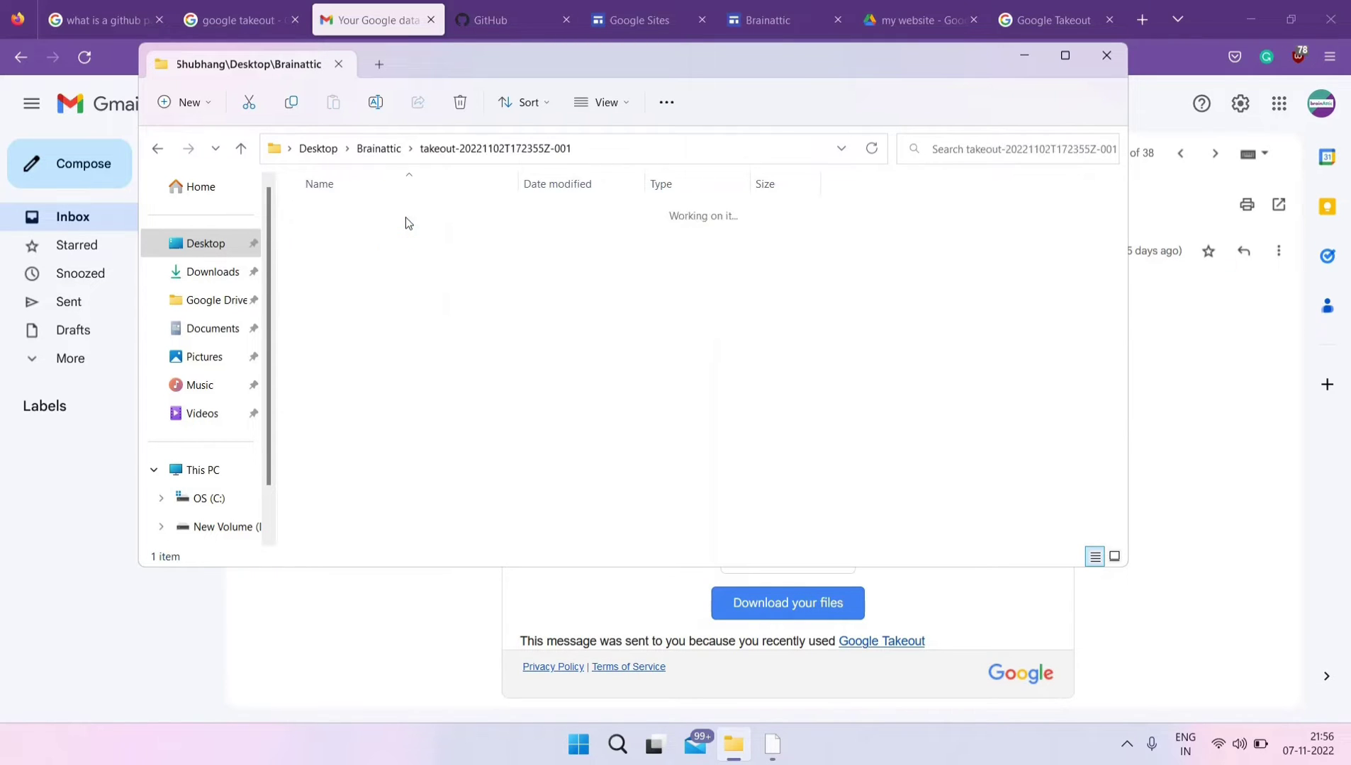
double_click(406, 218)
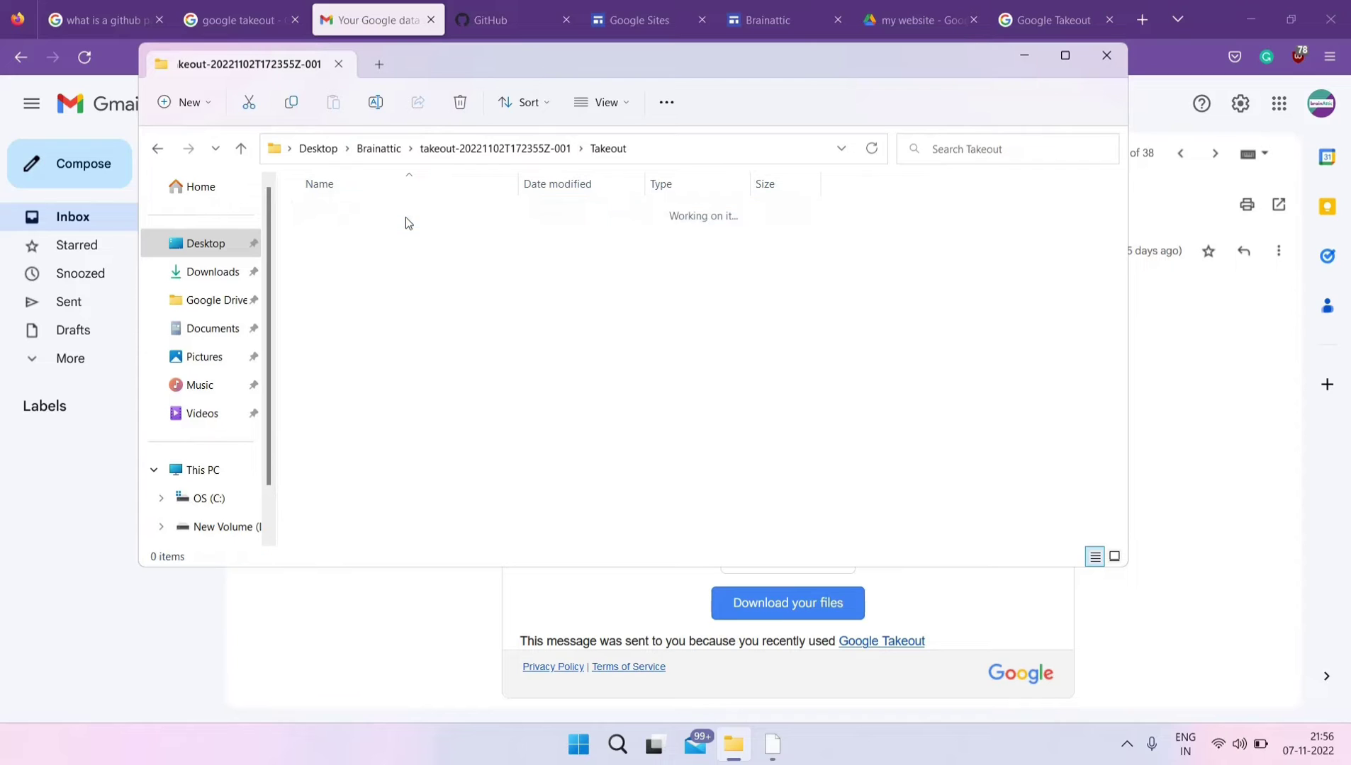
double_click(405, 216)
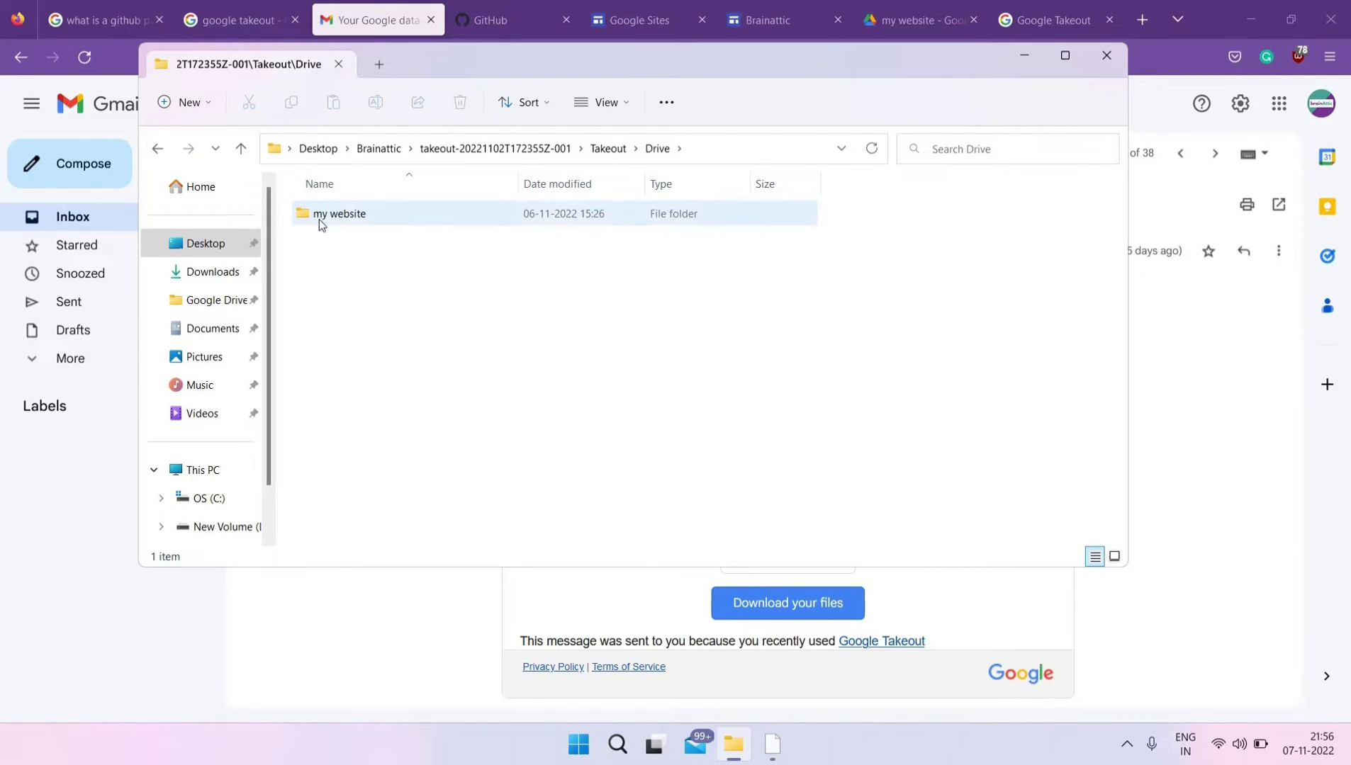
double_click(351, 224)
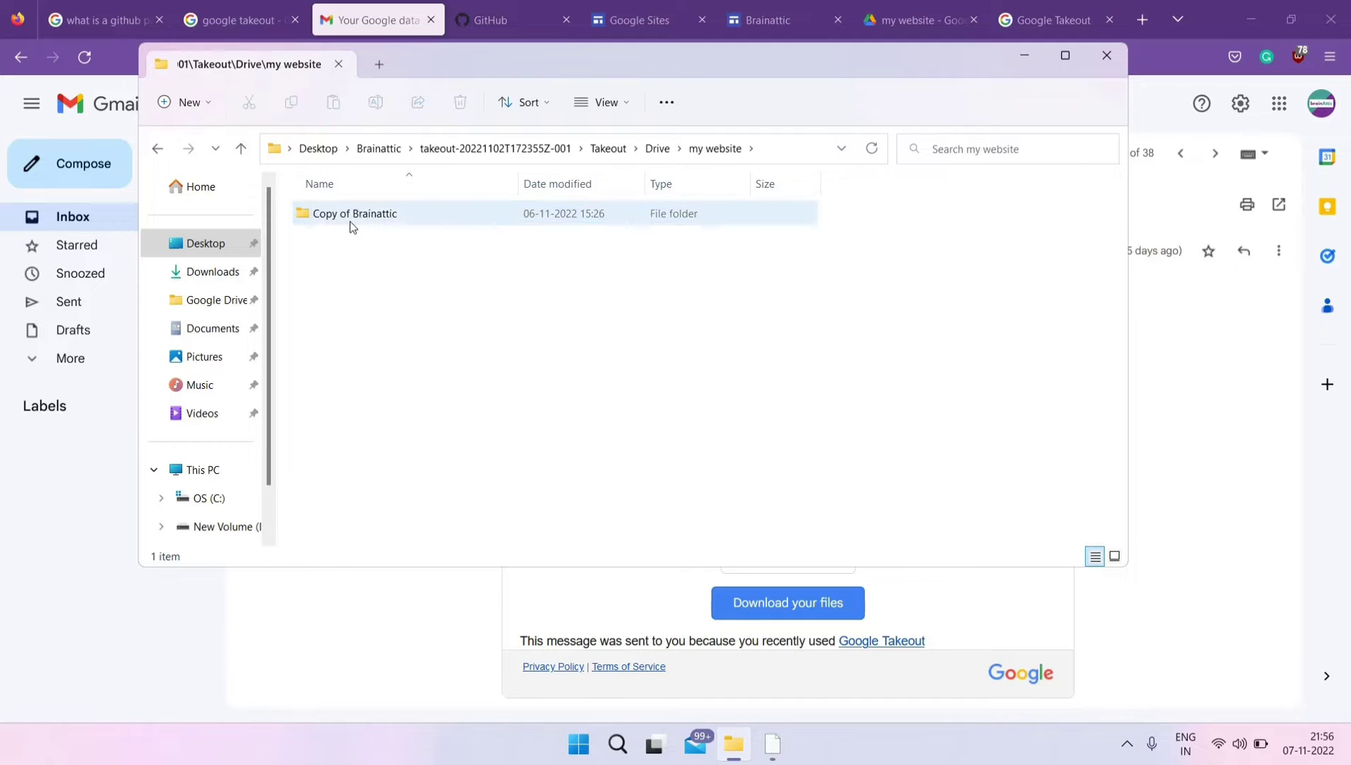
double_click(399, 216)
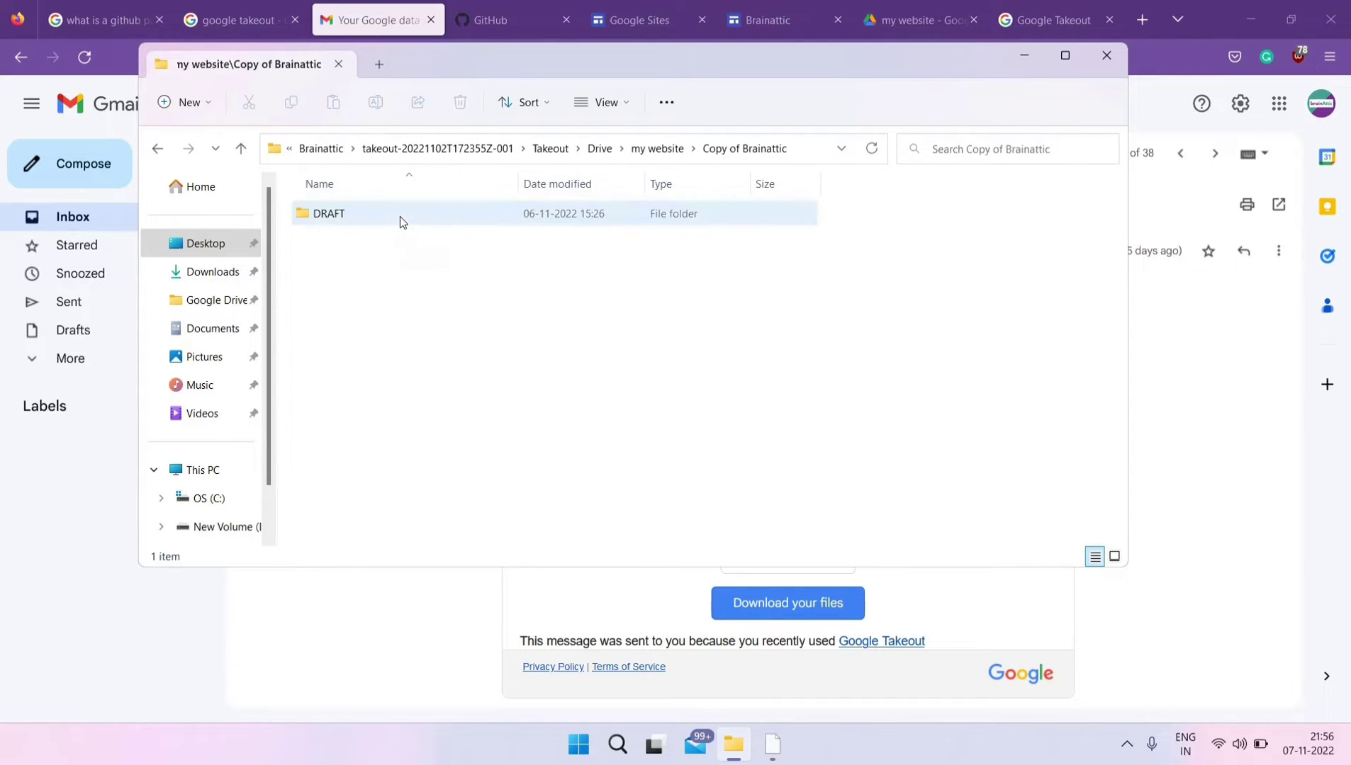
double_click(400, 216)
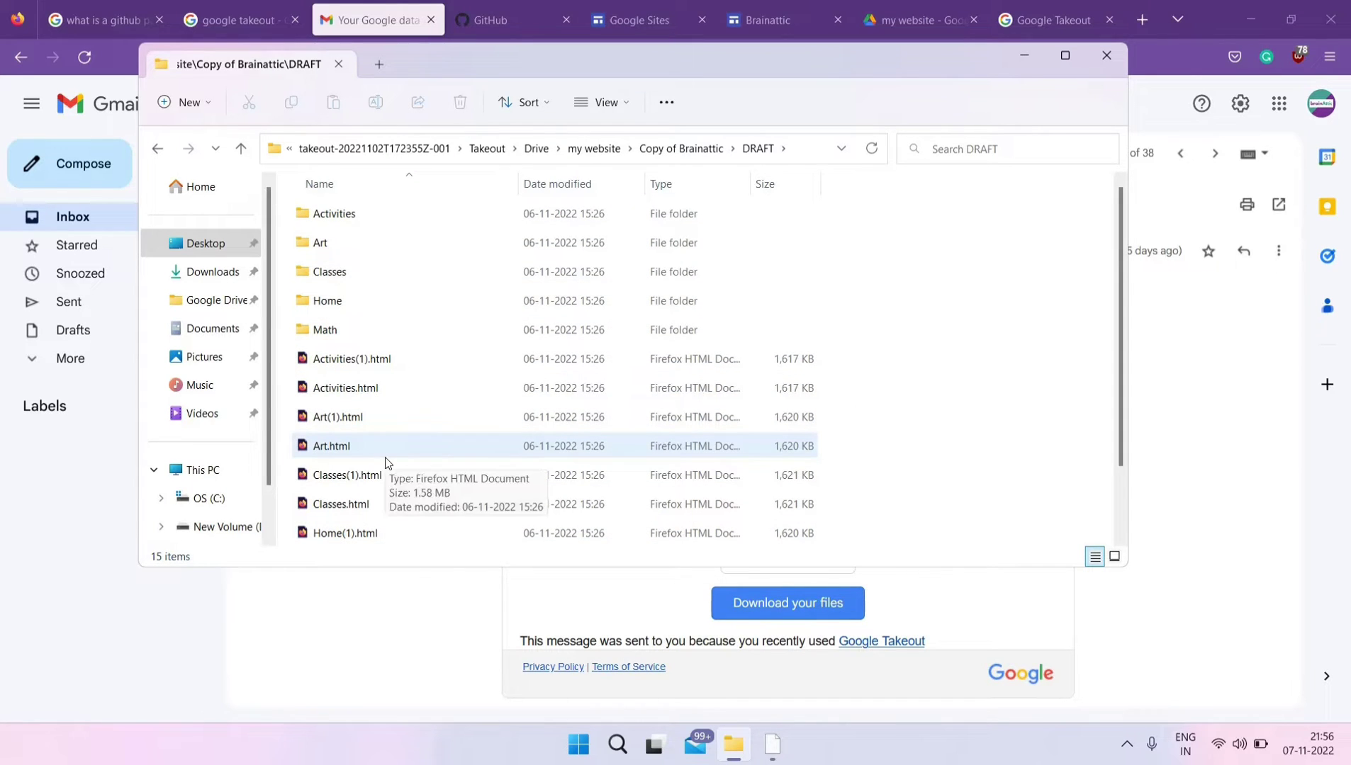
Step: Minimize File Explorer and start a new repository from the GitHub dashboard
click(1027, 59)
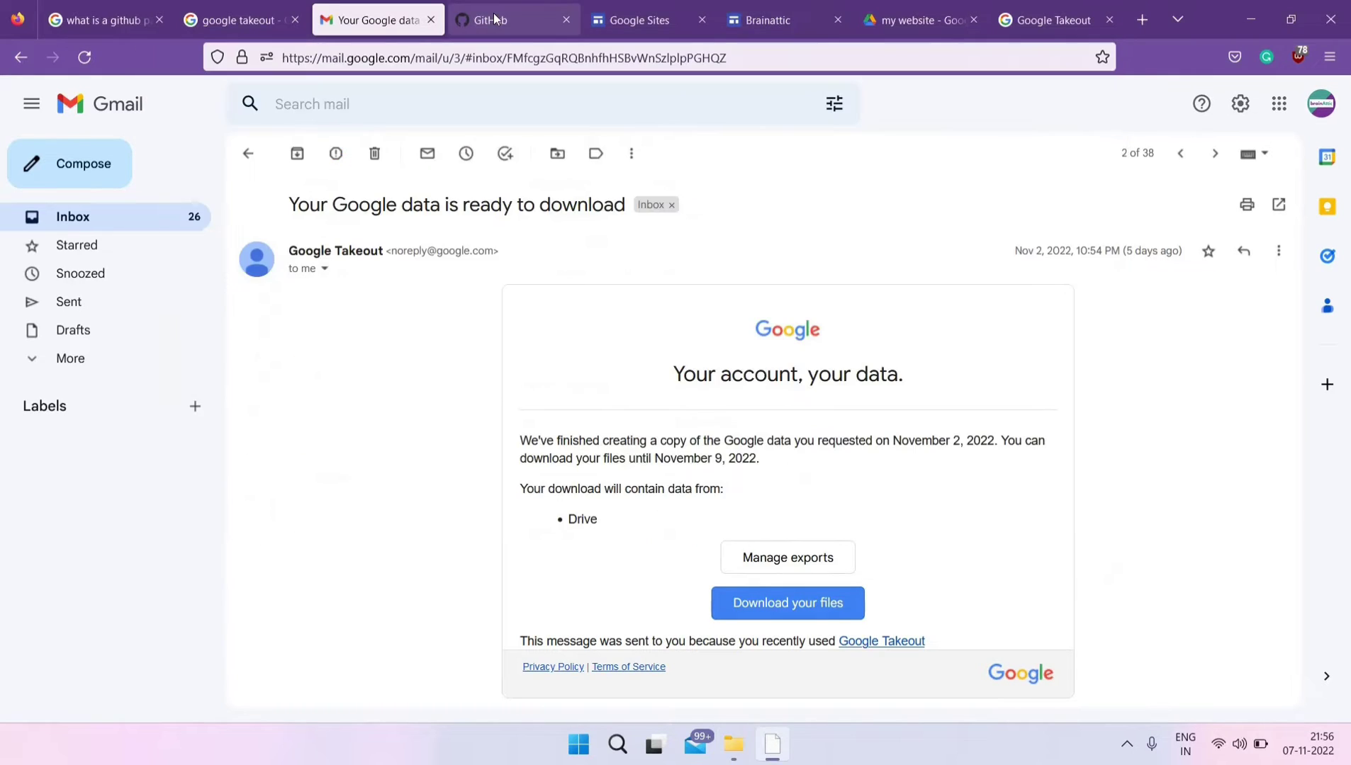
click(499, 20)
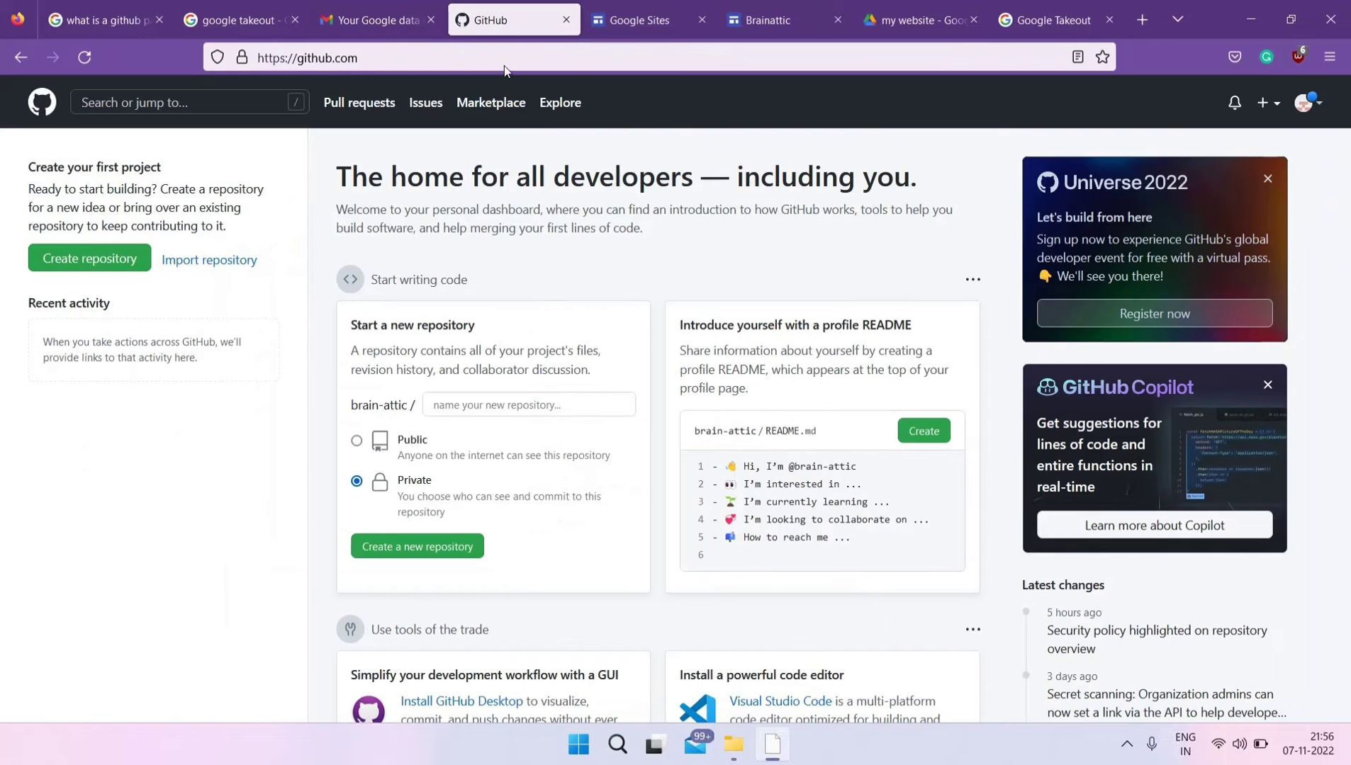
click(1267, 105)
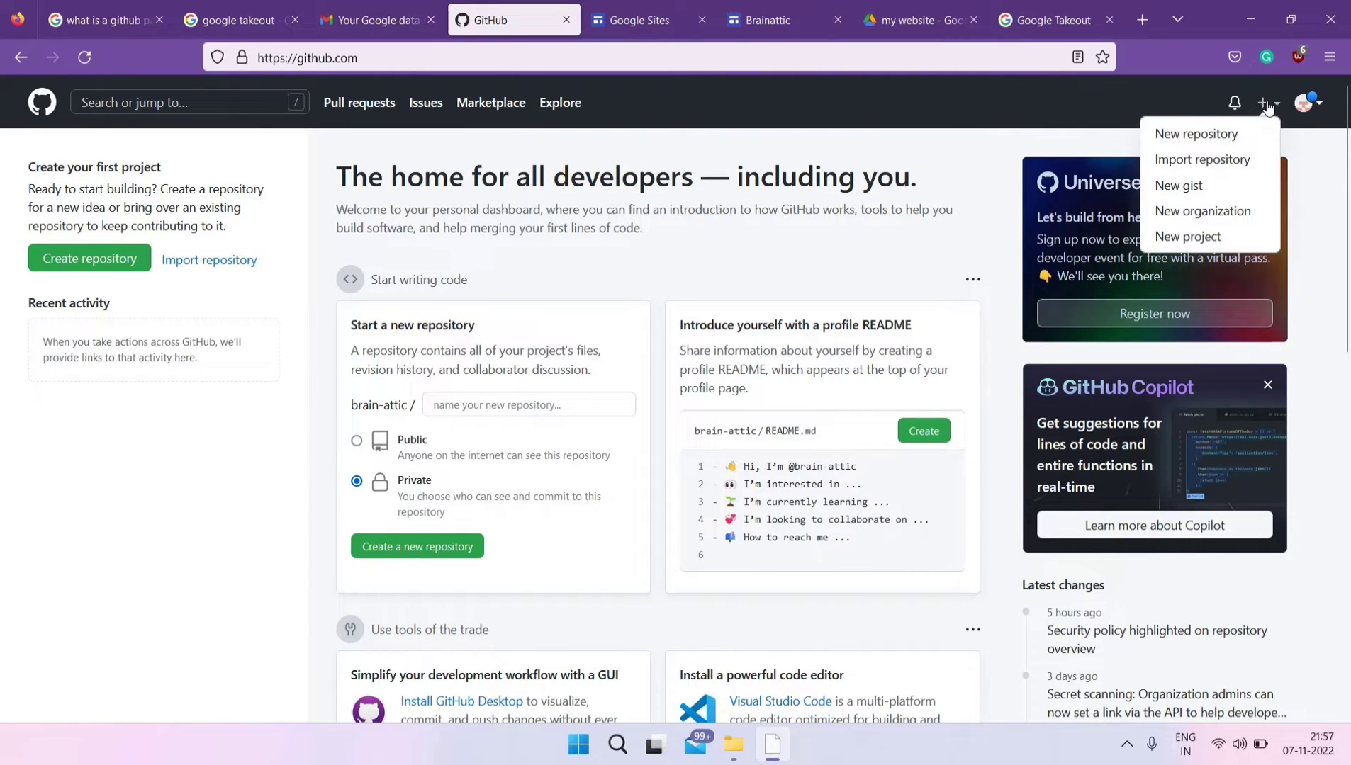
click(1187, 135)
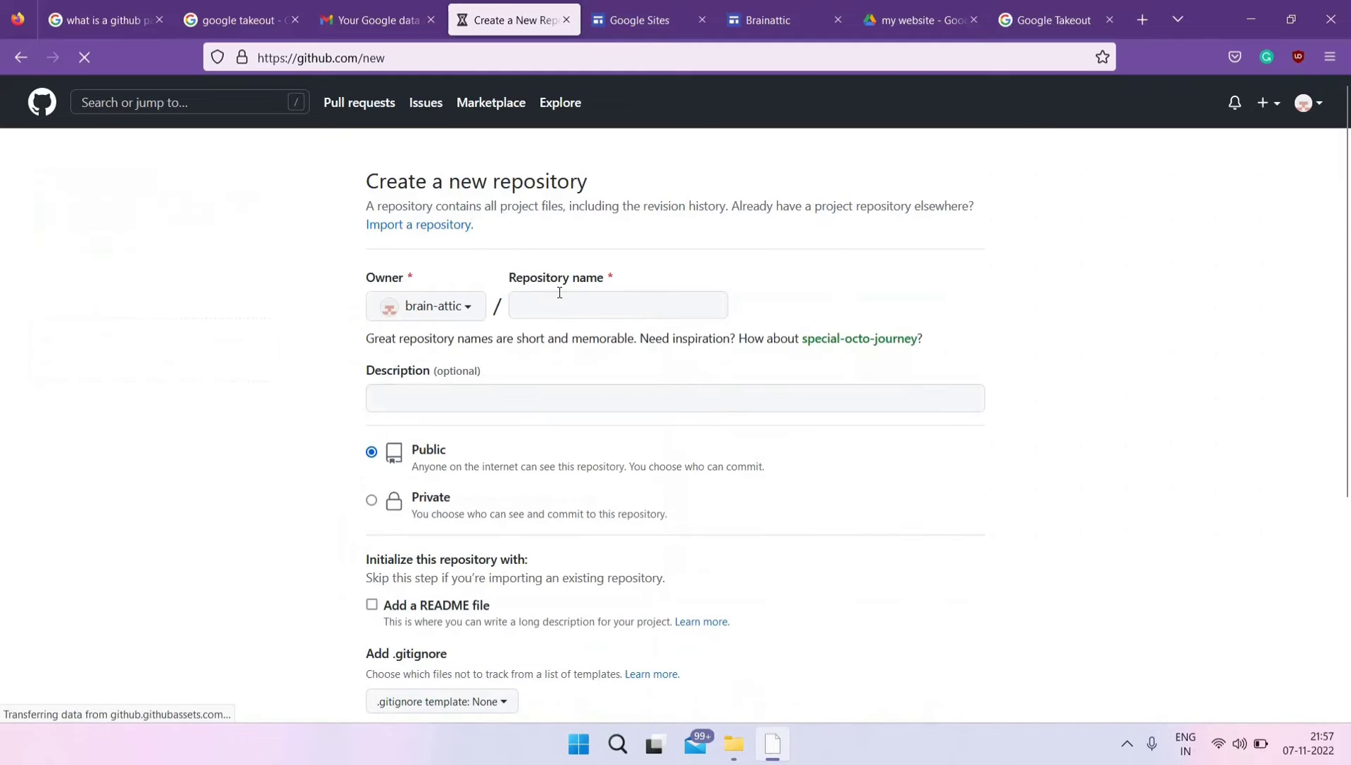
Step: Create public repository 'brain-attic.github.io' with a README file
click(566, 305)
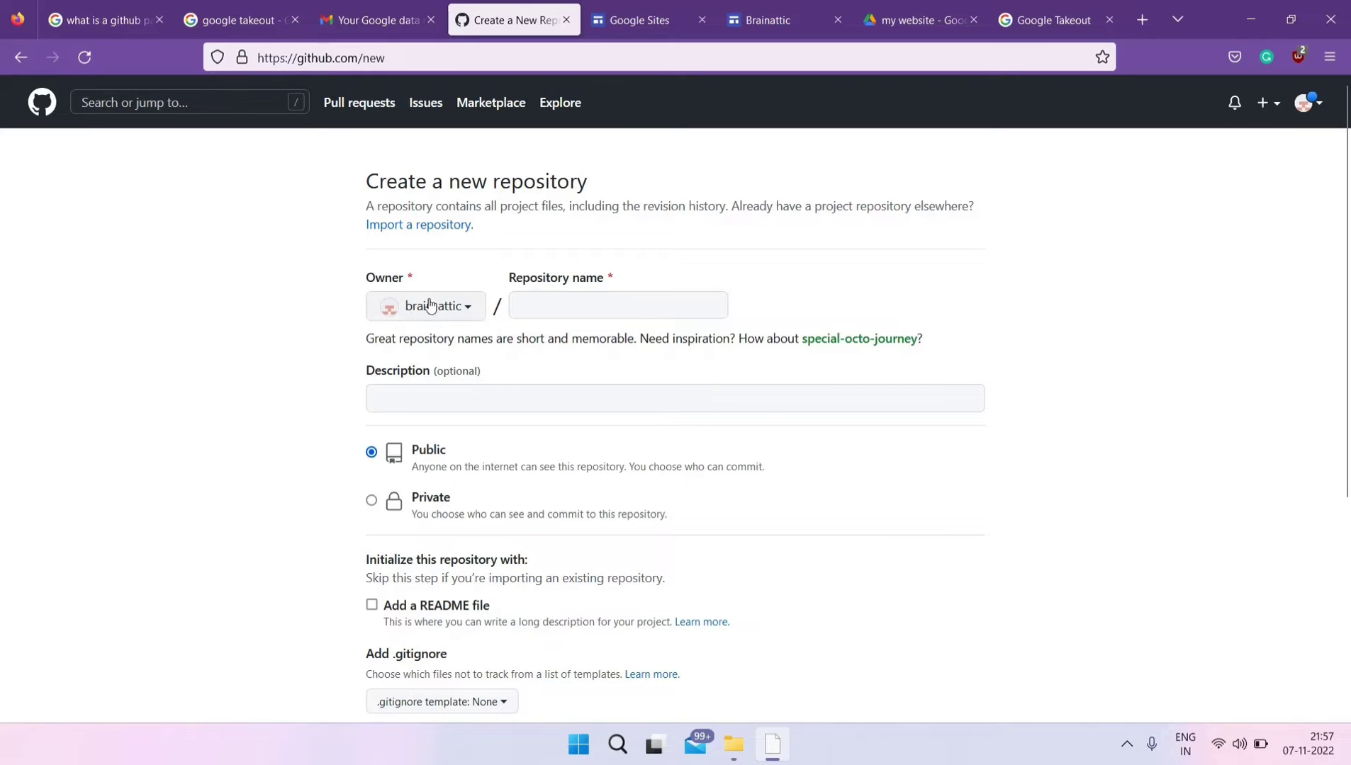
click(560, 309)
text(brain-)
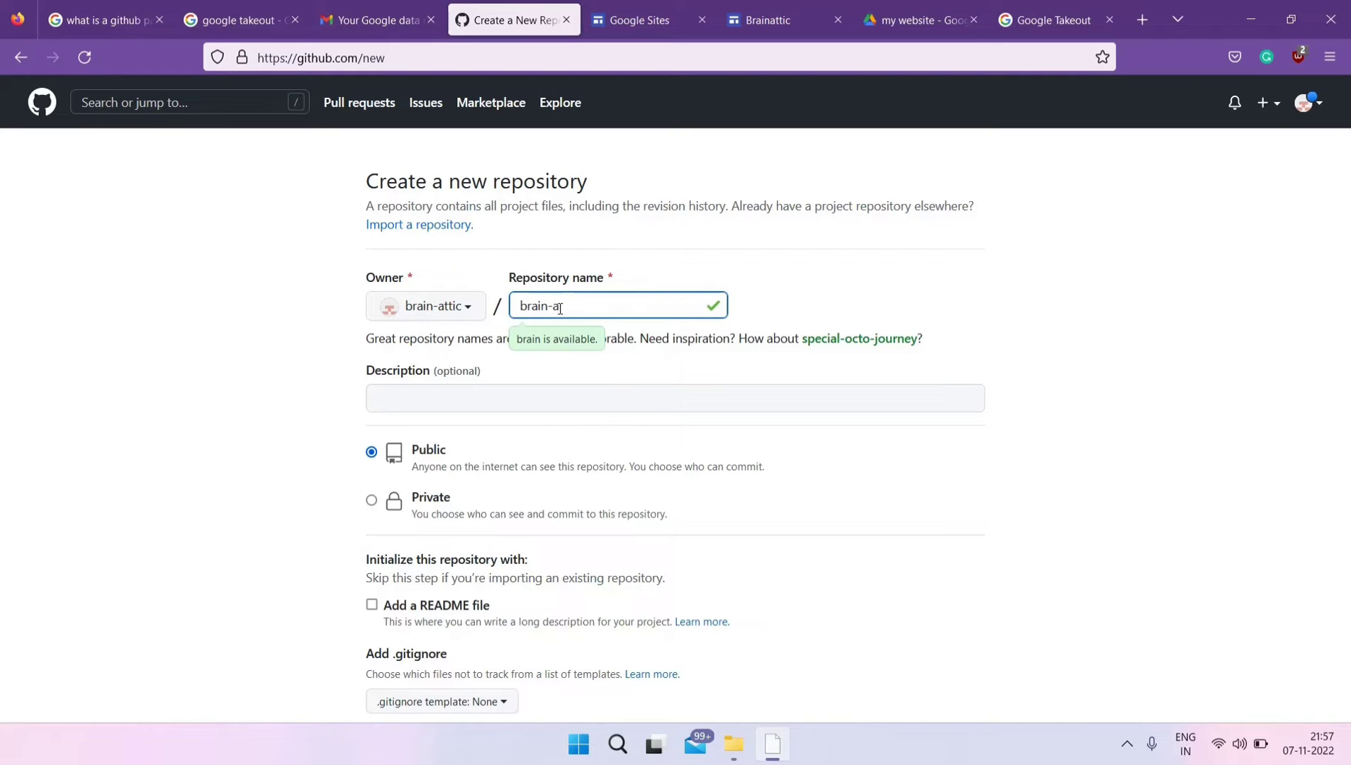
text(attic.githu)
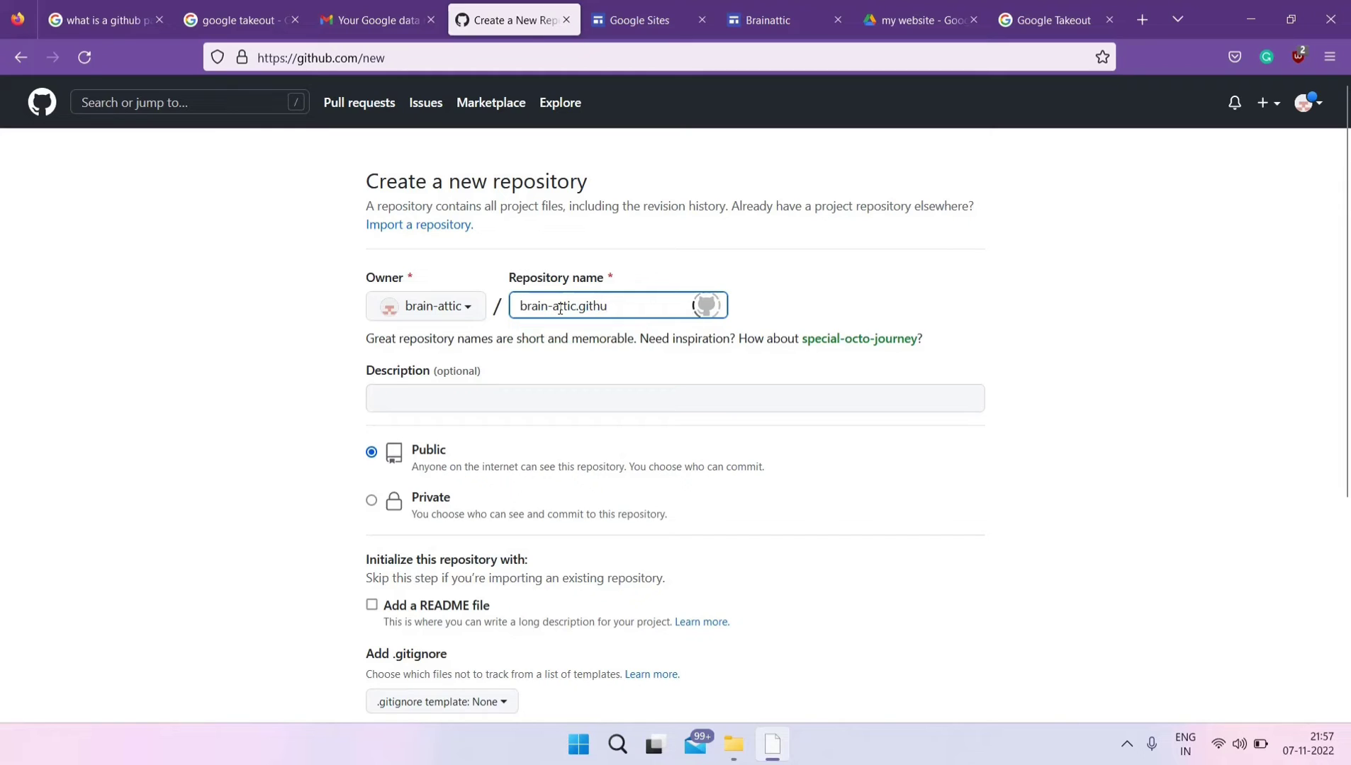
text(b.io)
click(241, 434)
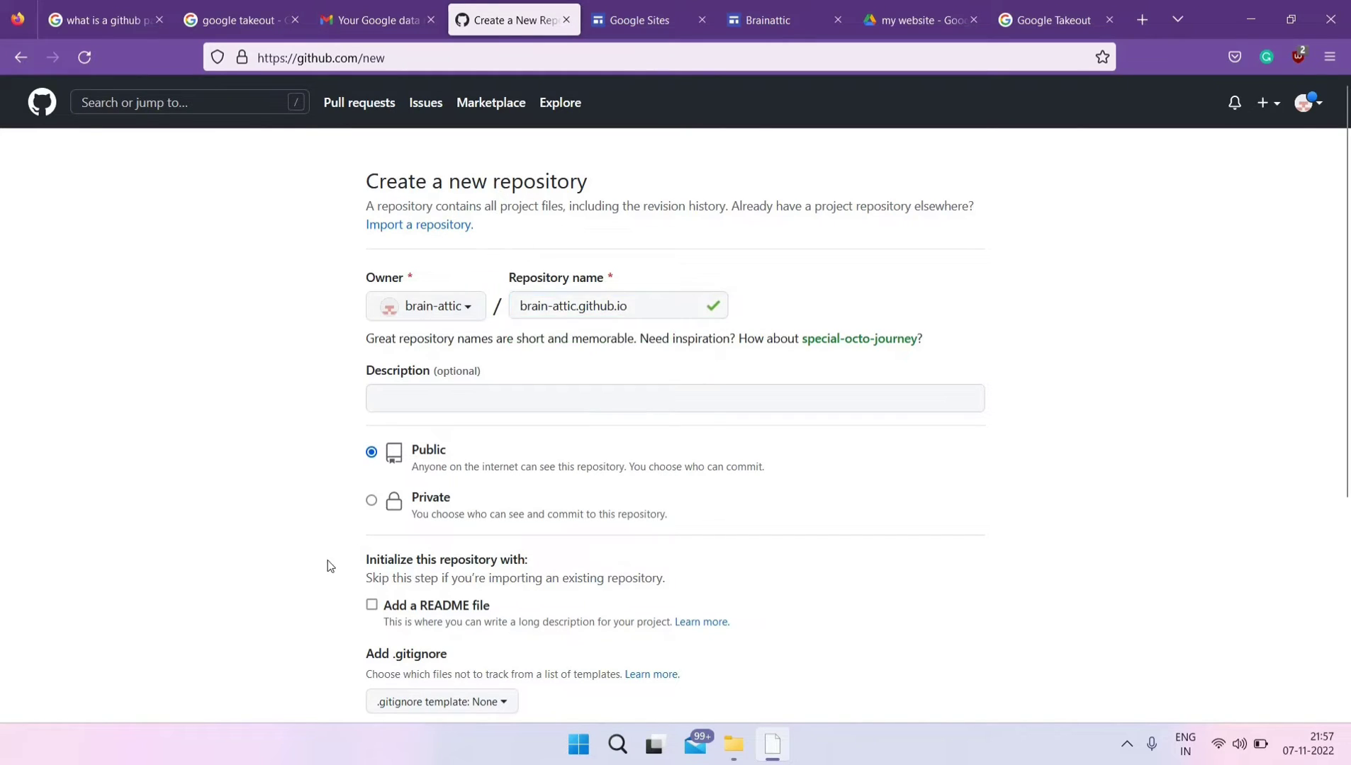
click(371, 605)
scroll(276, 547, down, 5)
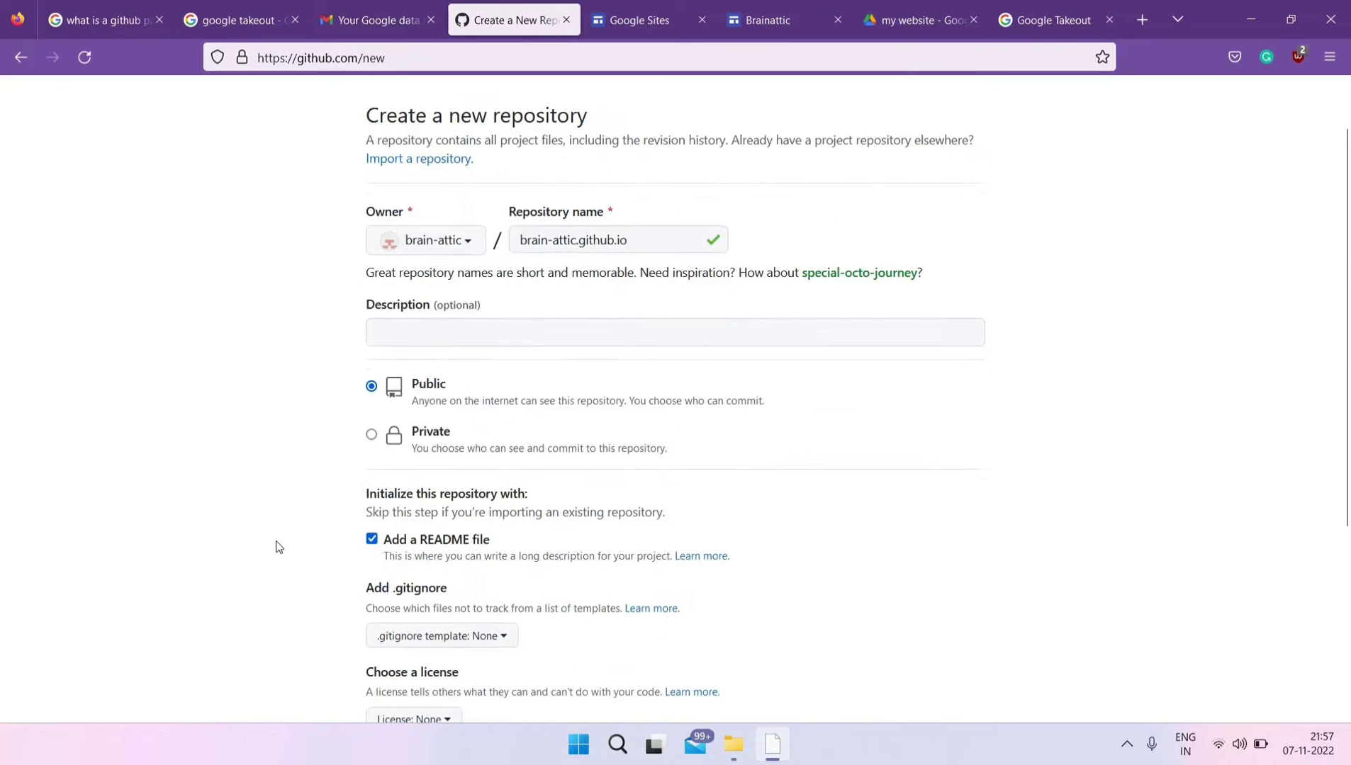
scroll(275, 548, up, 5)
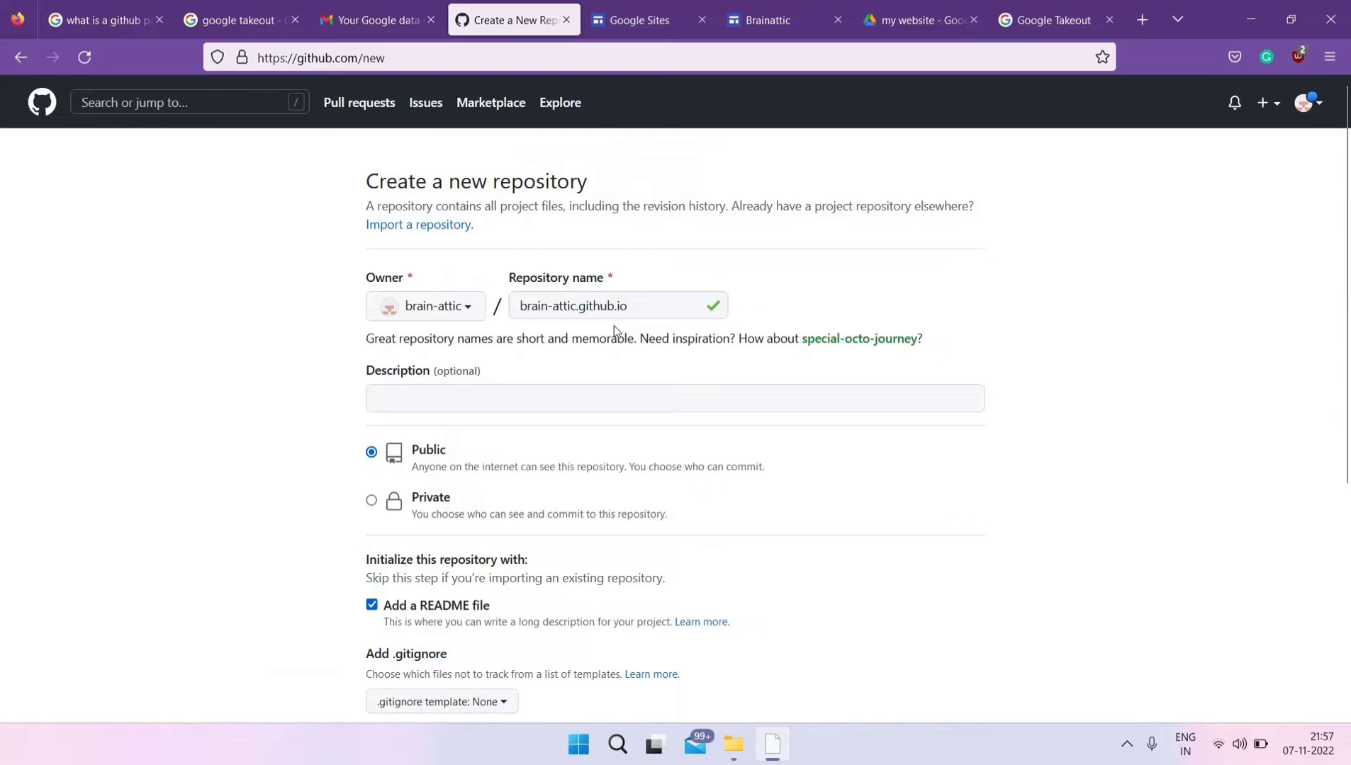
scroll(512, 395, down, 5)
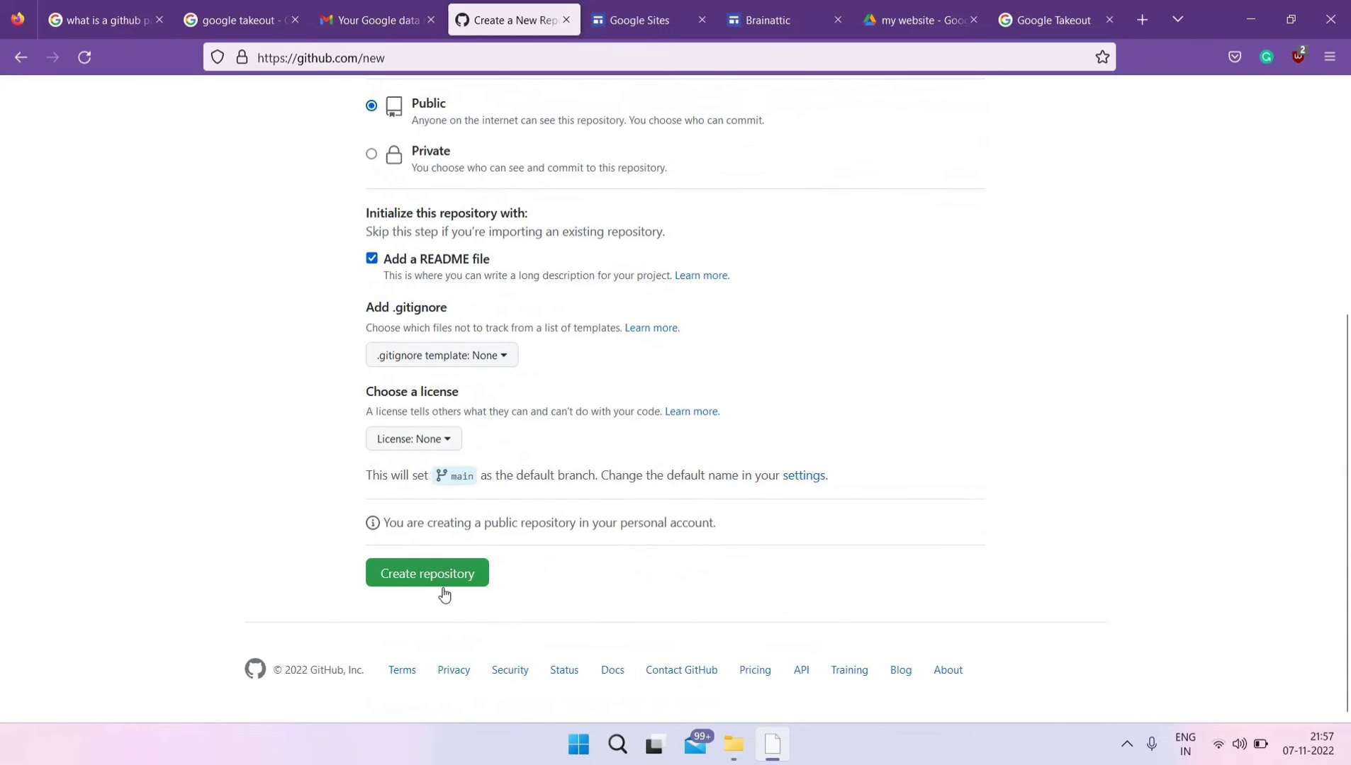
click(439, 576)
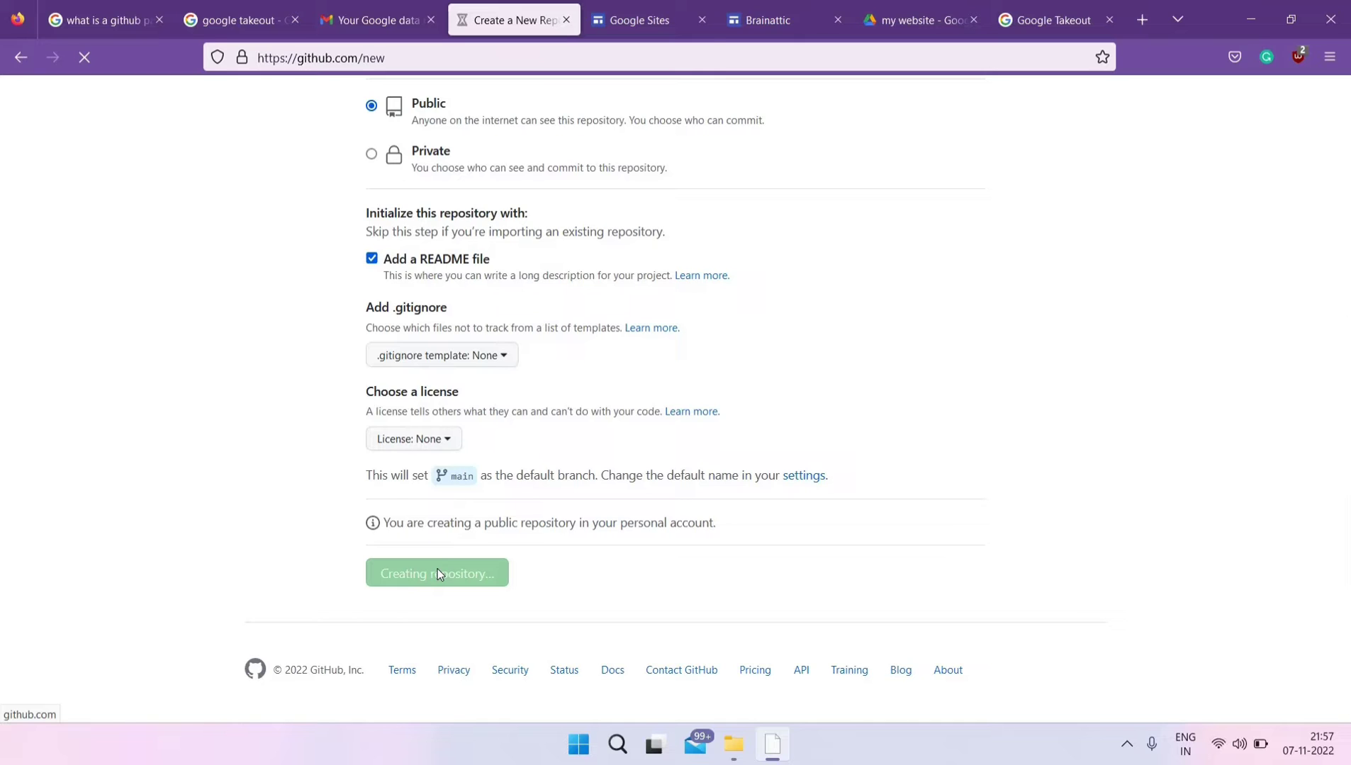
Step: Scroll up to review the new brain-attic.github.io repository and its initial README.md
scroll(400, 500, up, 4)
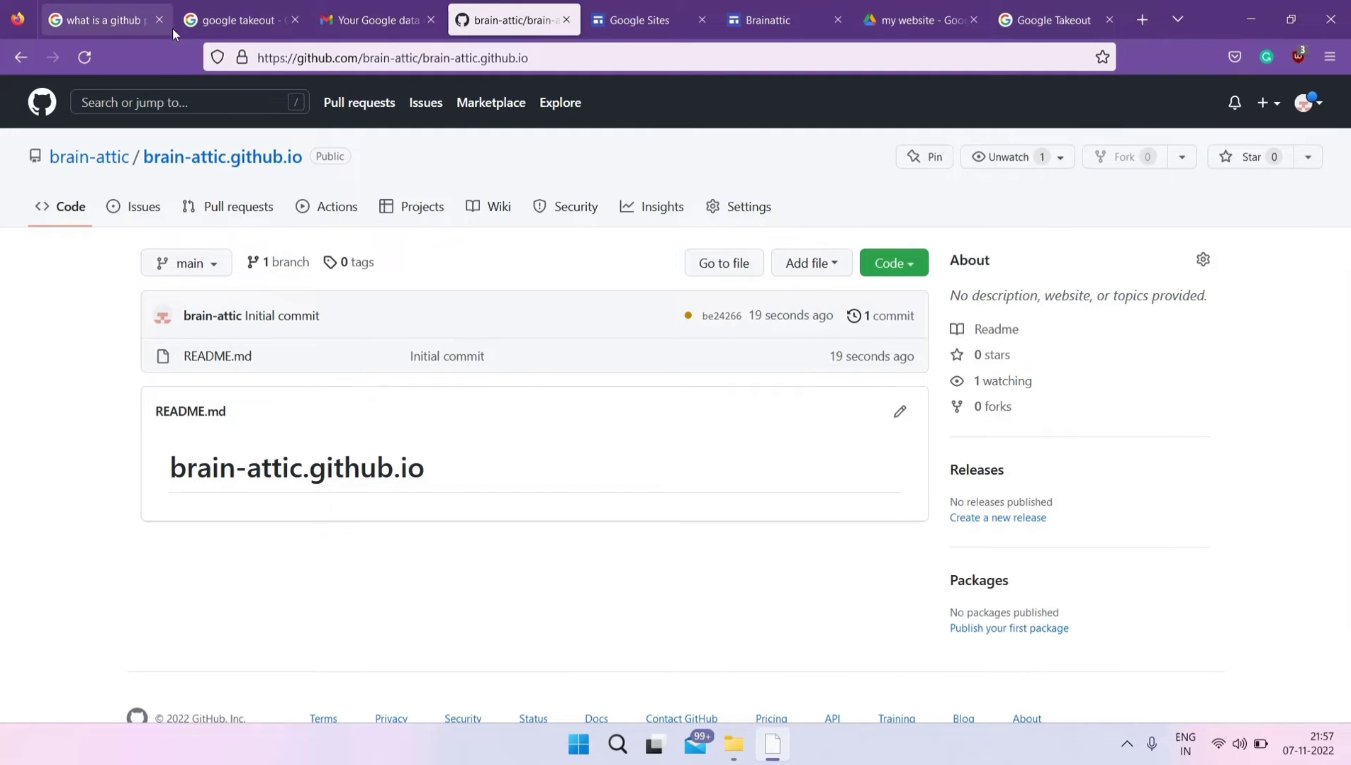
Step: Go to brain-attic.github.io in the Google search results tab
click(238, 21)
click(408, 58)
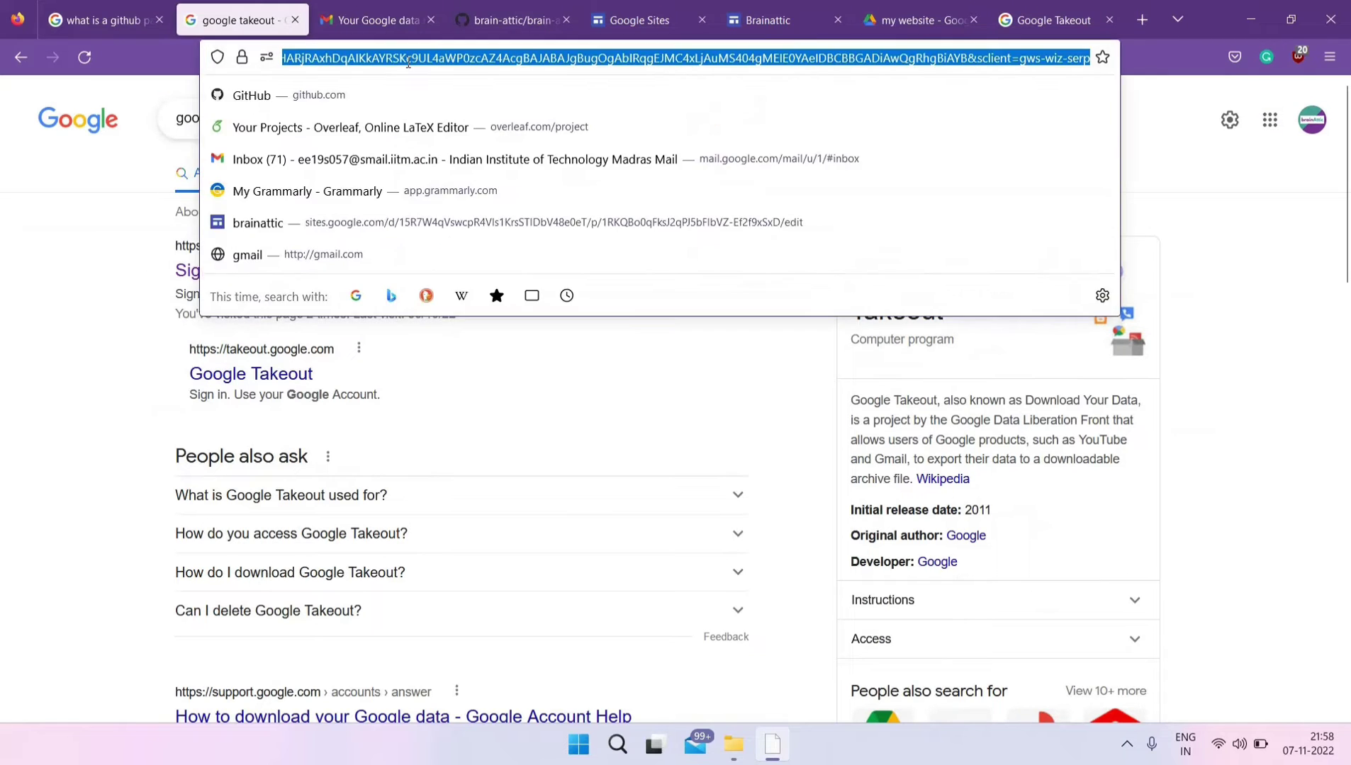
text(gitb)
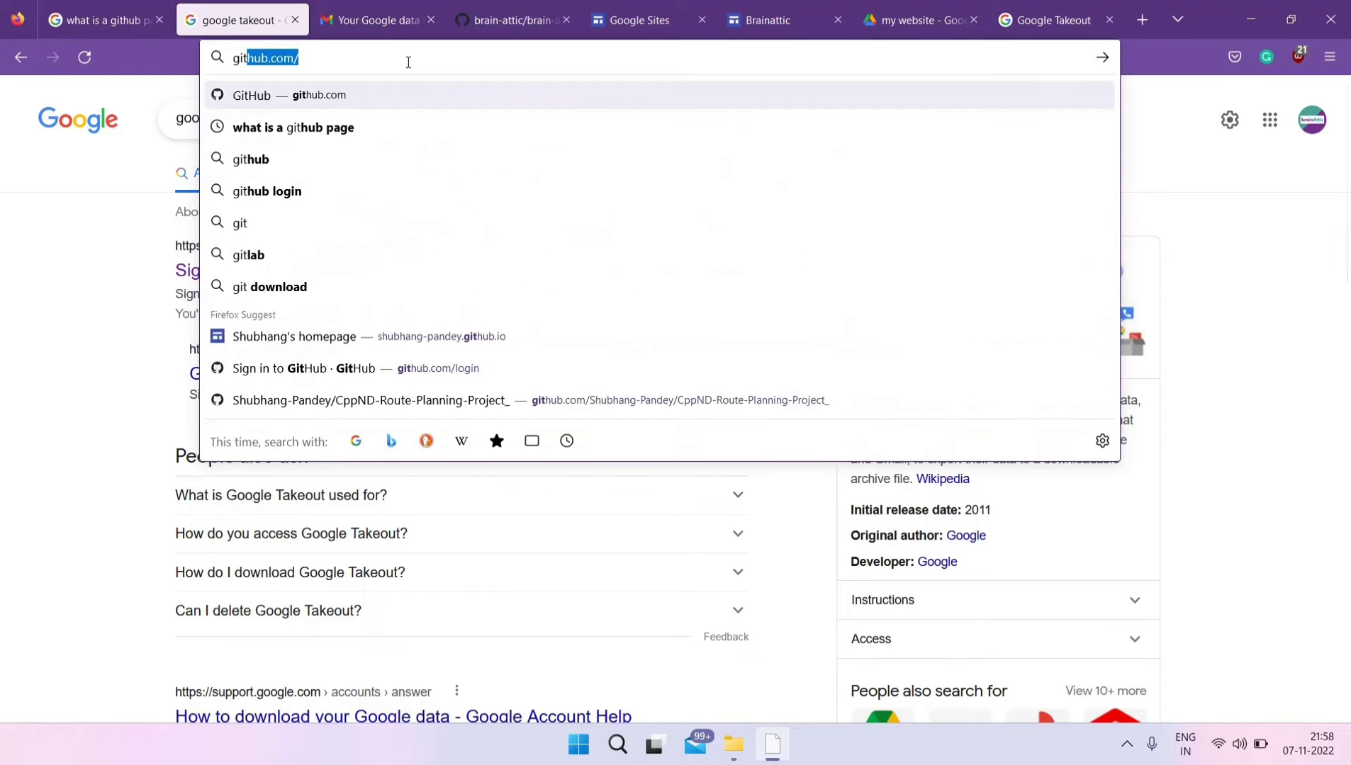
key(BackSpace)
key(BackSpace)
key(BackSpace)
key(BackSpace)
text(brain-att)
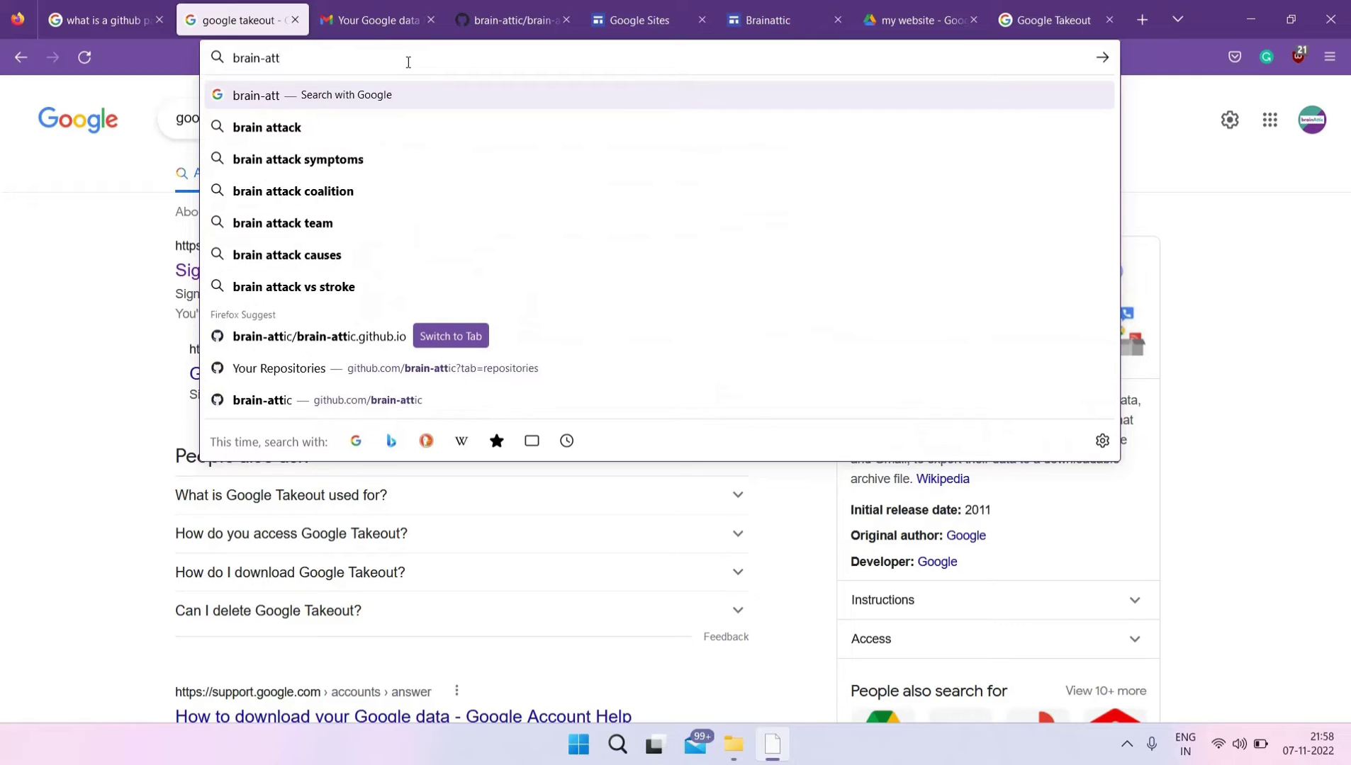
text(ic.git)
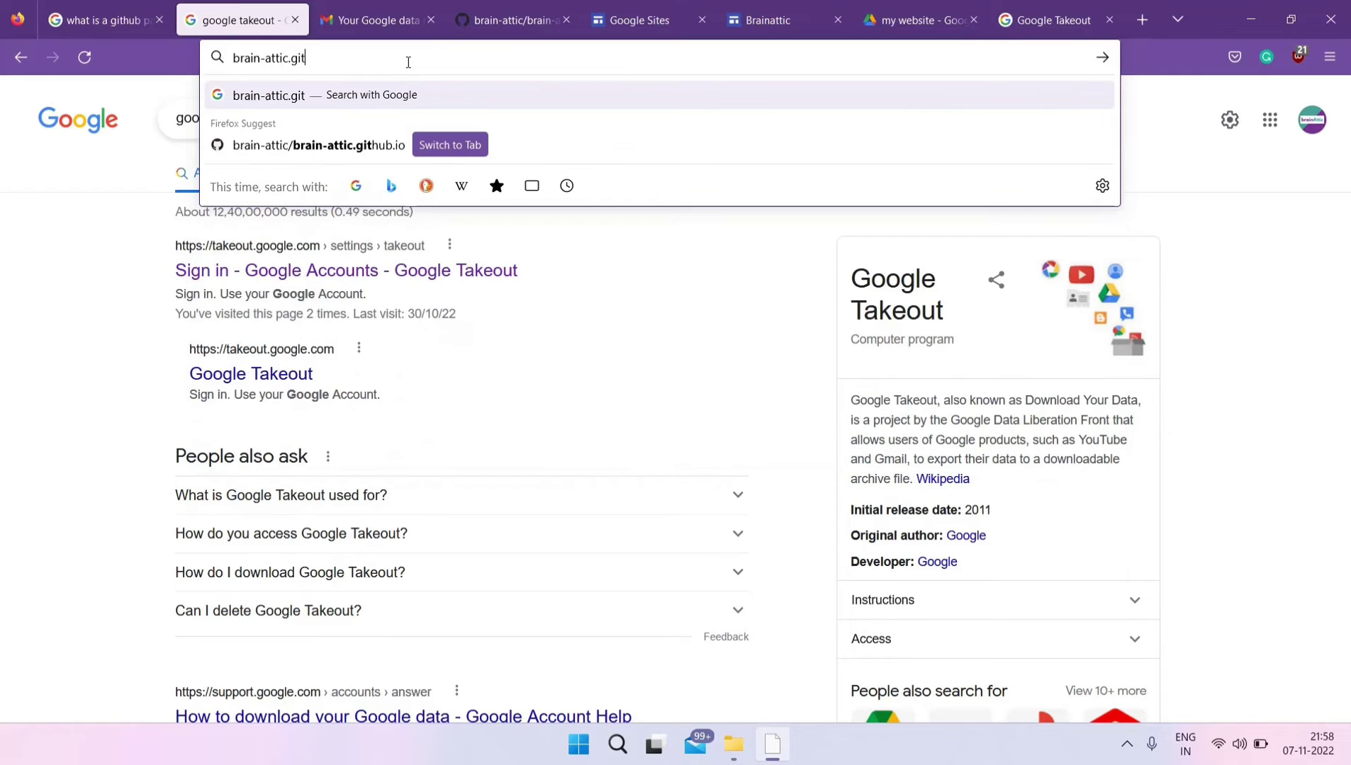
text(hub.io4)
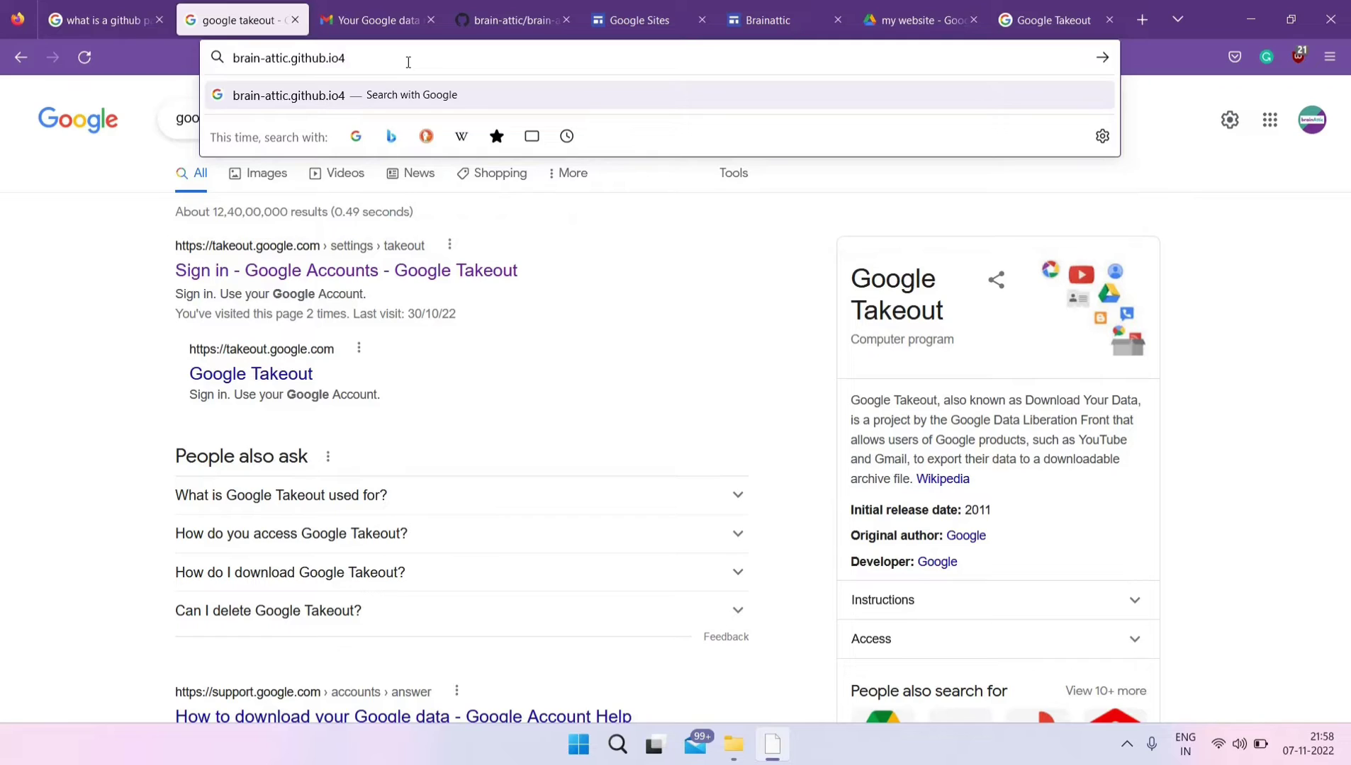
key(BackSpace)
key(Return)
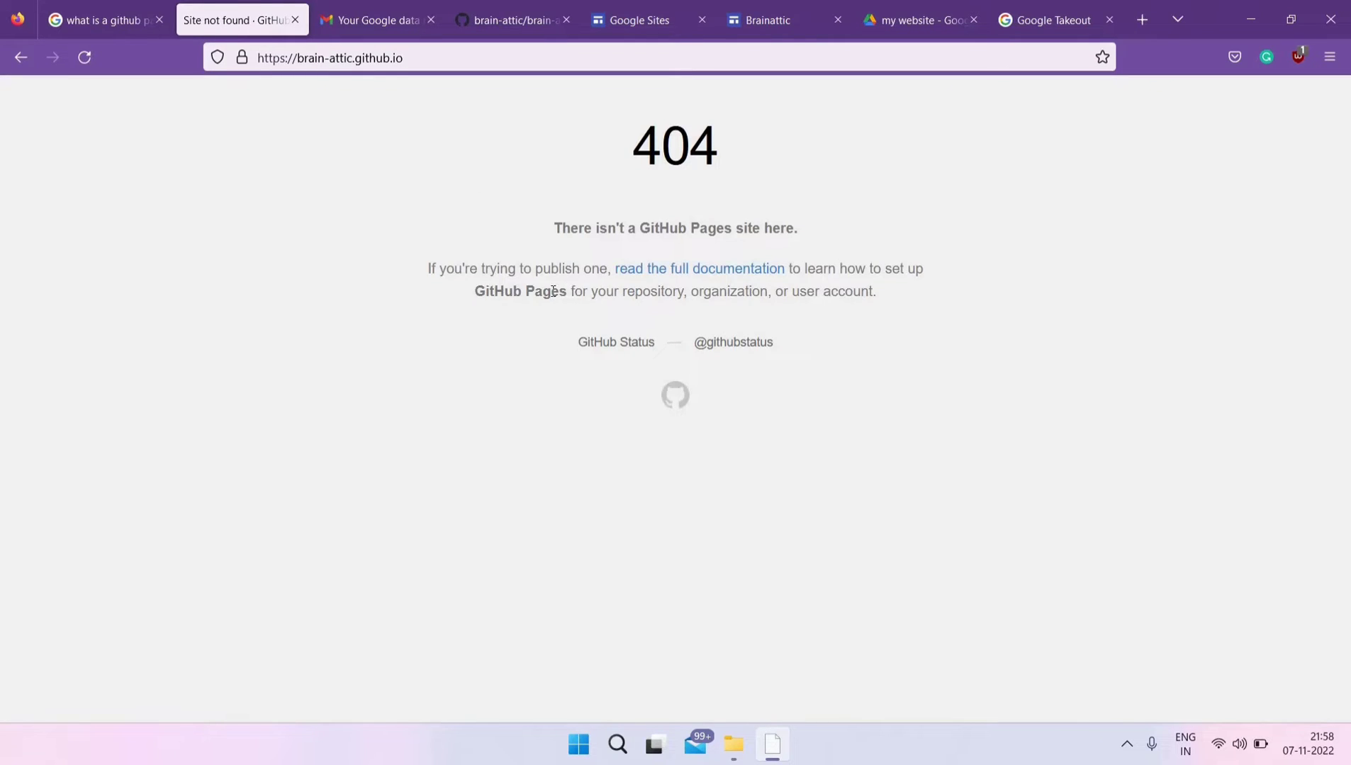
Step: Reload brain-attic.github.io to confirm it shows the GitHub Pages 404 page
click(427, 61)
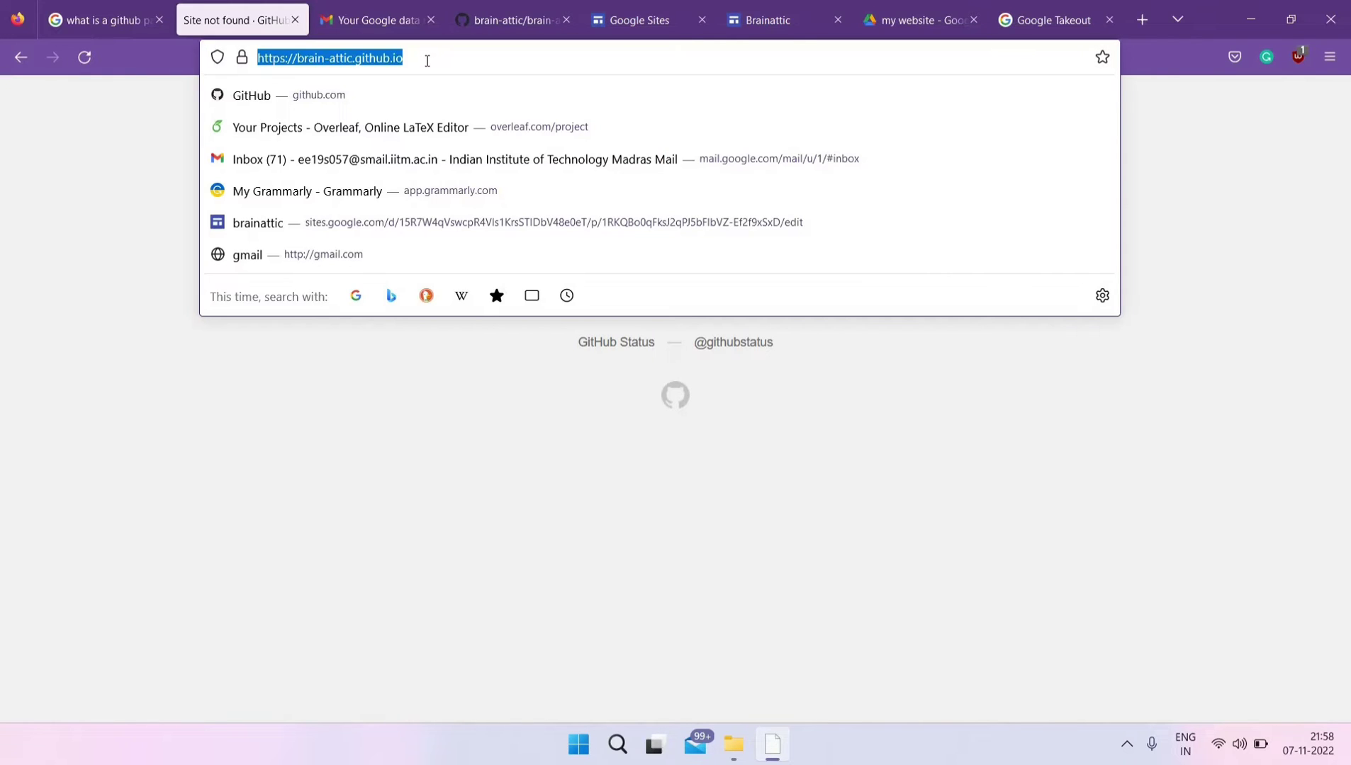
key(Return)
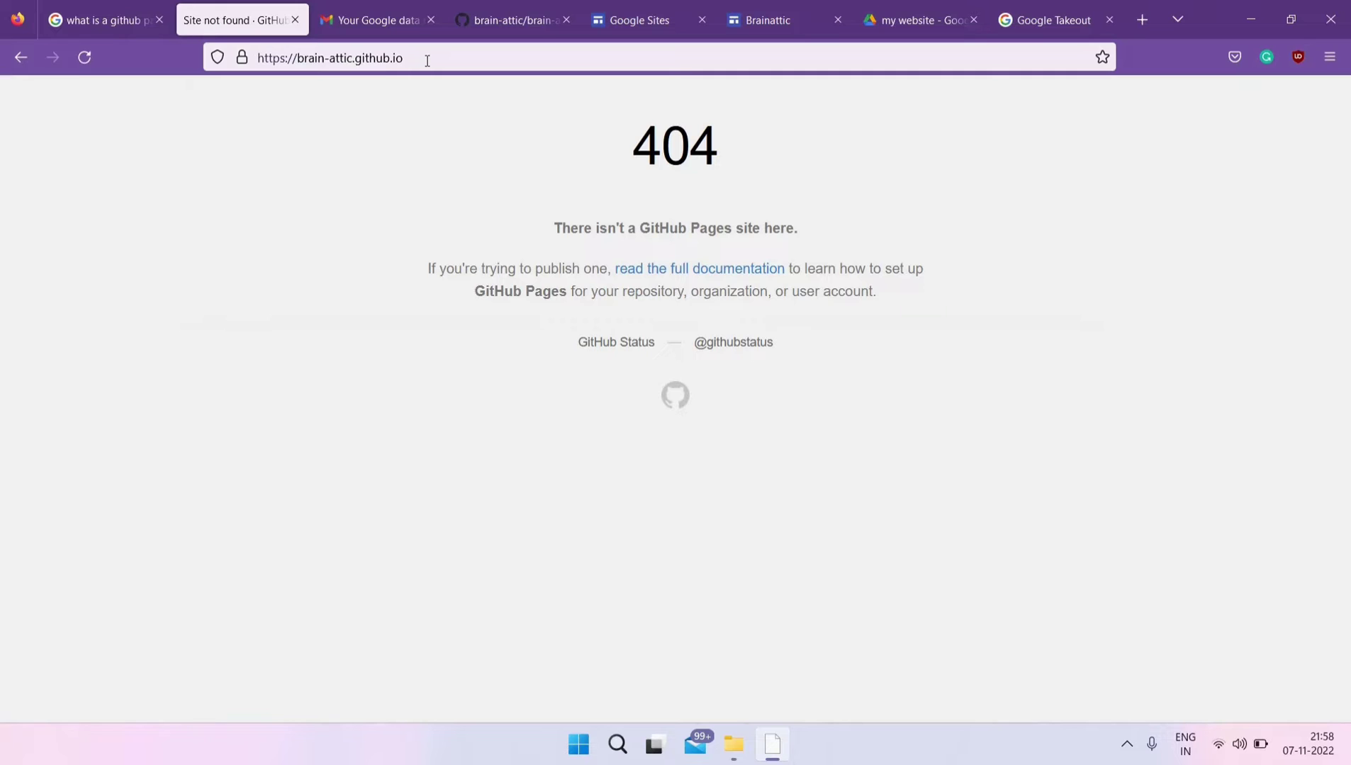
click(427, 60)
click(427, 61)
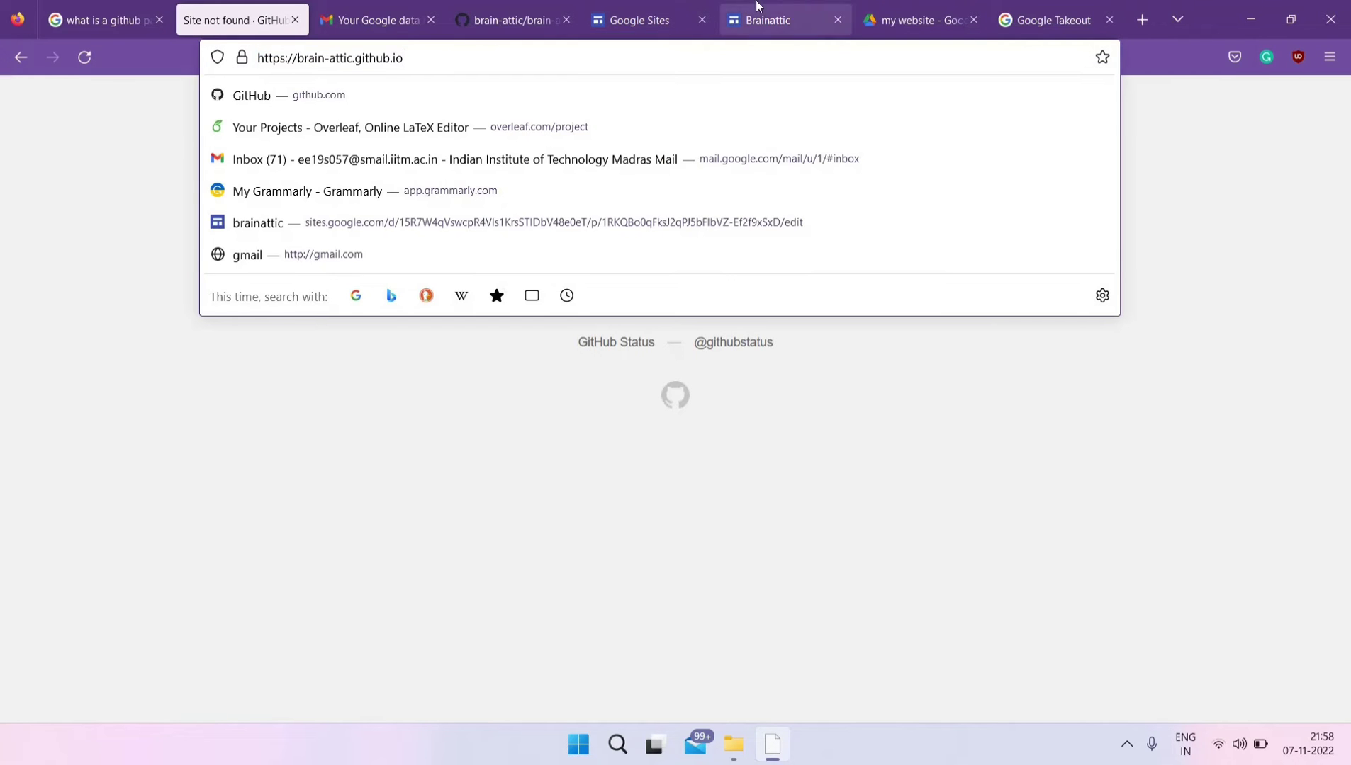
Step: Go back to the brain-attic.github.io repository and choose Add file > Upload files
click(523, 19)
scroll(458, 380, down, 1)
scroll(458, 379, up, 1)
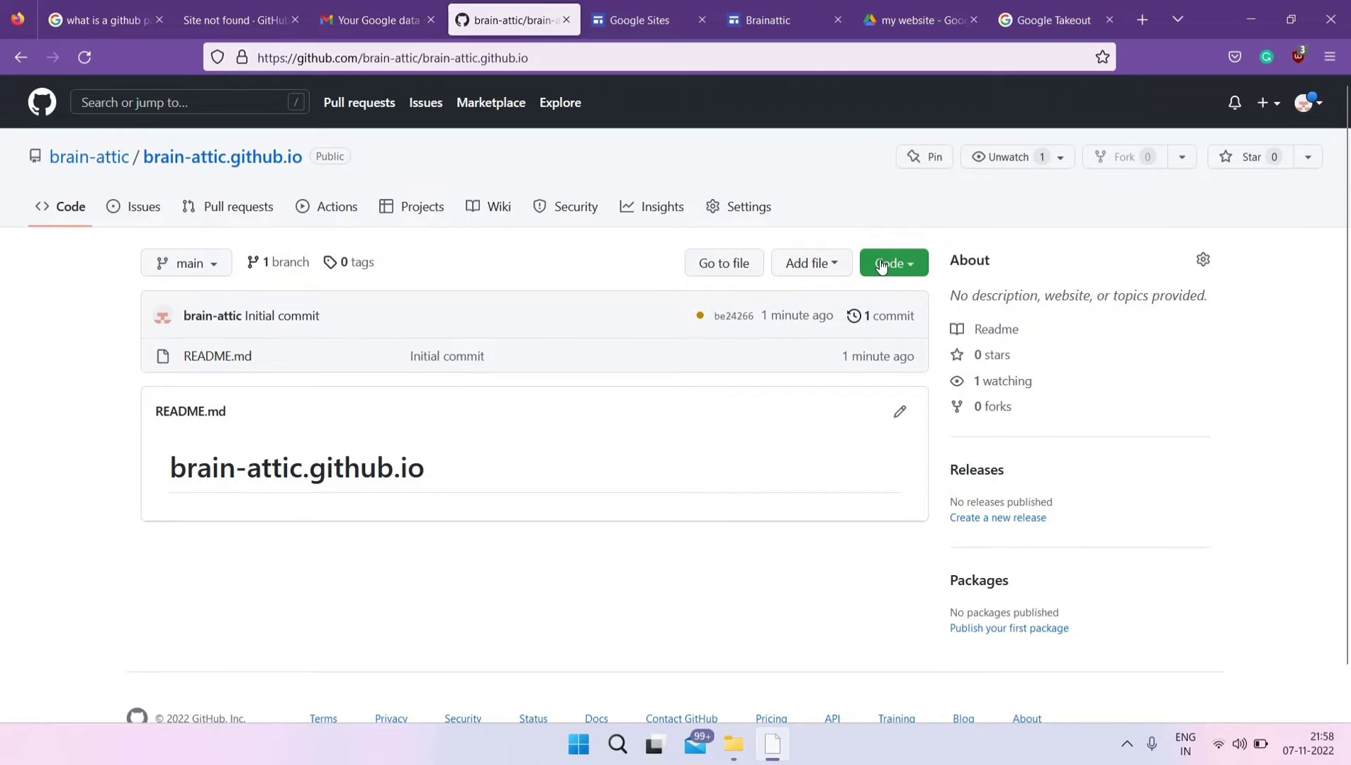
click(802, 275)
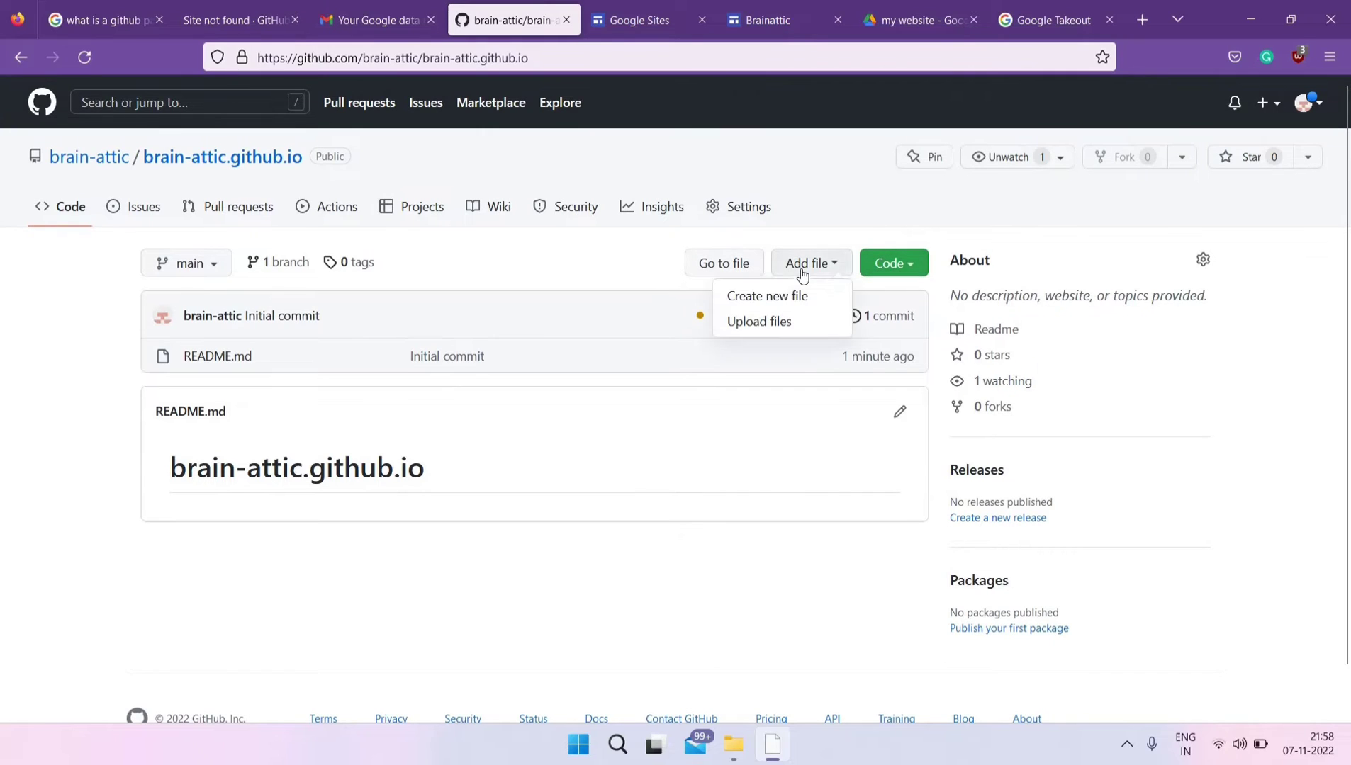
click(769, 328)
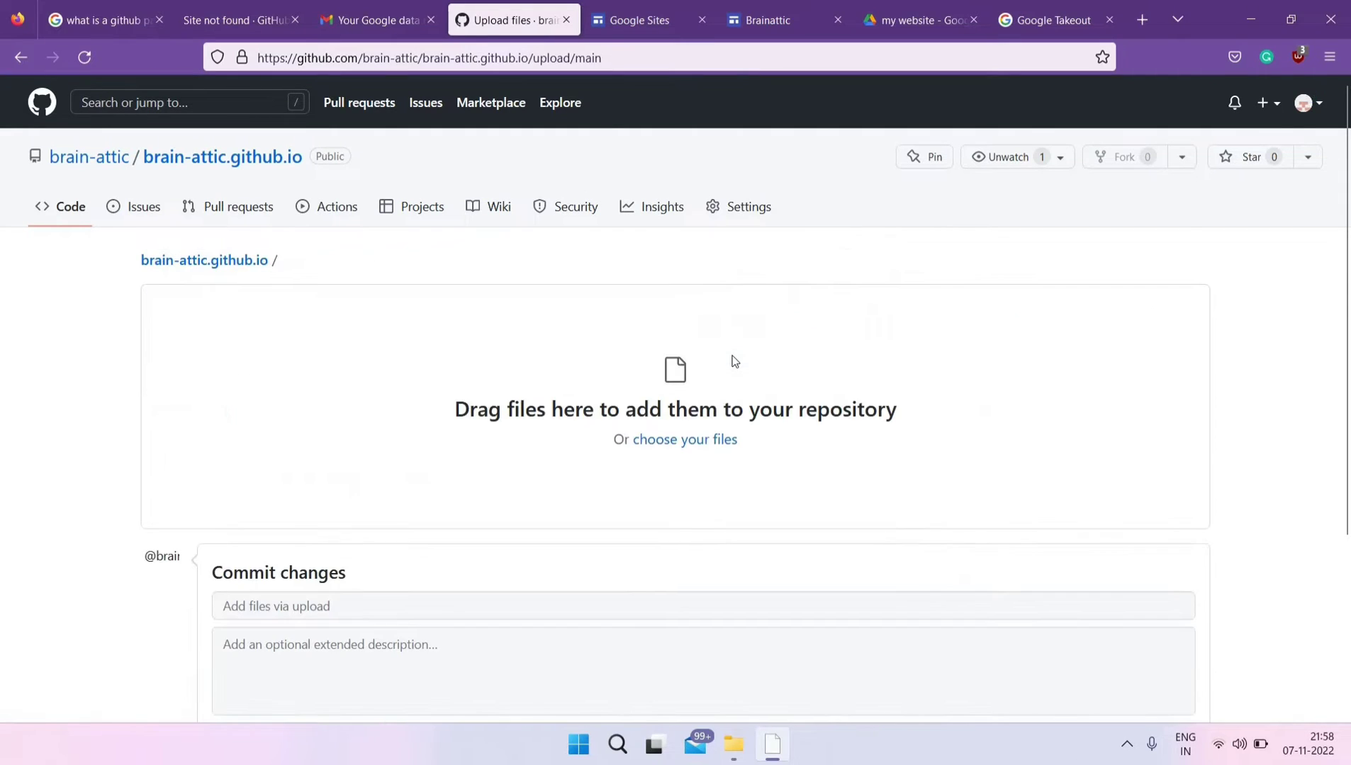
Step: Select all 15 items in the DRAFT folder and drop them onto GitHub's upload area
click(736, 756)
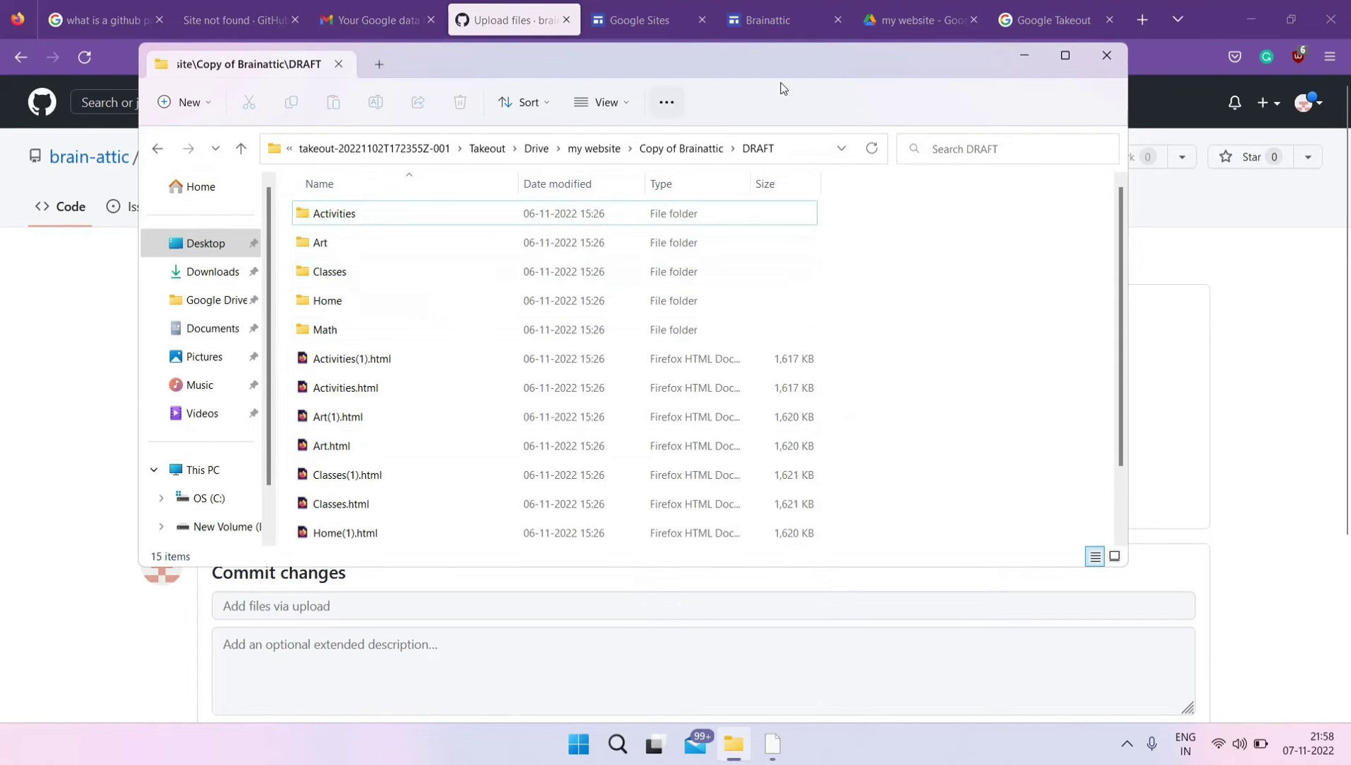
drag(738, 66, 1097, 114)
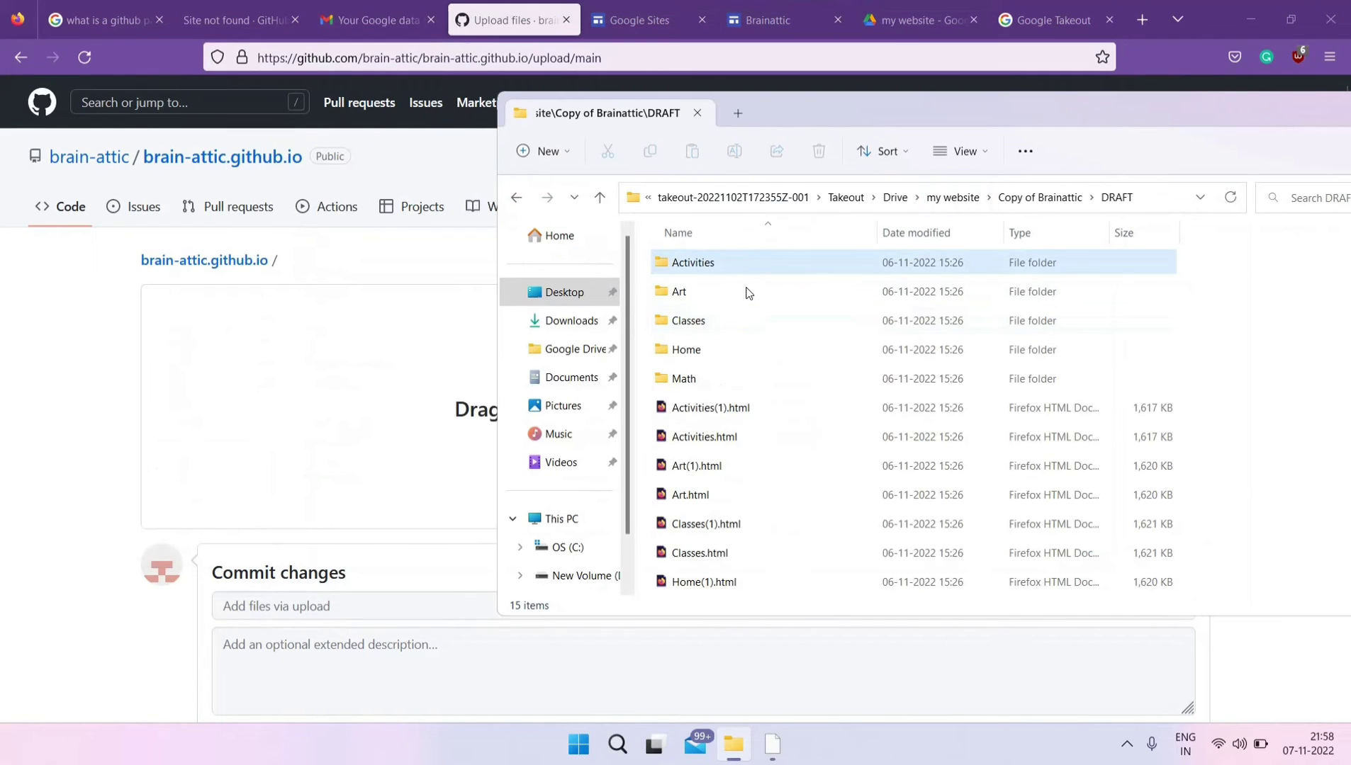
click(755, 266)
key(ctrl+a)
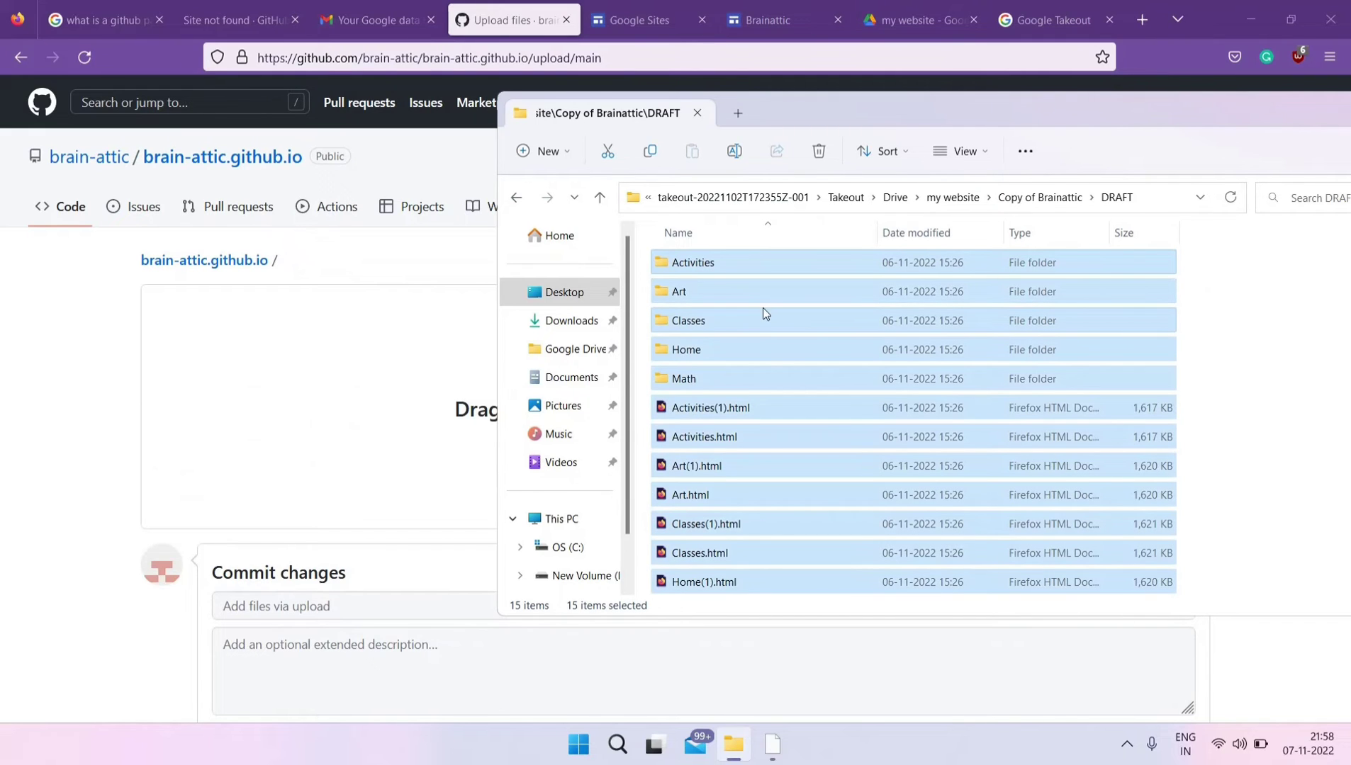
drag(764, 307, 284, 421)
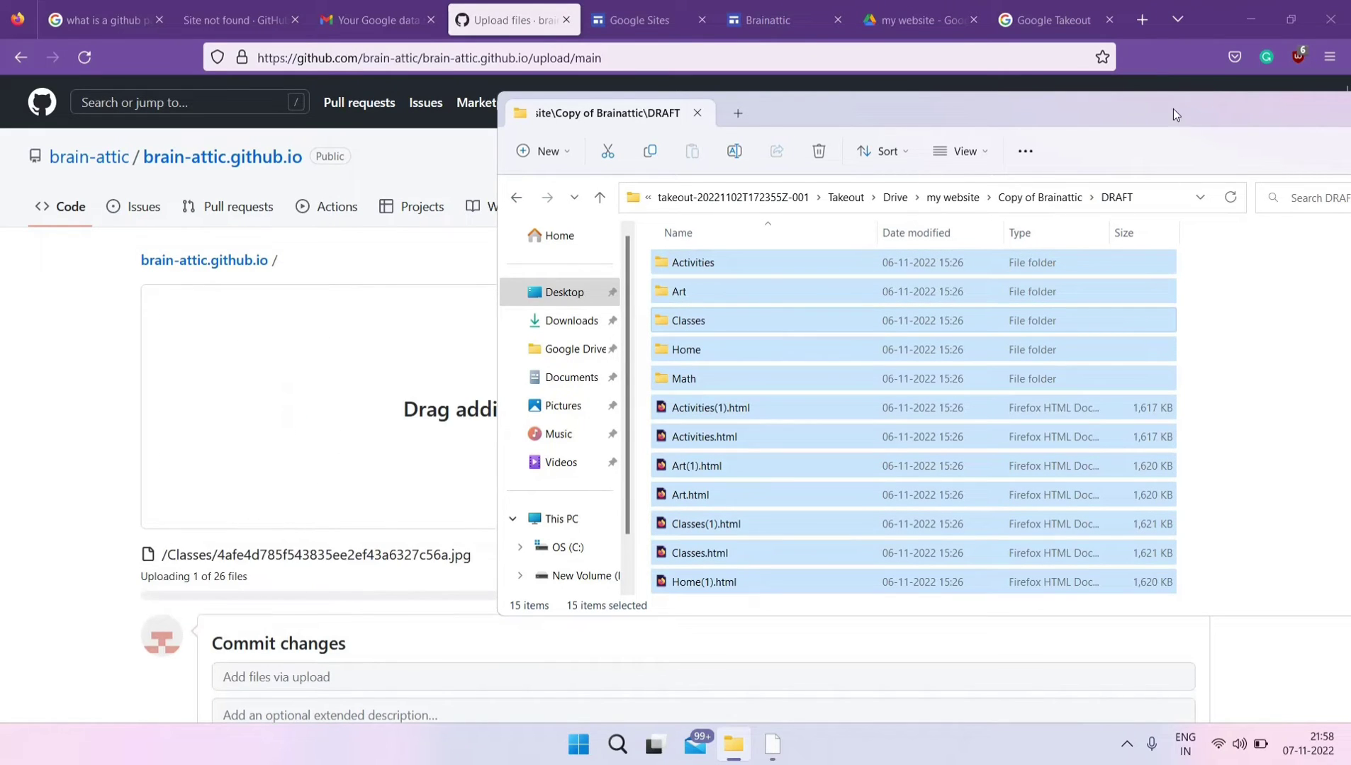
drag(1169, 109, 902, 114)
click(1115, 113)
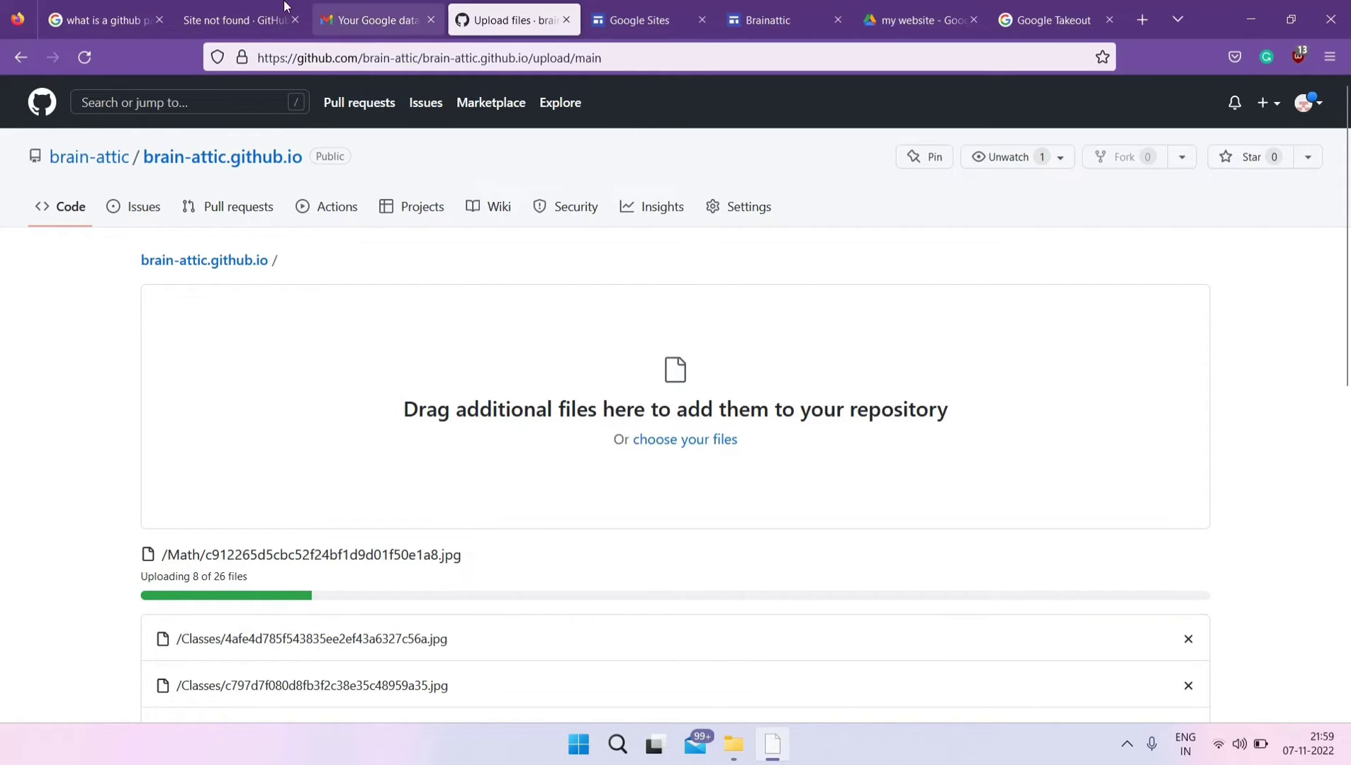
Step: Reload brain-attic.github.io, check upload progress, and view the title-only live site
click(262, 23)
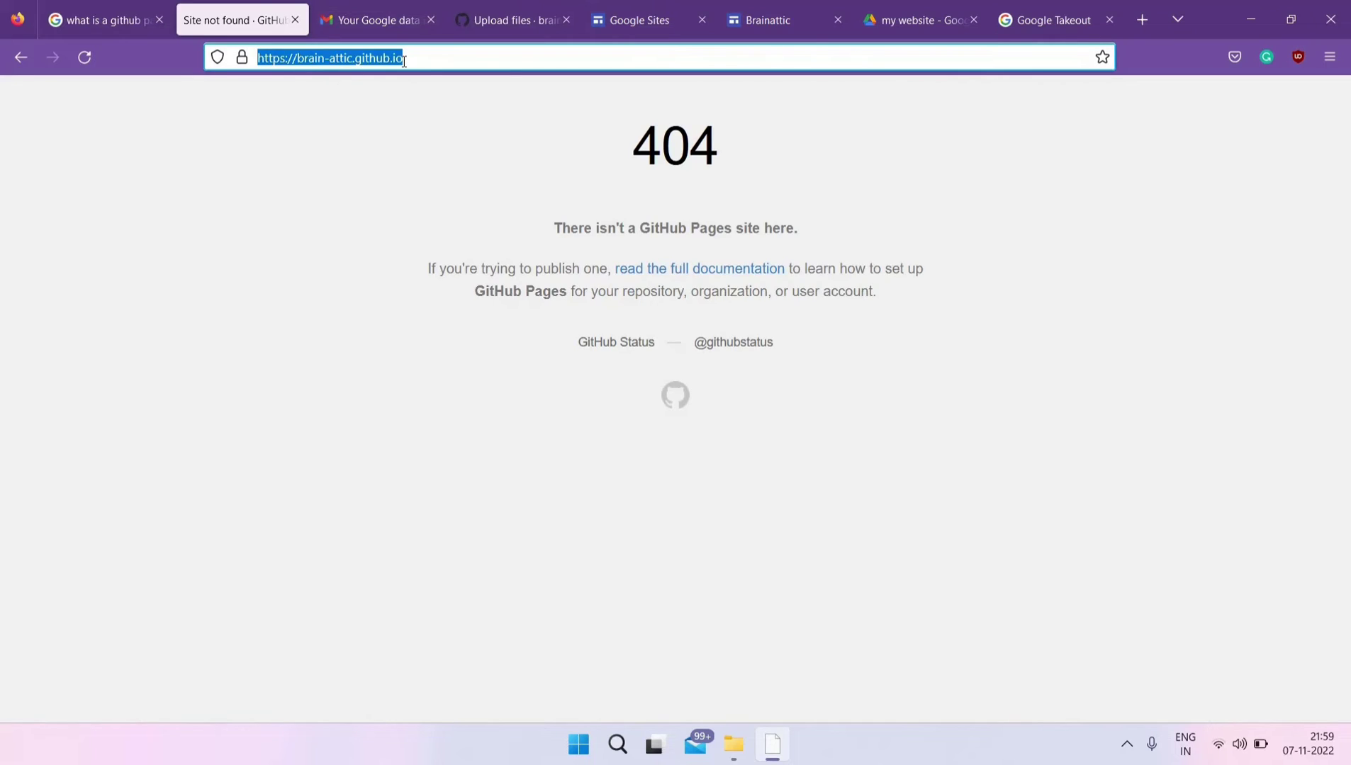
key(Return)
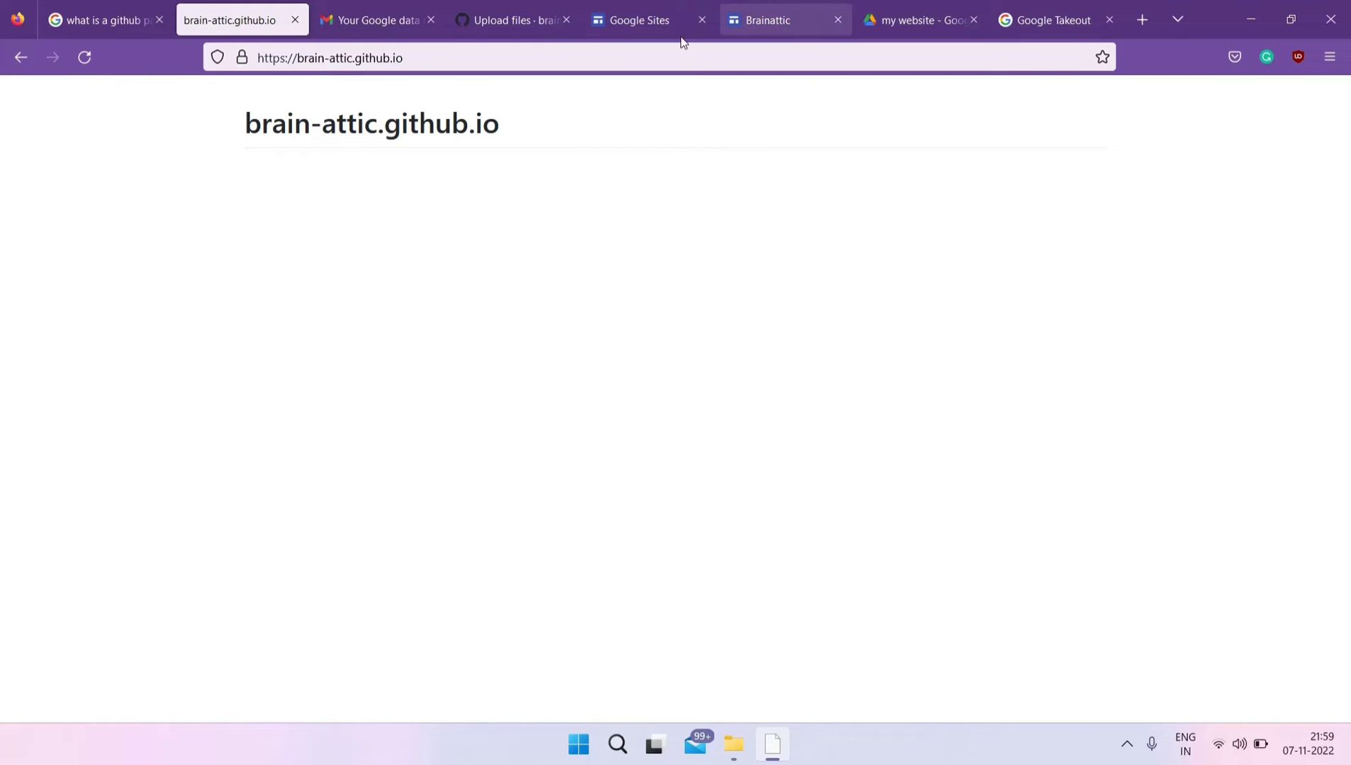
click(460, 24)
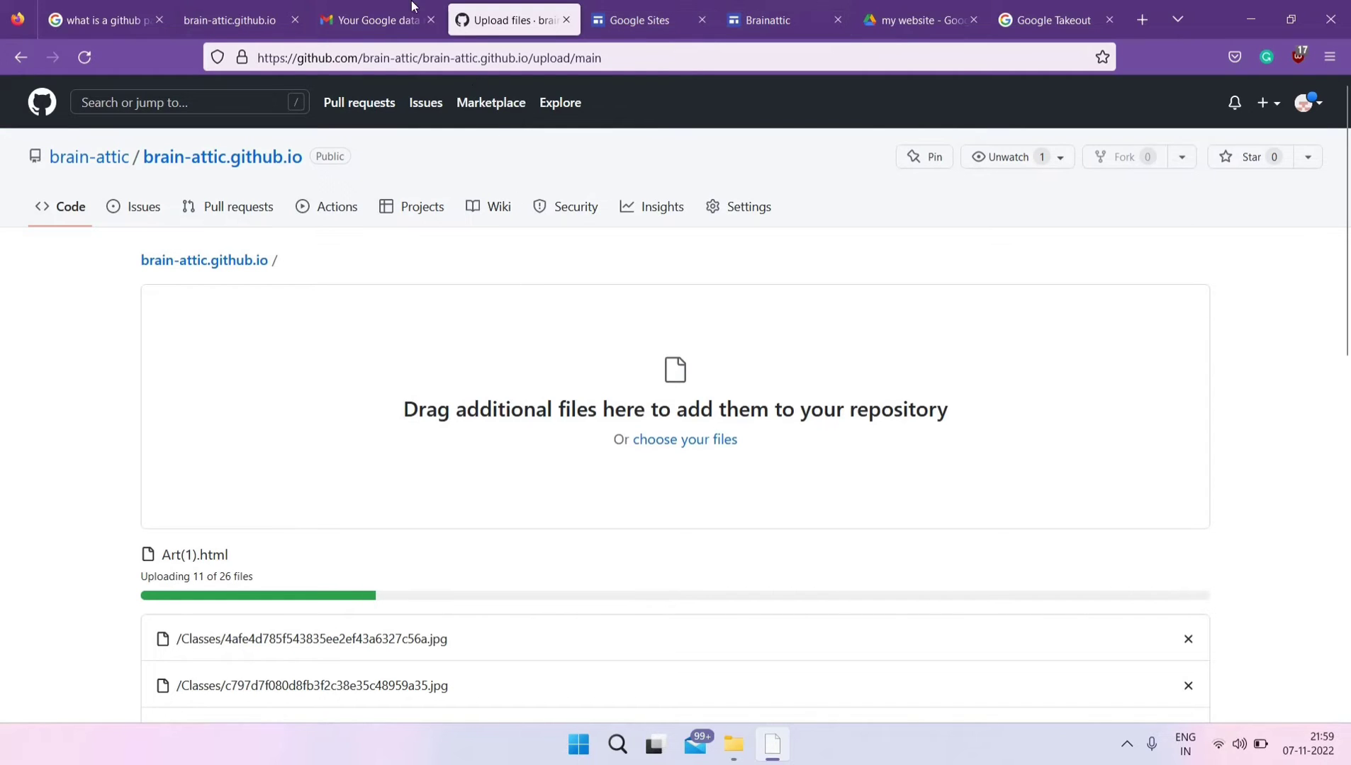
click(287, 20)
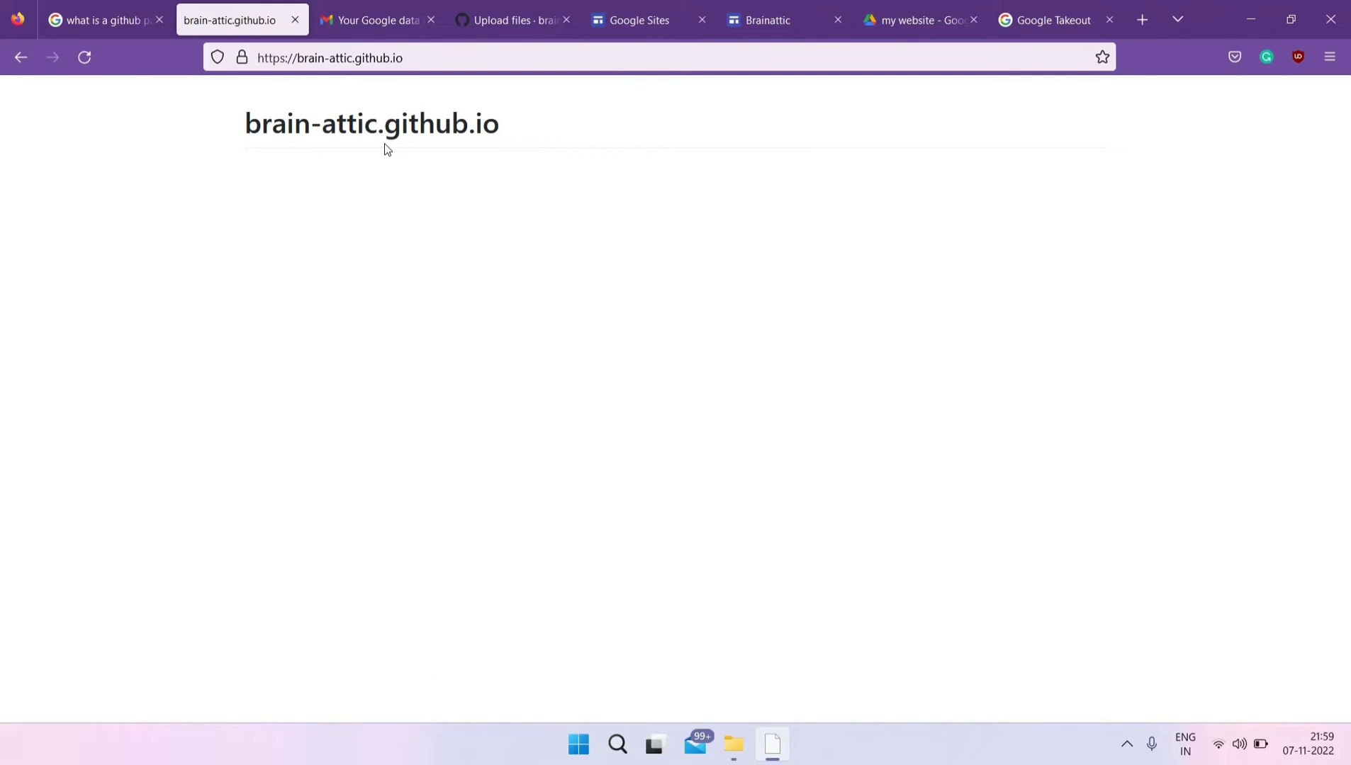
Step: Return to the upload page and scroll the list showing 20 of 26 files uploaded
click(546, 20)
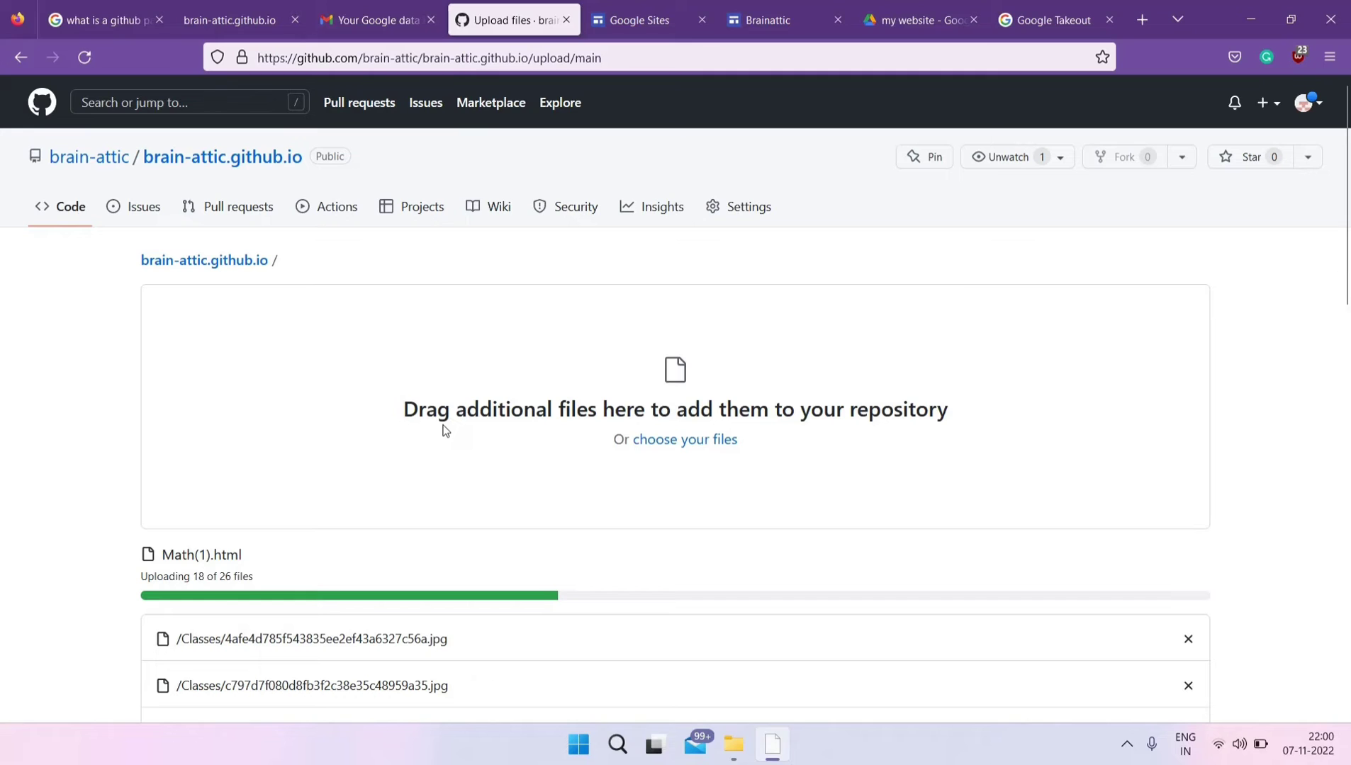
scroll(372, 522, down, 4)
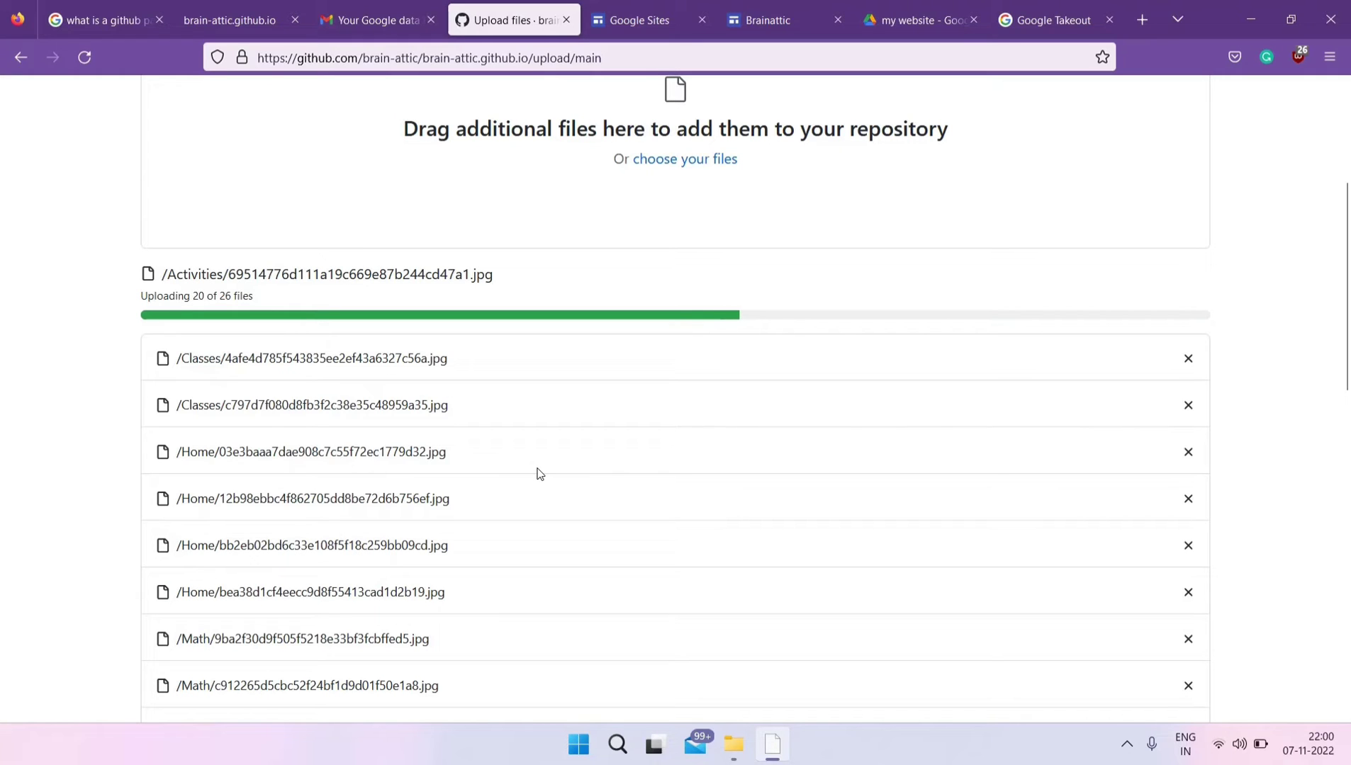
scroll(538, 473, down, 3)
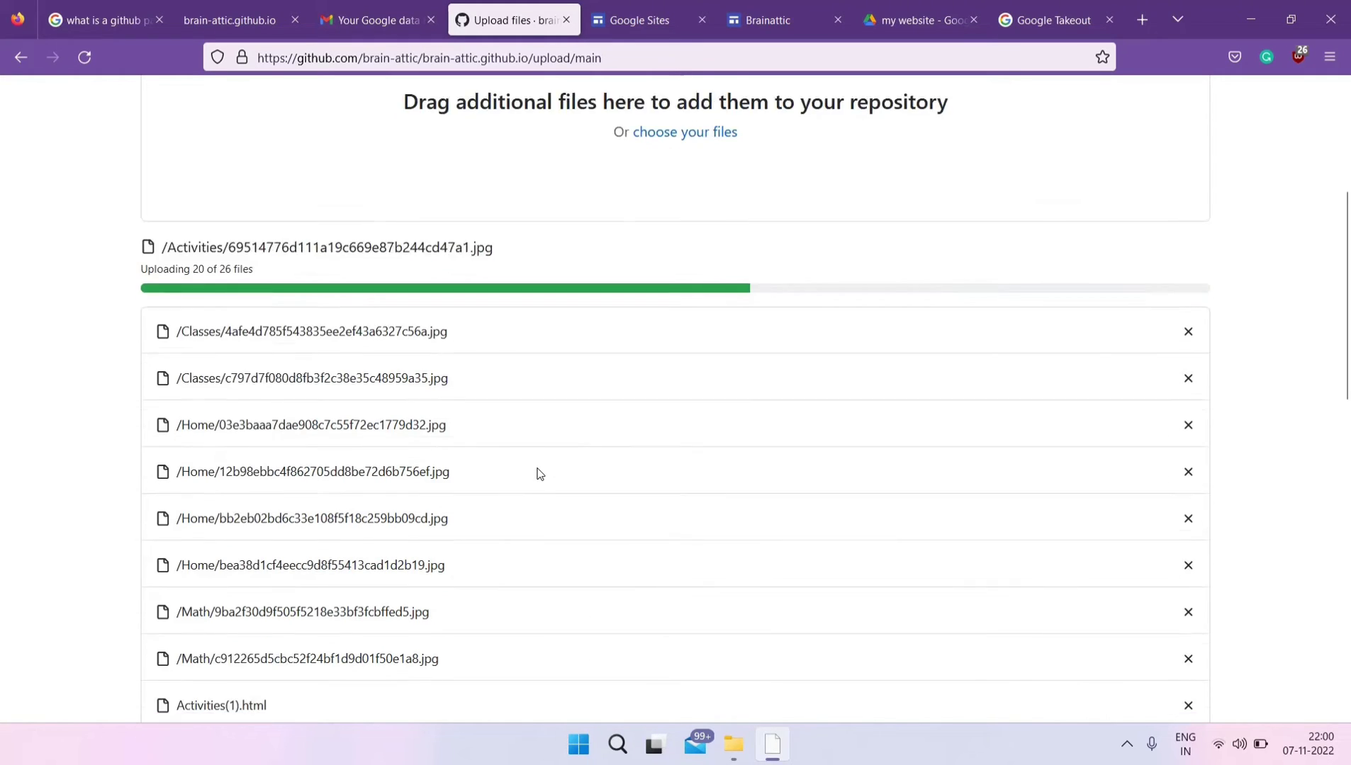
scroll(538, 474, down, 8)
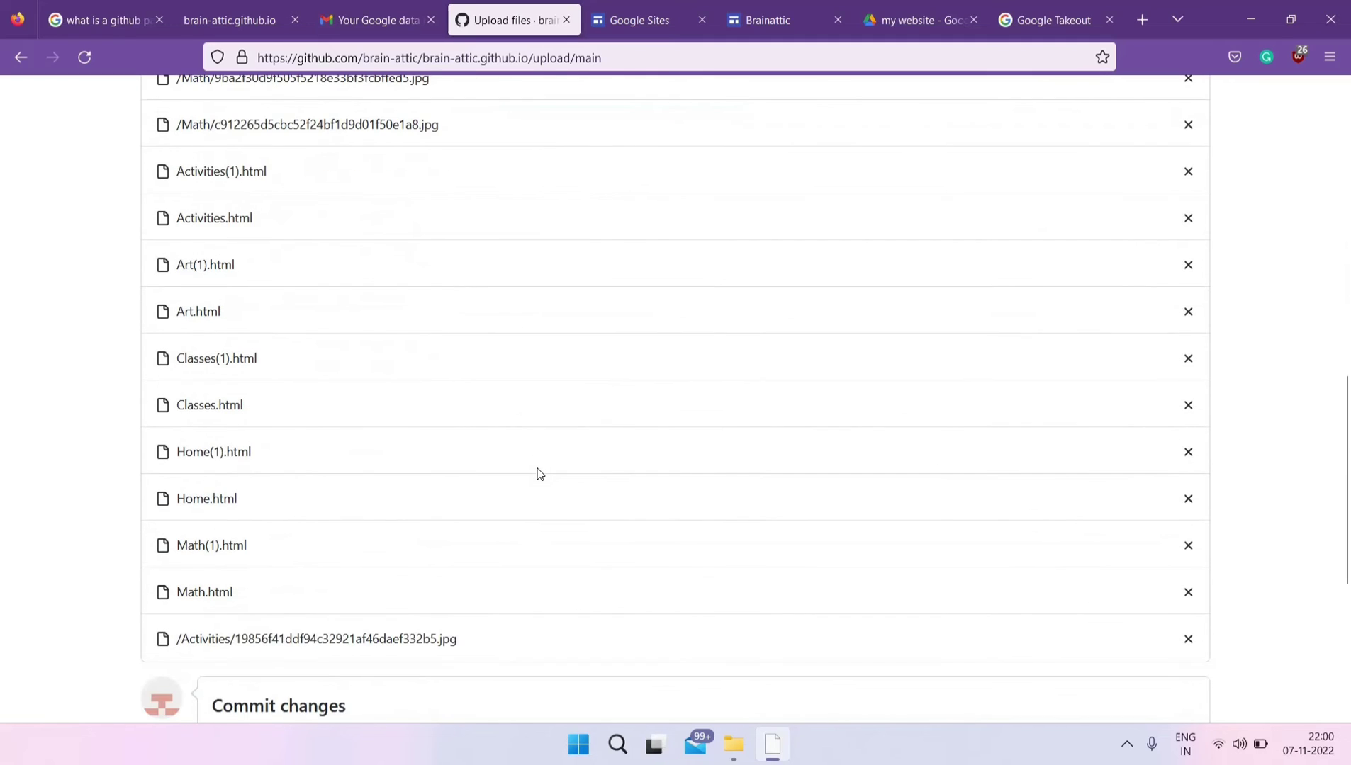
scroll(539, 473, down, 3)
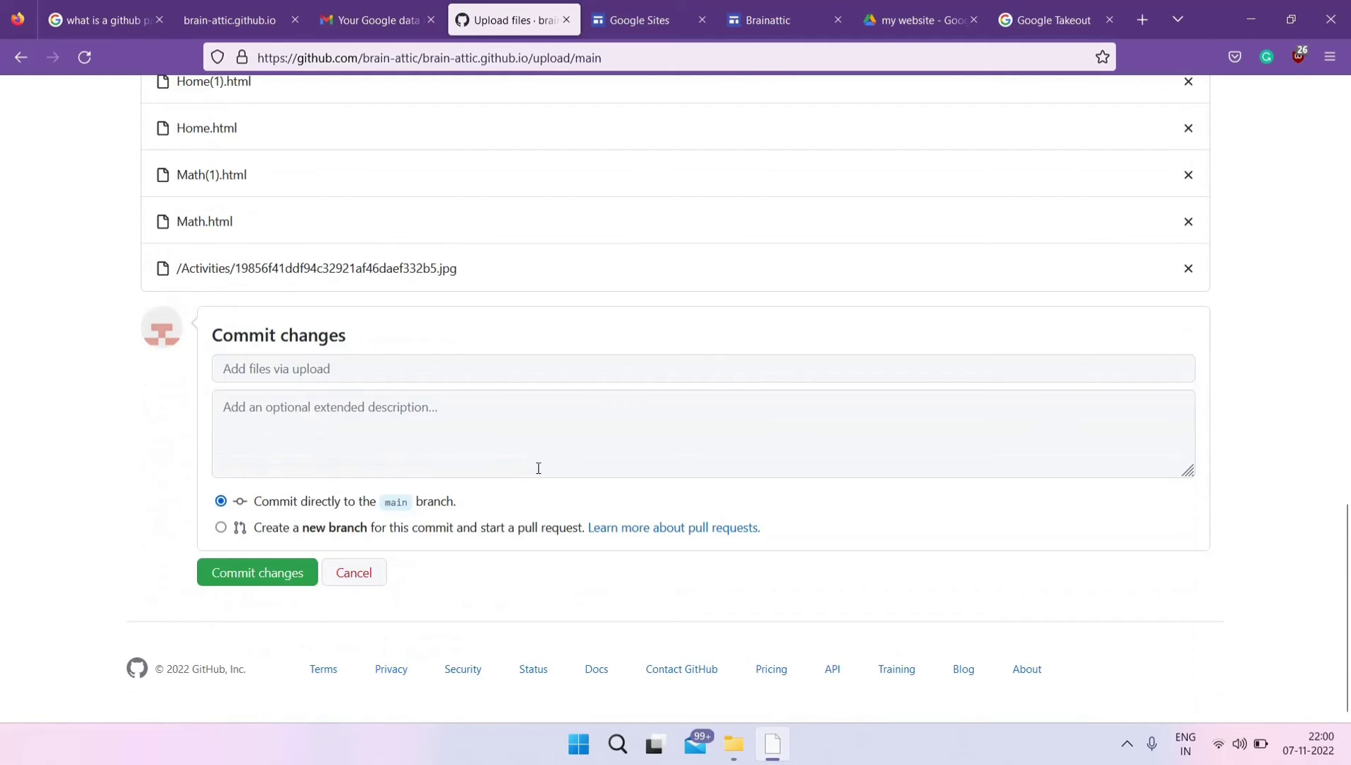
scroll(538, 473, up, 12)
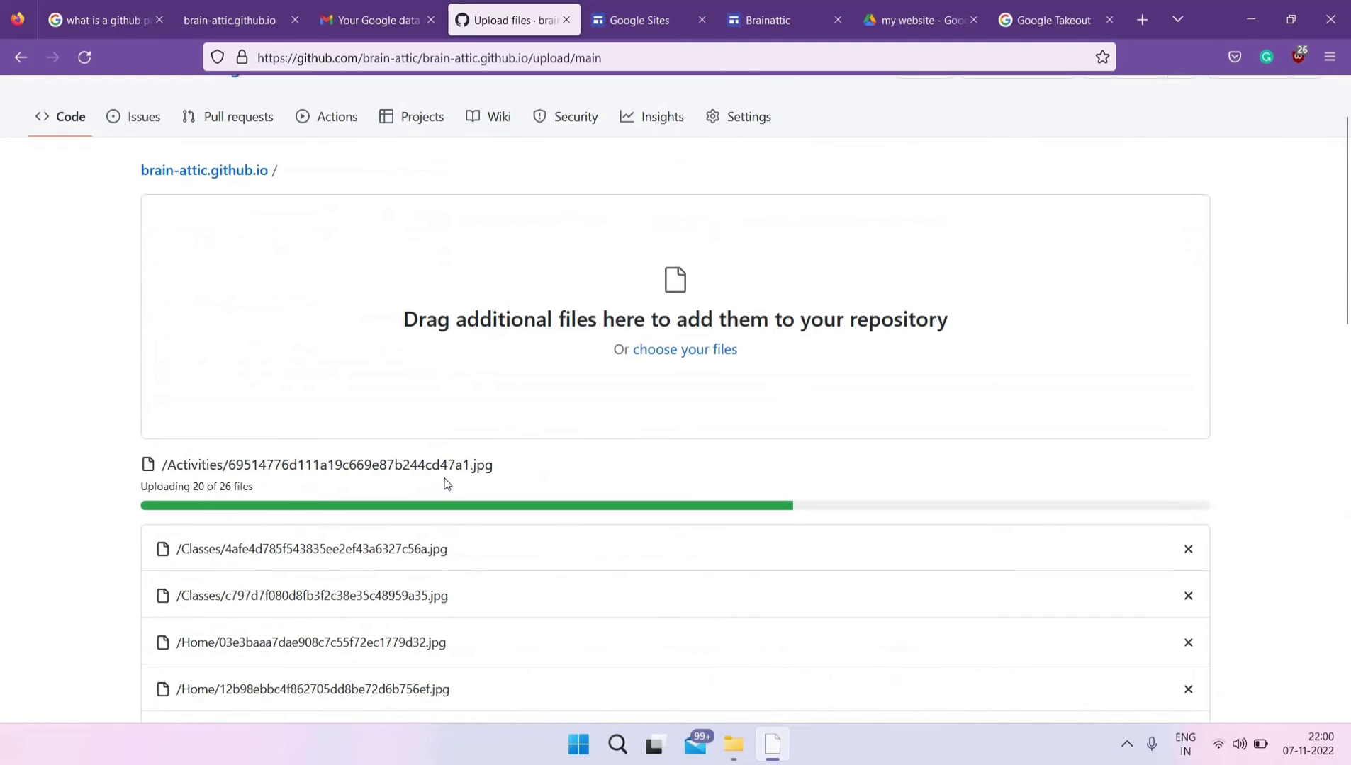
scroll(467, 485, down, 7)
scroll(468, 486, down, 8)
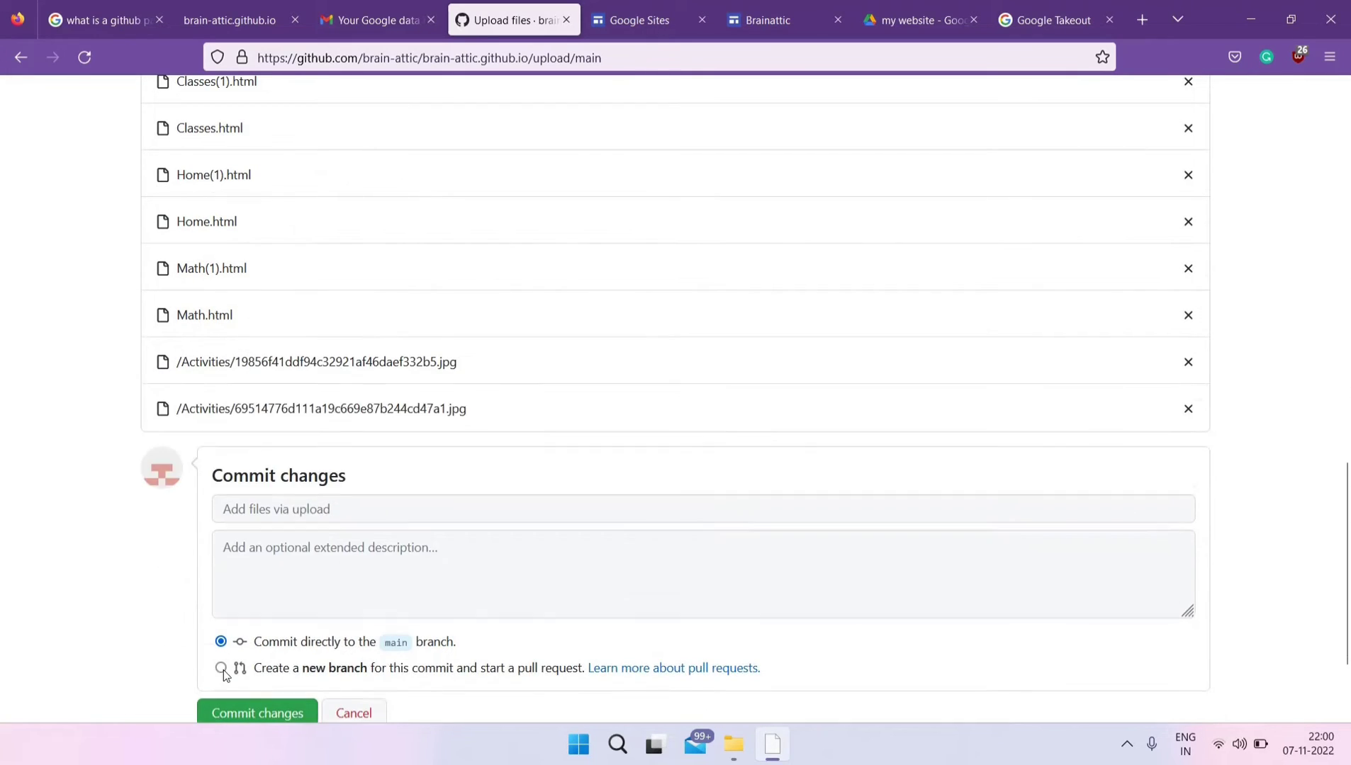
scroll(232, 642, up, 5)
scroll(236, 640, up, 9)
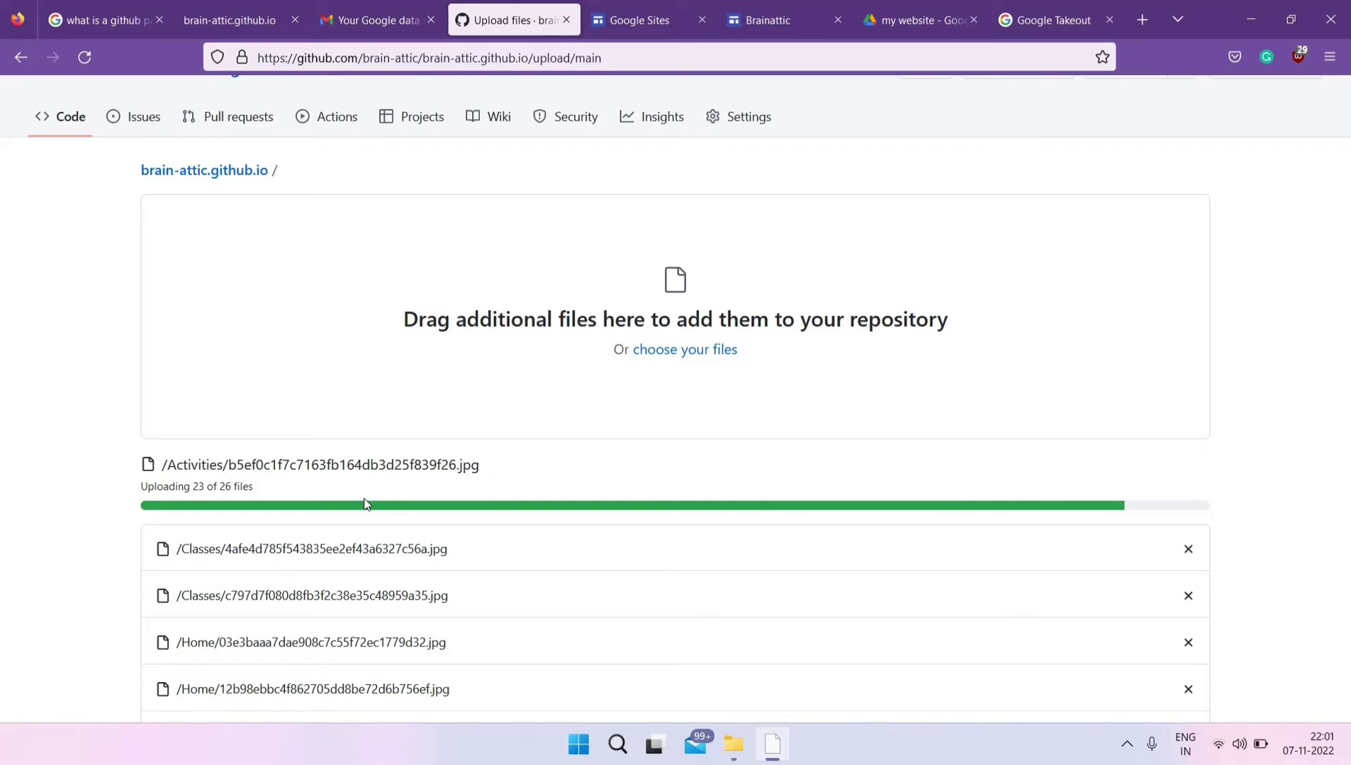
scroll(560, 544, down, 2)
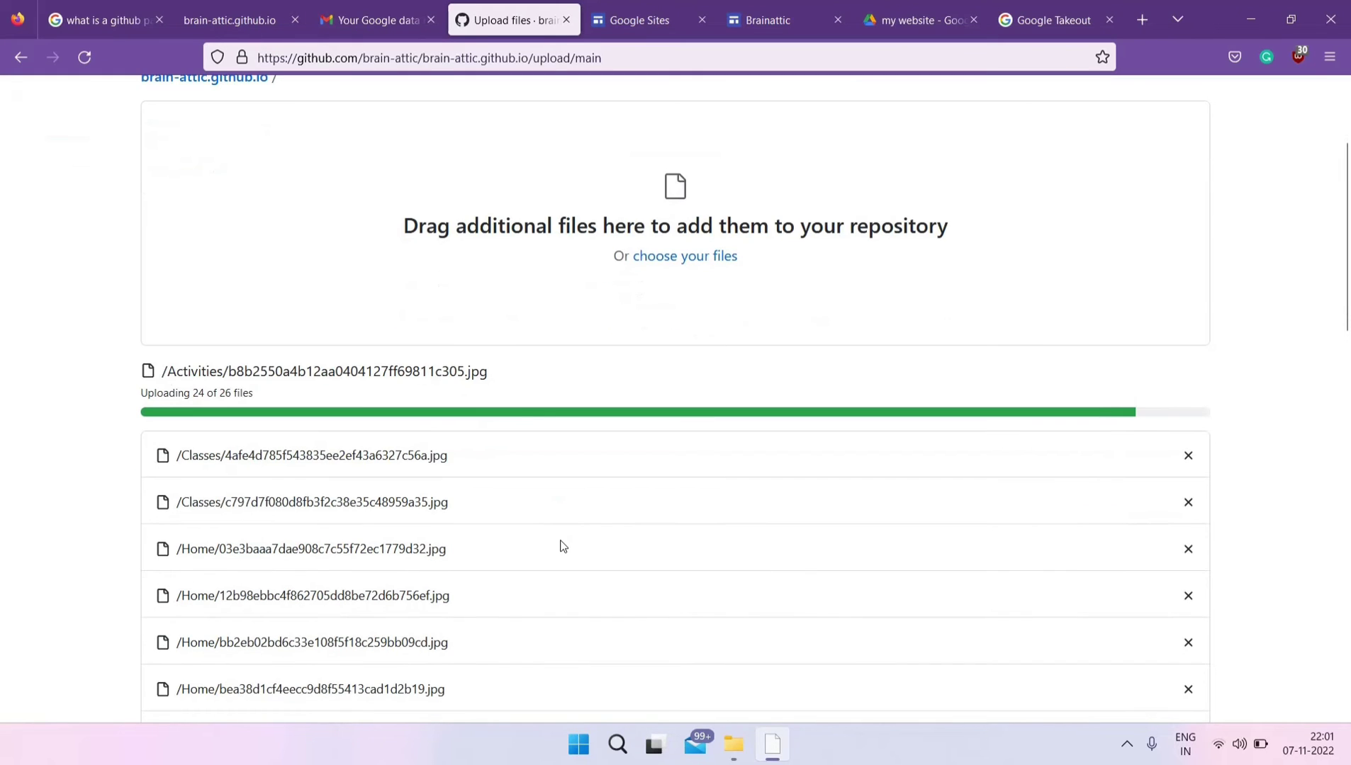
scroll(560, 546, down, 4)
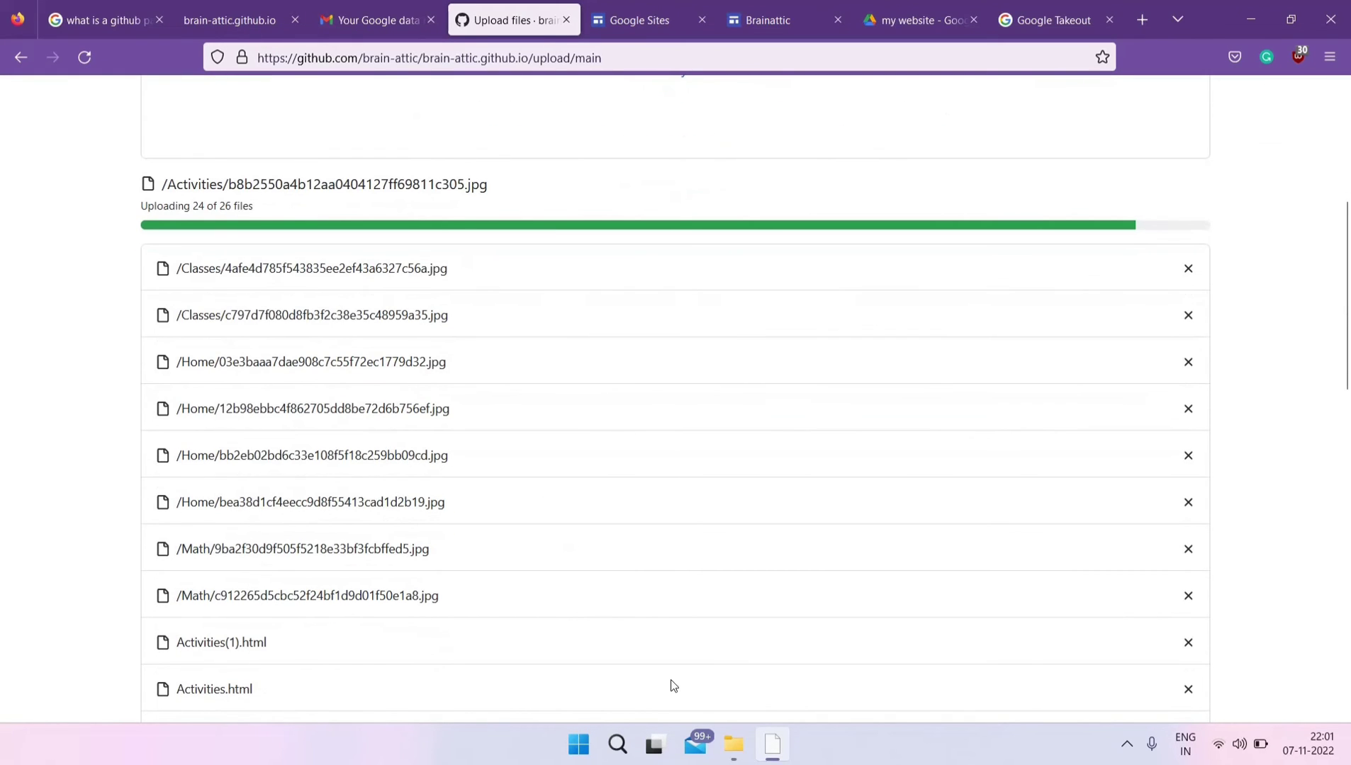
Step: Make a copy of Home.html in the DRAFT folder
click(732, 744)
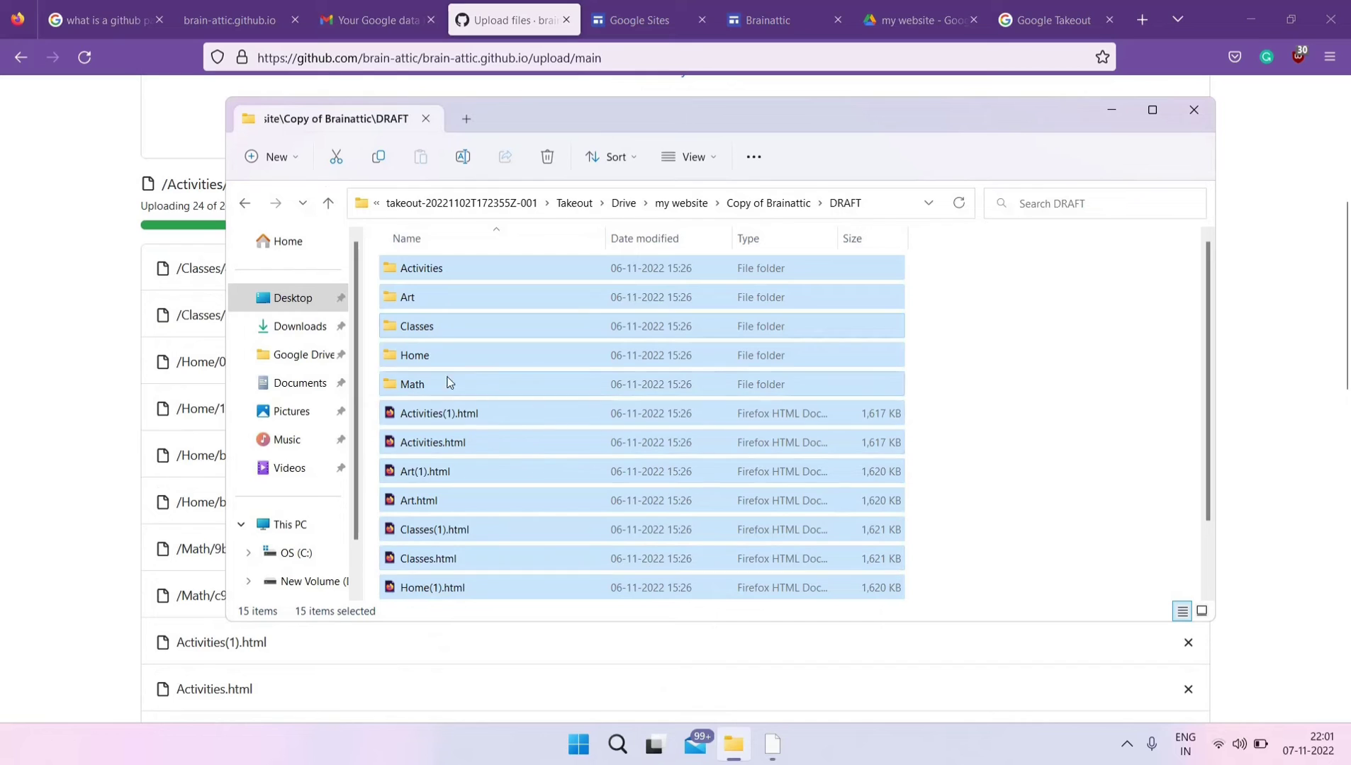
click(453, 469)
scroll(457, 489, down, 1)
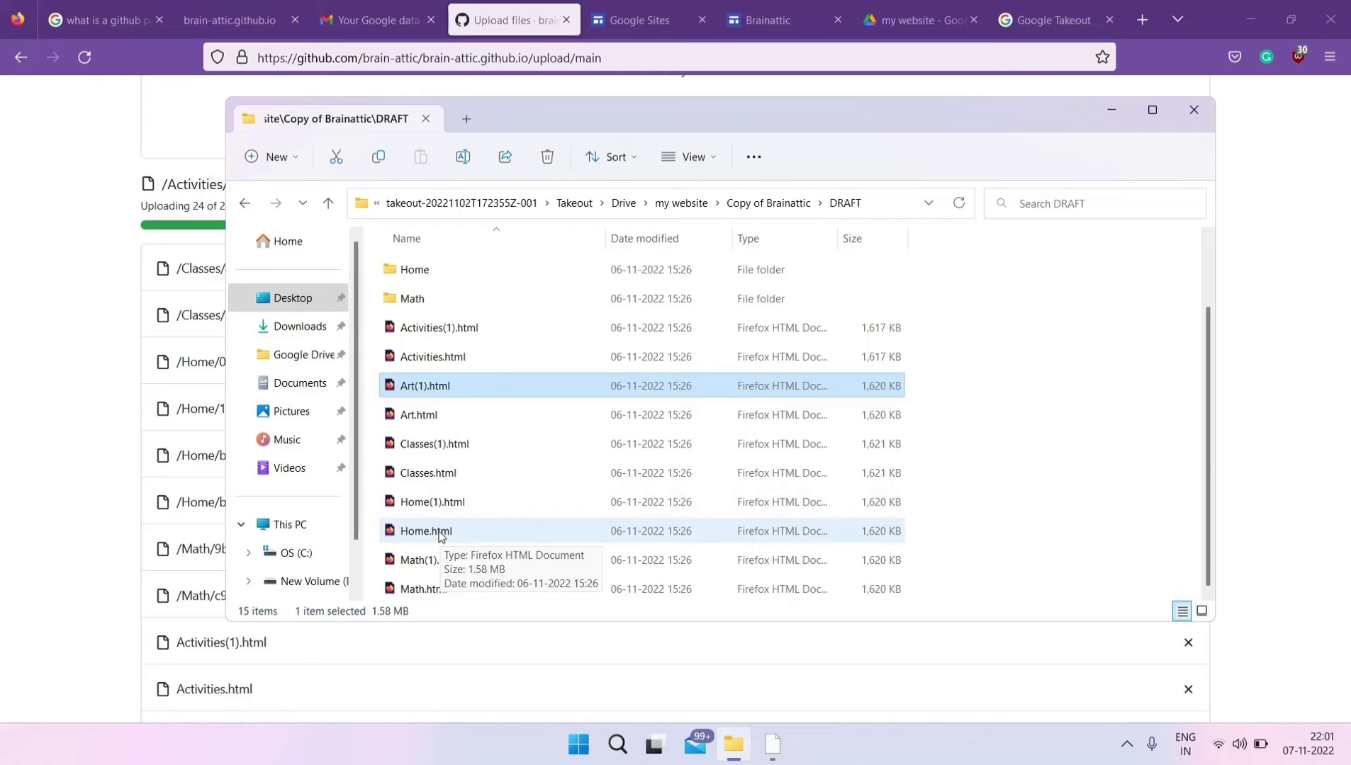
click(441, 536)
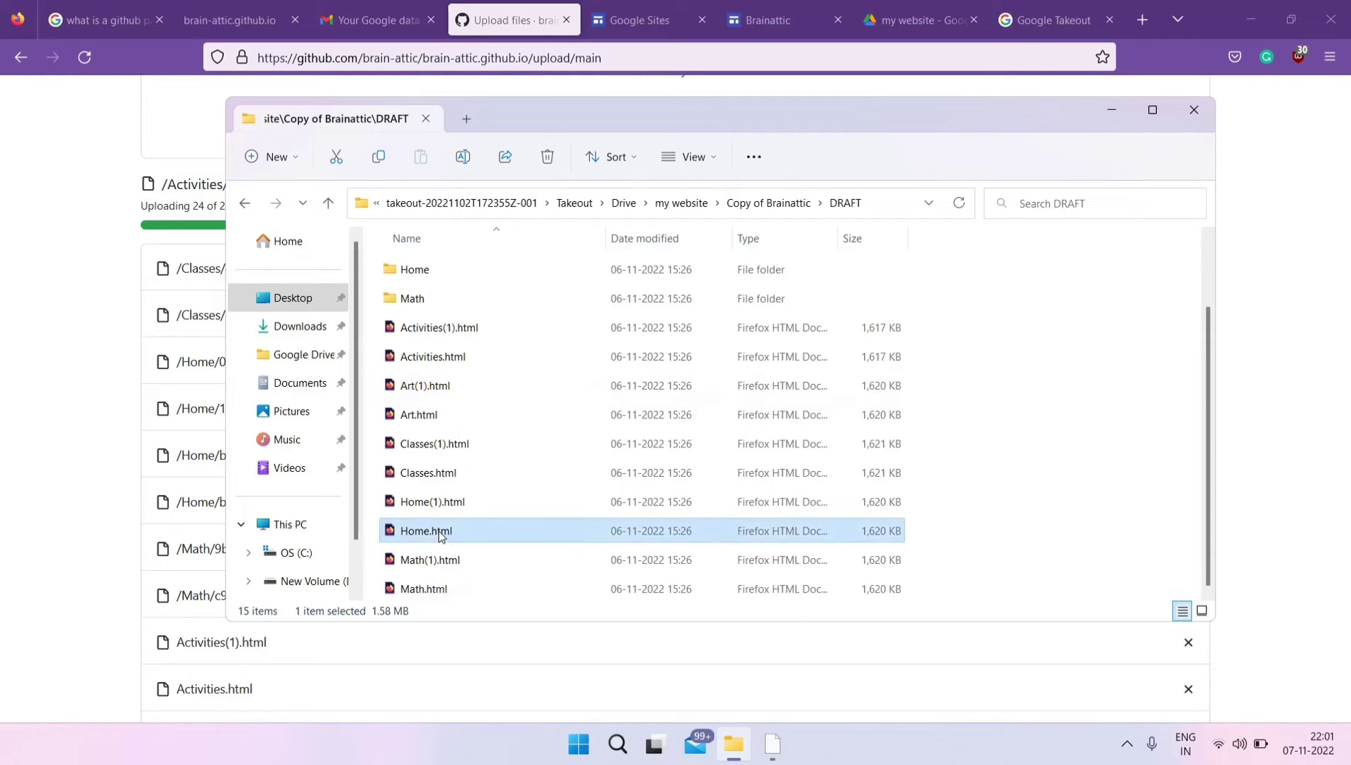
right_click(439, 537)
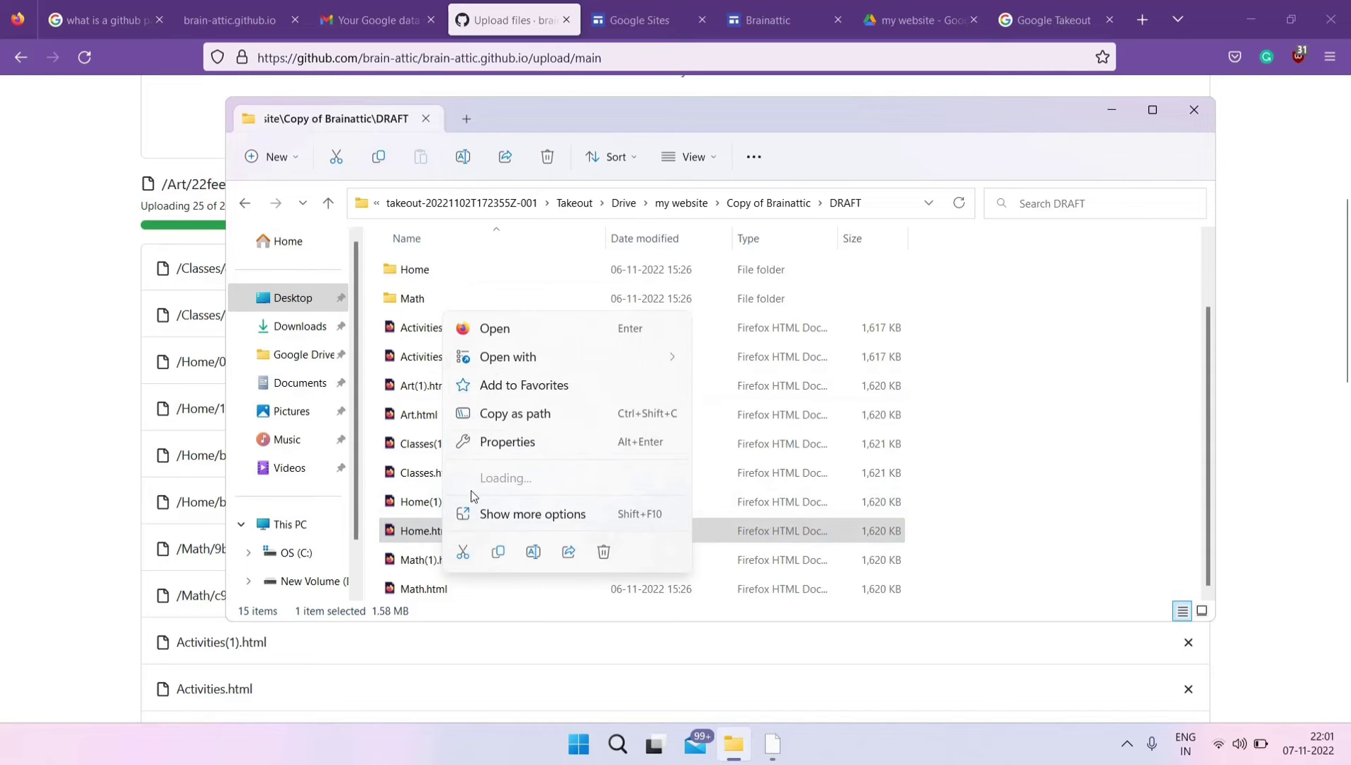
click(428, 535)
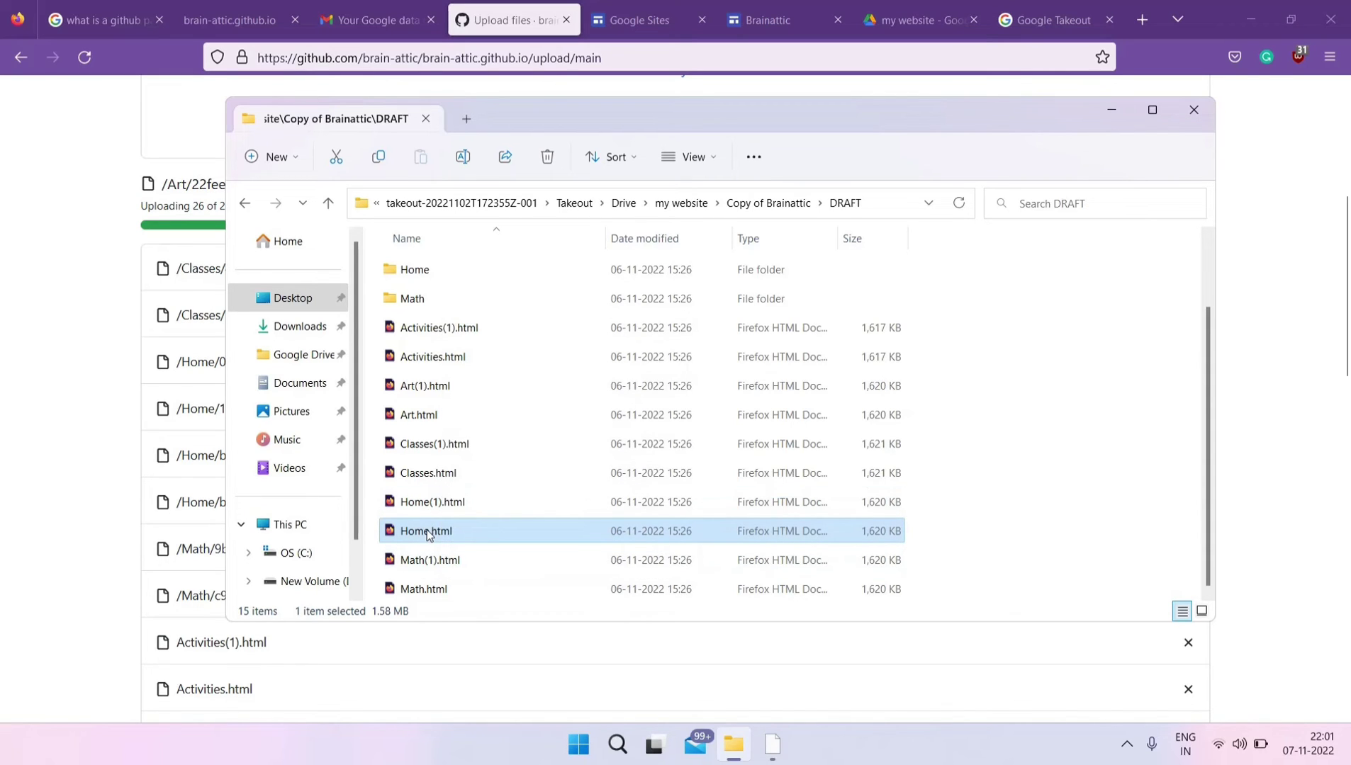
right_click(428, 535)
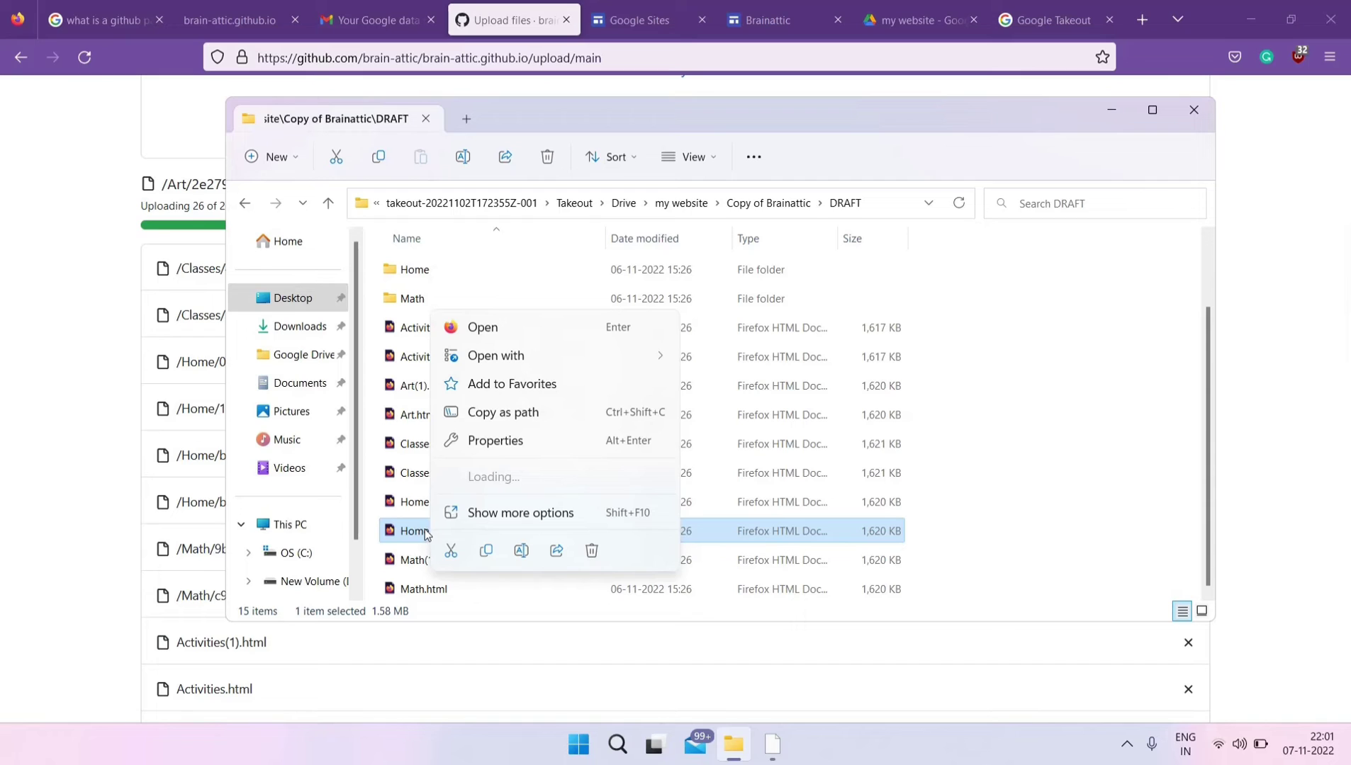
click(416, 533)
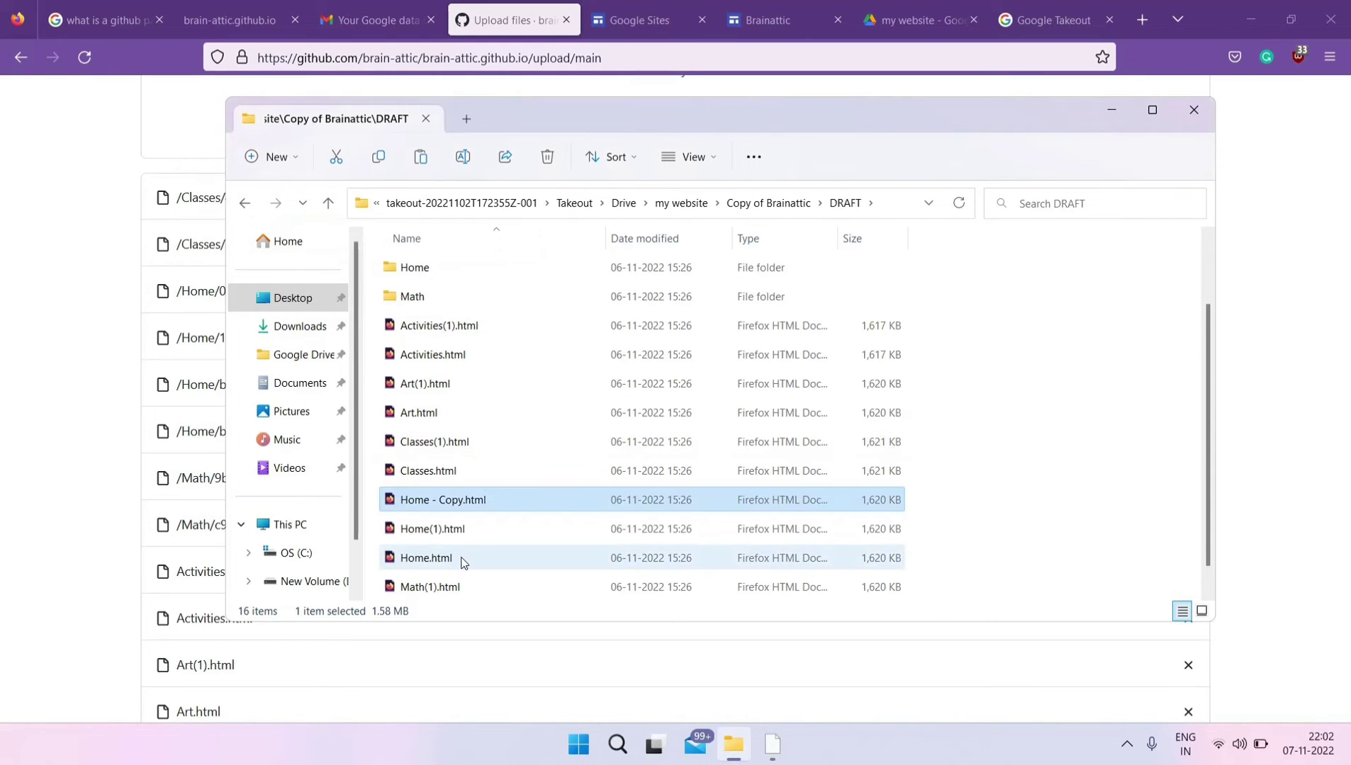
Step: Rename the Home - Copy.html duplicate to index.html
click(475, 511)
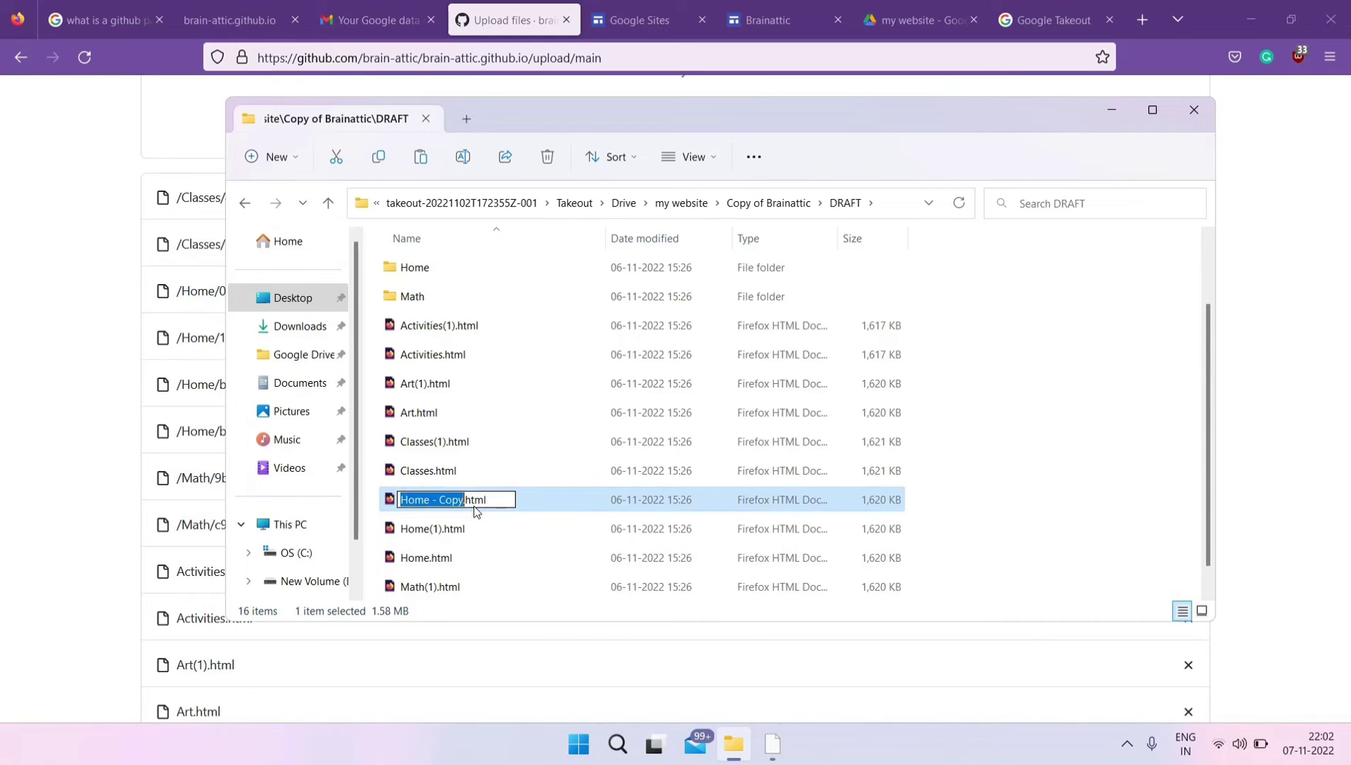
key(XF86AudioRaiseVolume)
text(in)
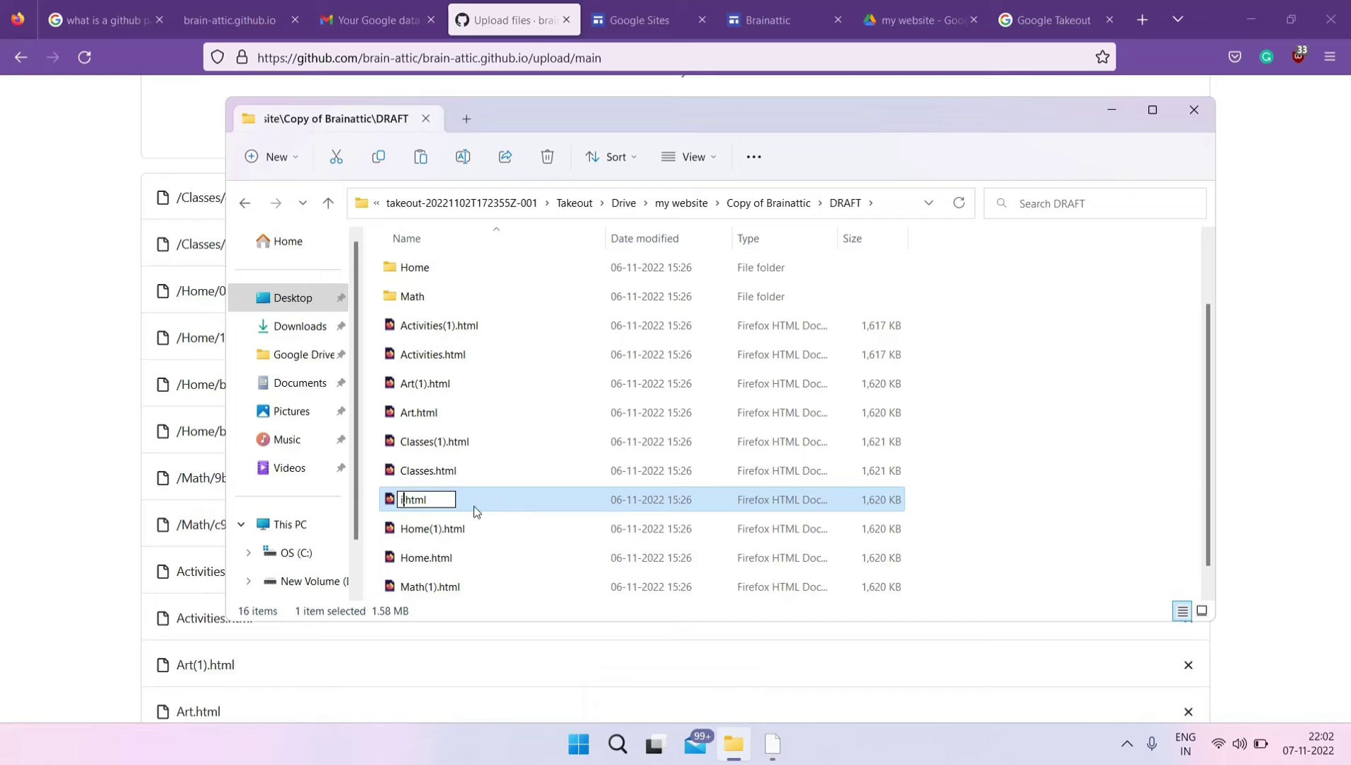
text(dex)
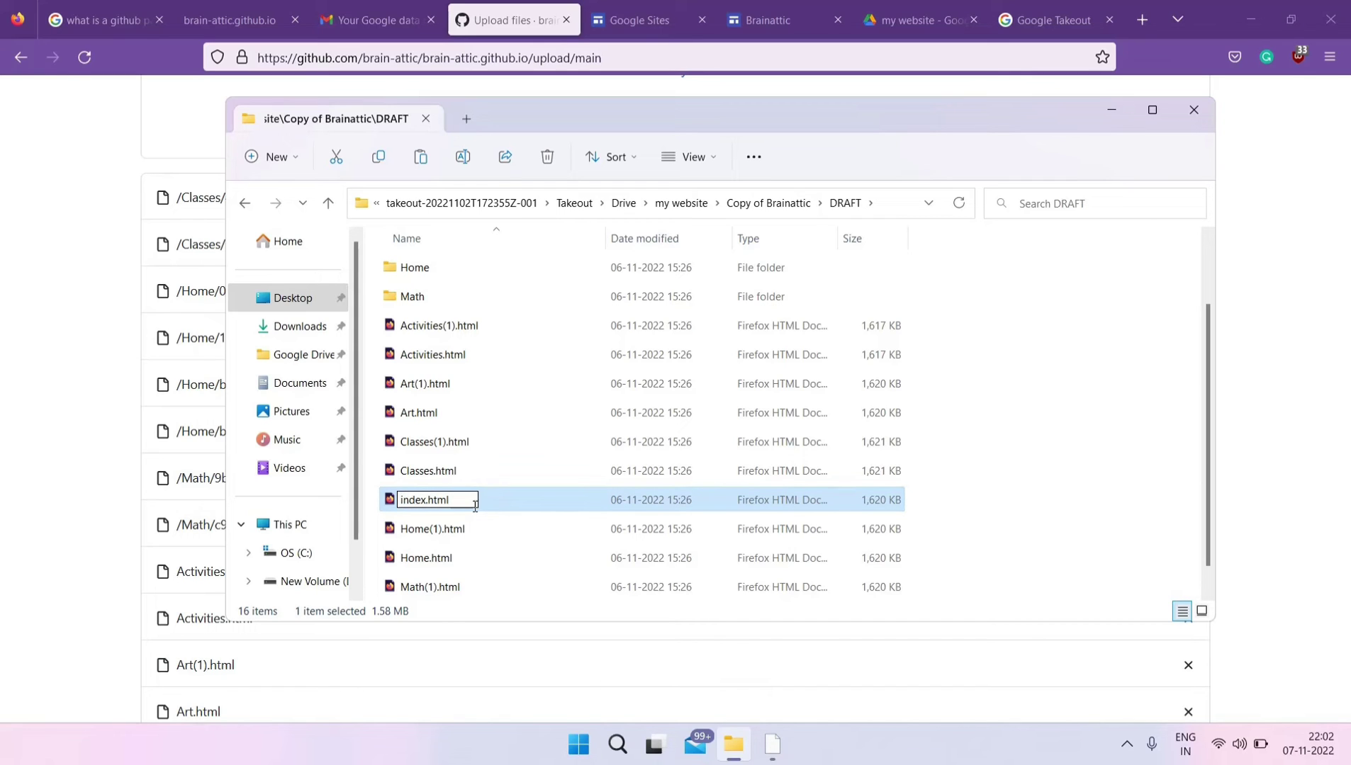
key(Return)
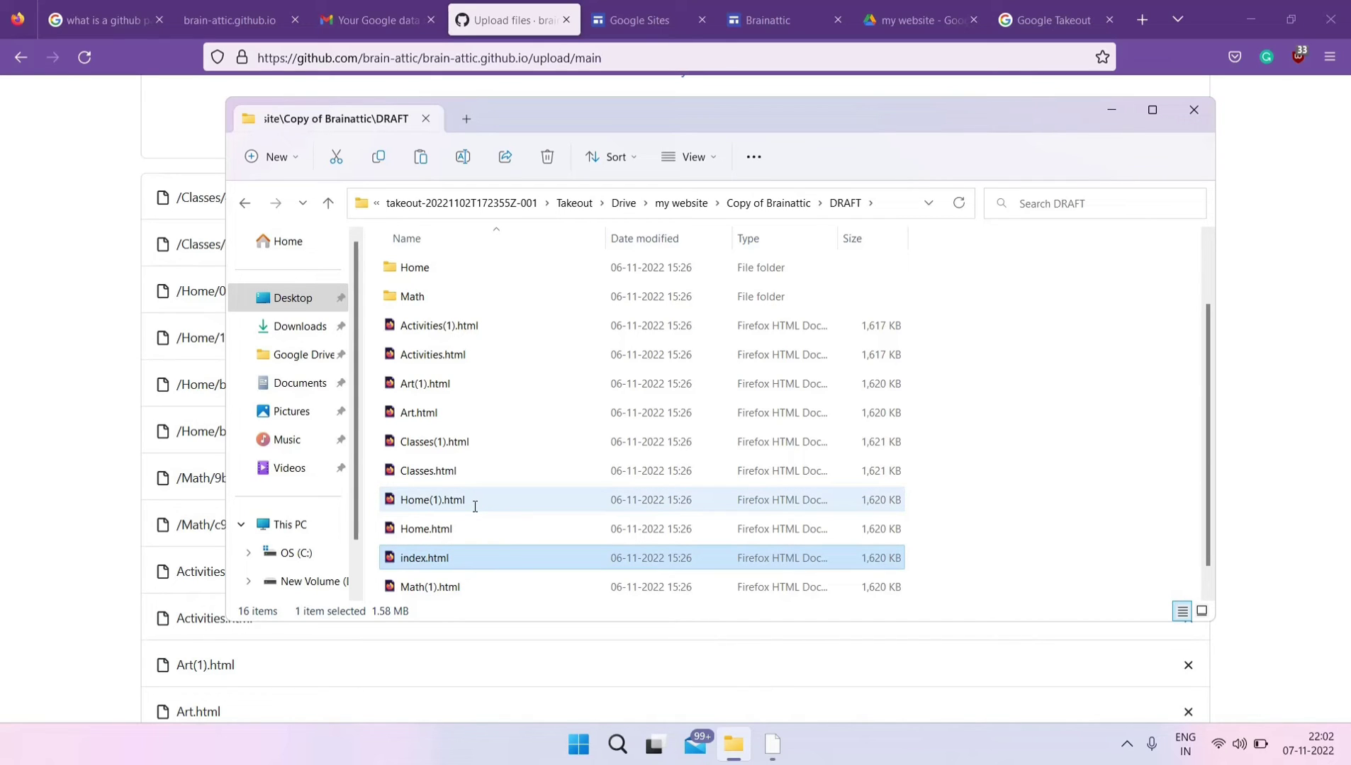
Step: Drag index.html onto GitHub's upload list and close File Explorer
drag(671, 112, 851, 114)
scroll(326, 464, up, 5)
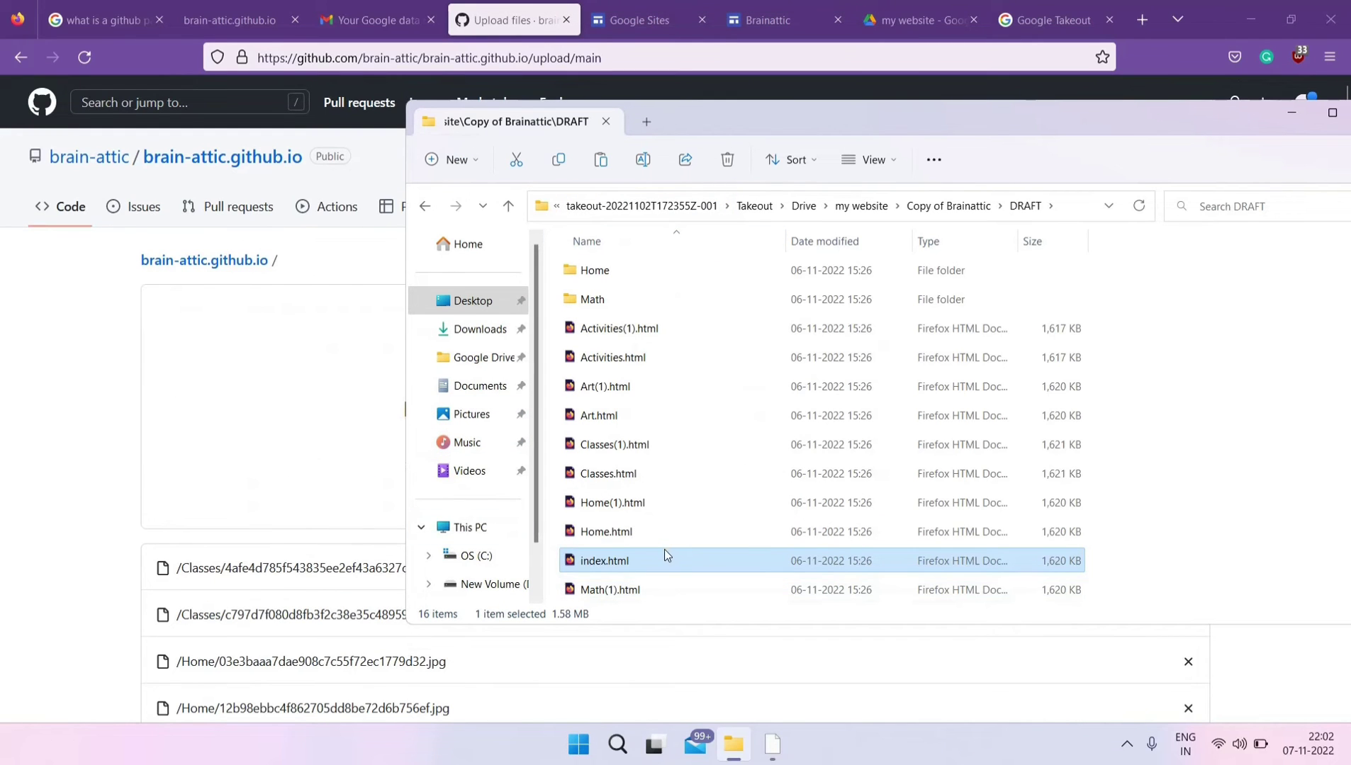
drag(664, 556, 348, 433)
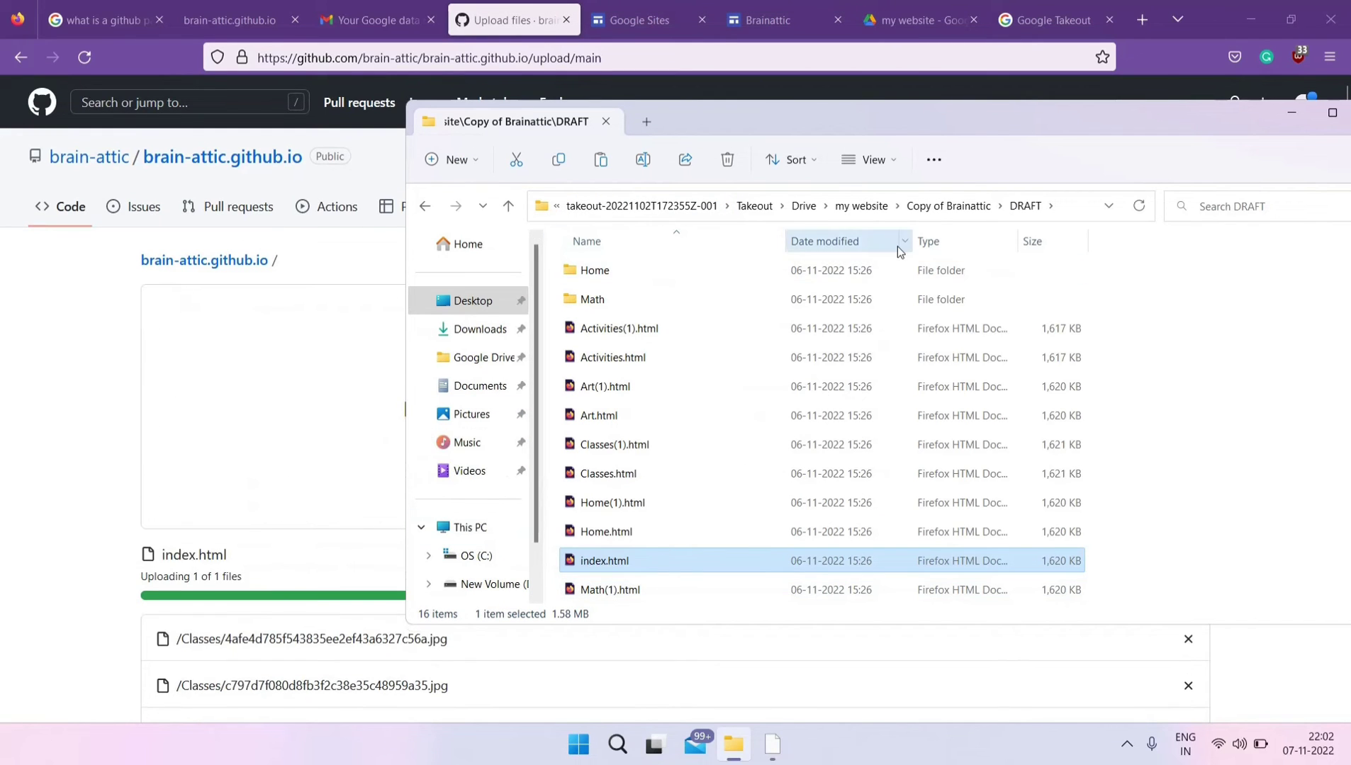
drag(1273, 112, 1105, 127)
click(1223, 126)
Step: Commit all the uploaded site files, including index.html, to the repository
scroll(341, 530, down, 20)
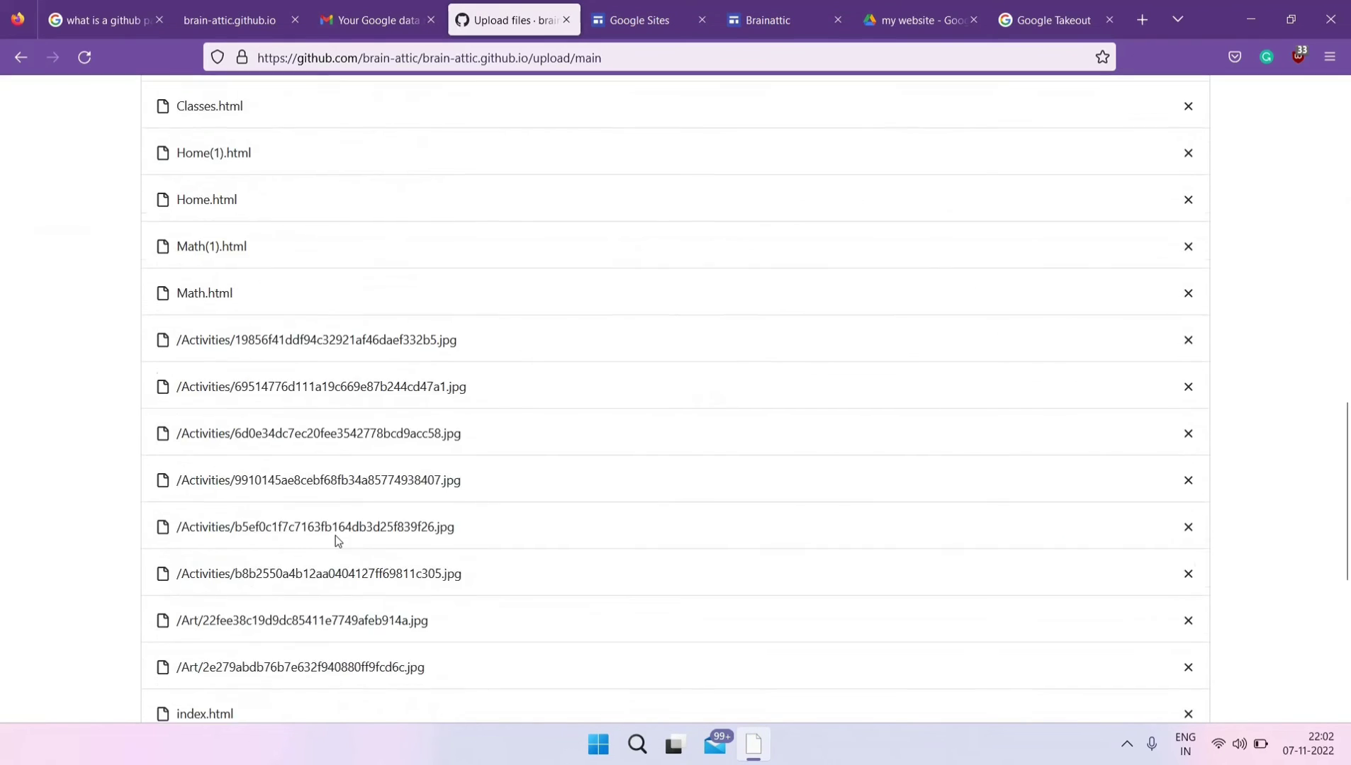
scroll(362, 458, up, 20)
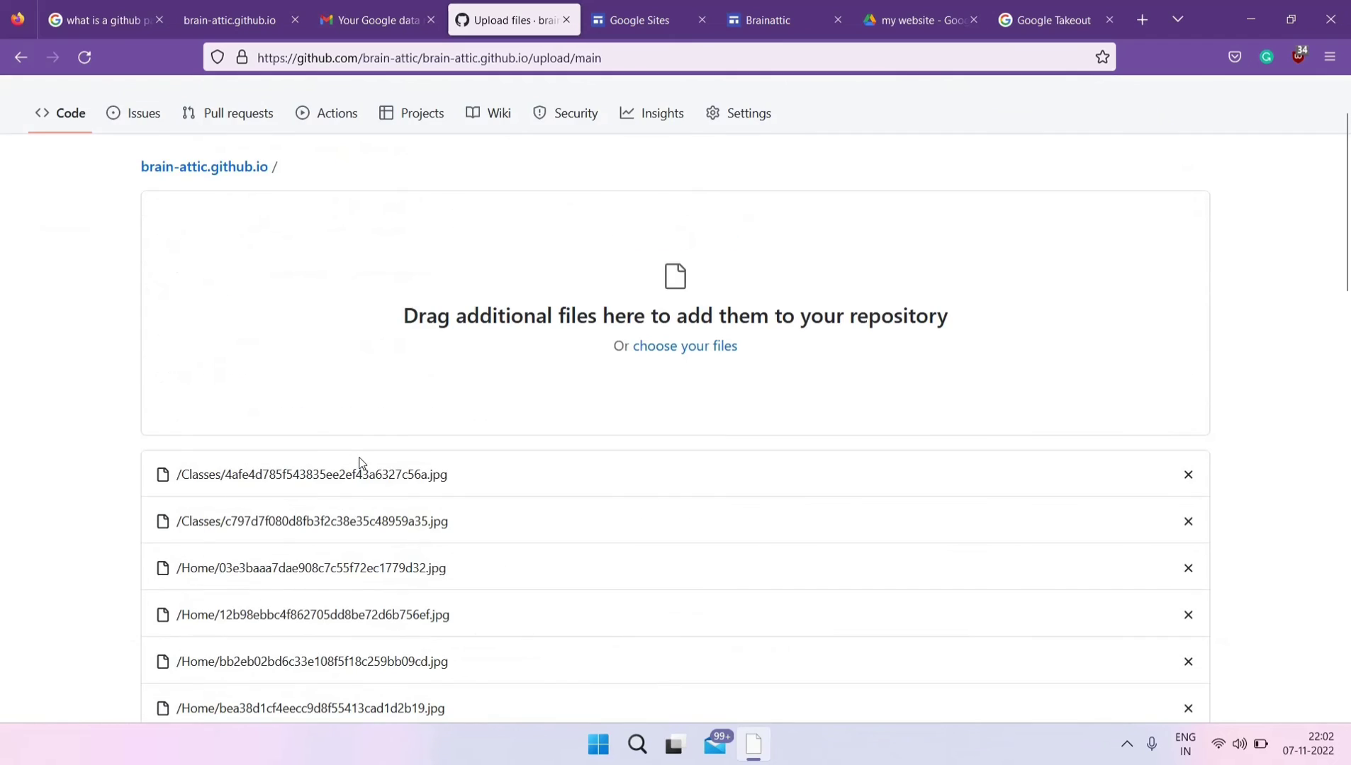
scroll(362, 467, down, 19)
click(259, 684)
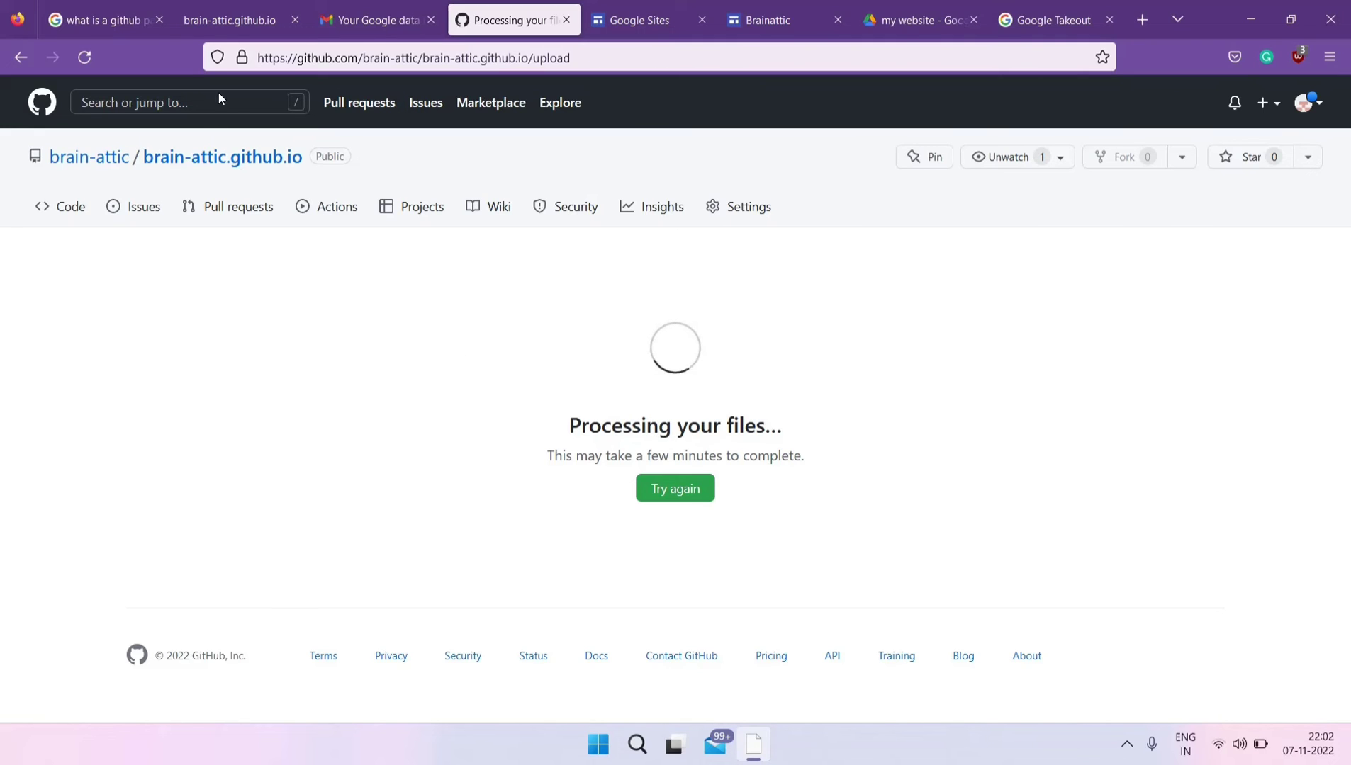
Step: Delete README.md from the repository and commit the deletion to main
click(234, 21)
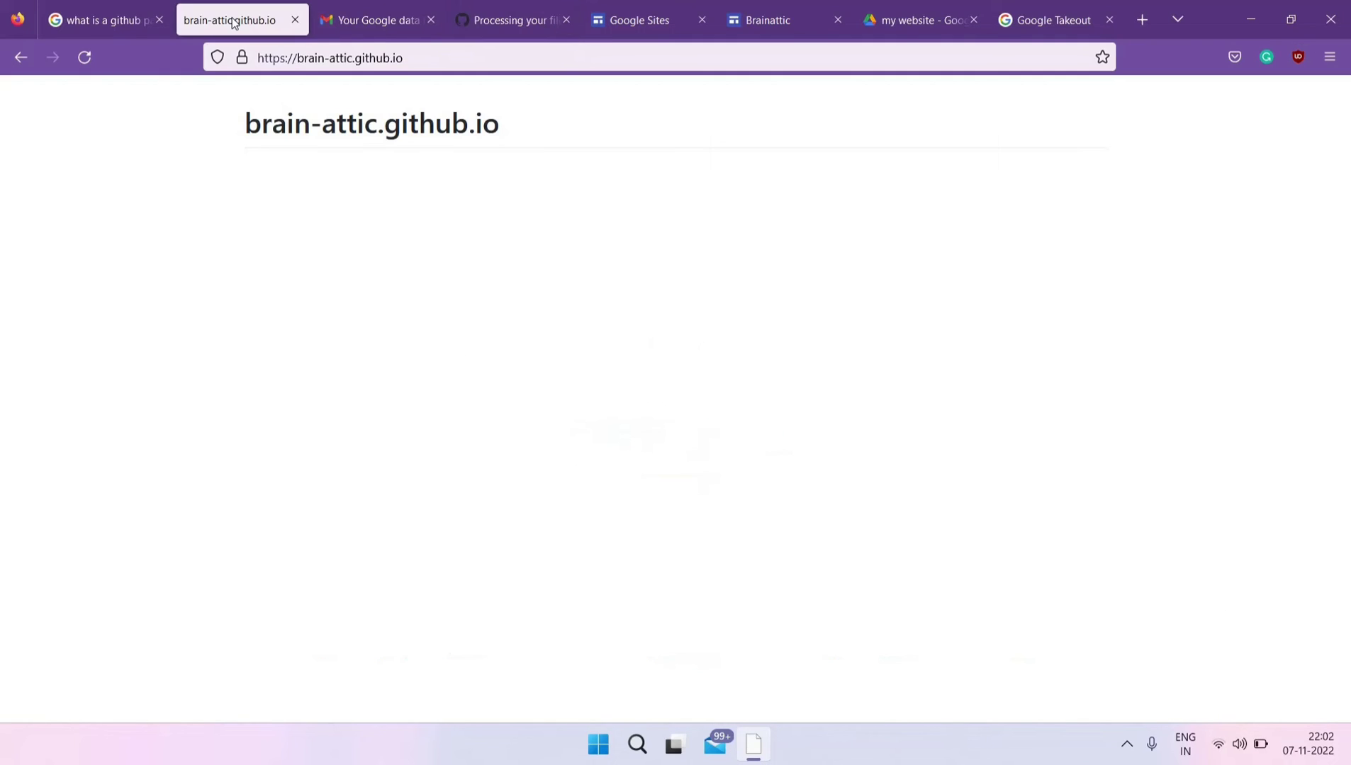
click(518, 20)
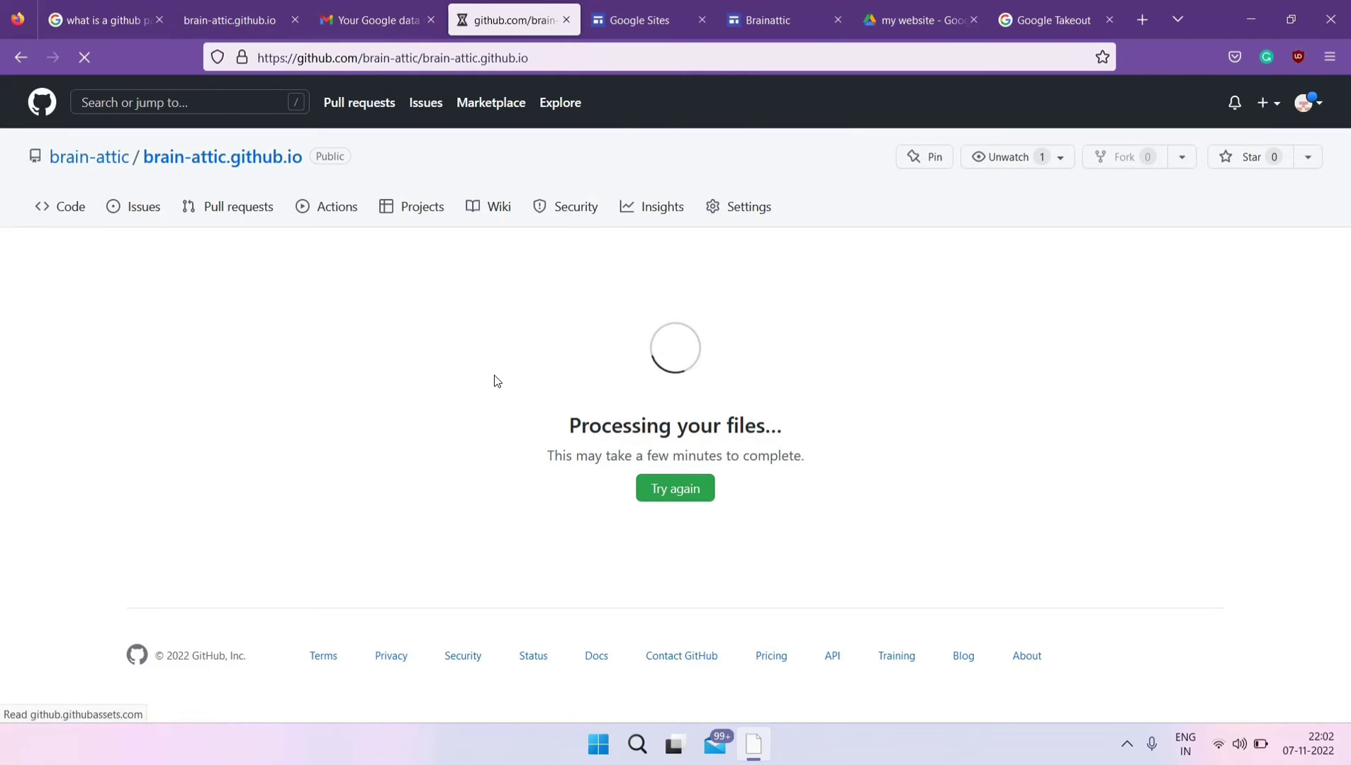
scroll(437, 468, down, 4)
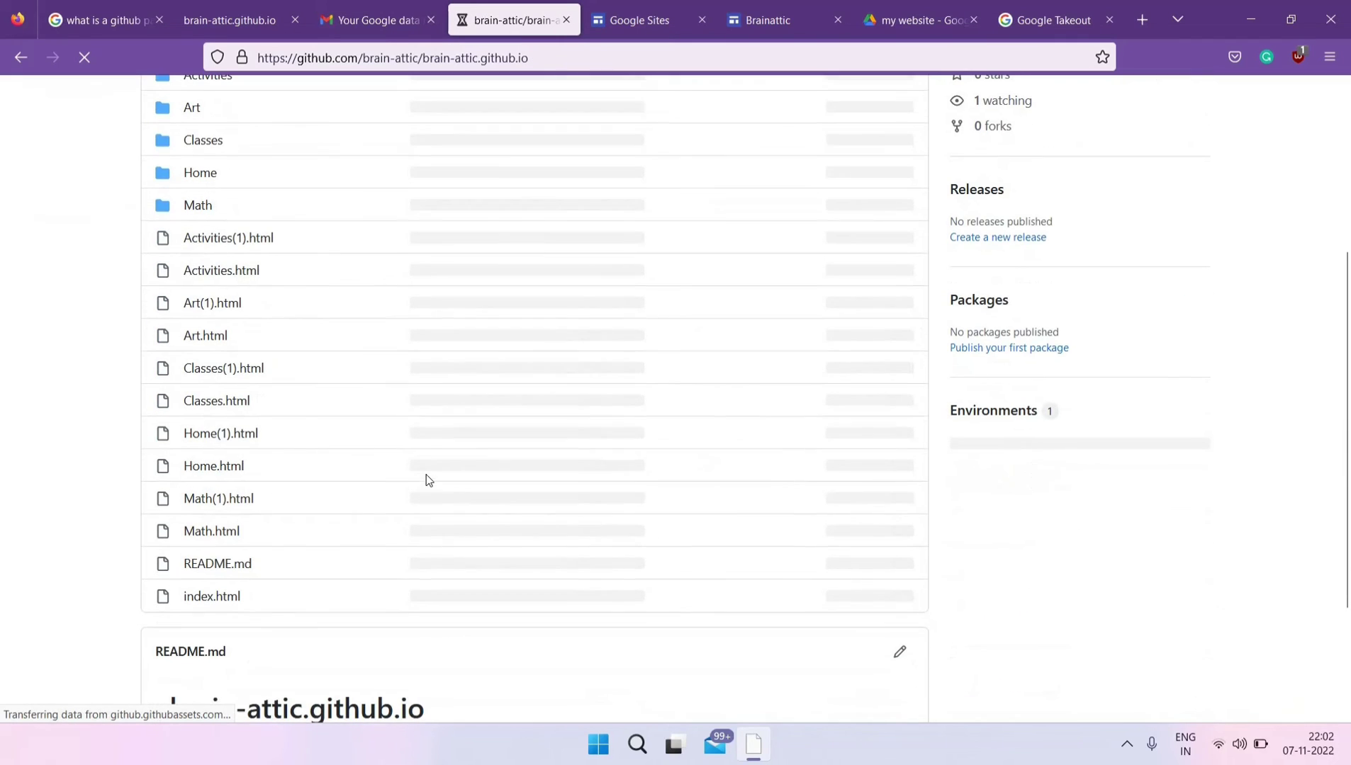
click(235, 568)
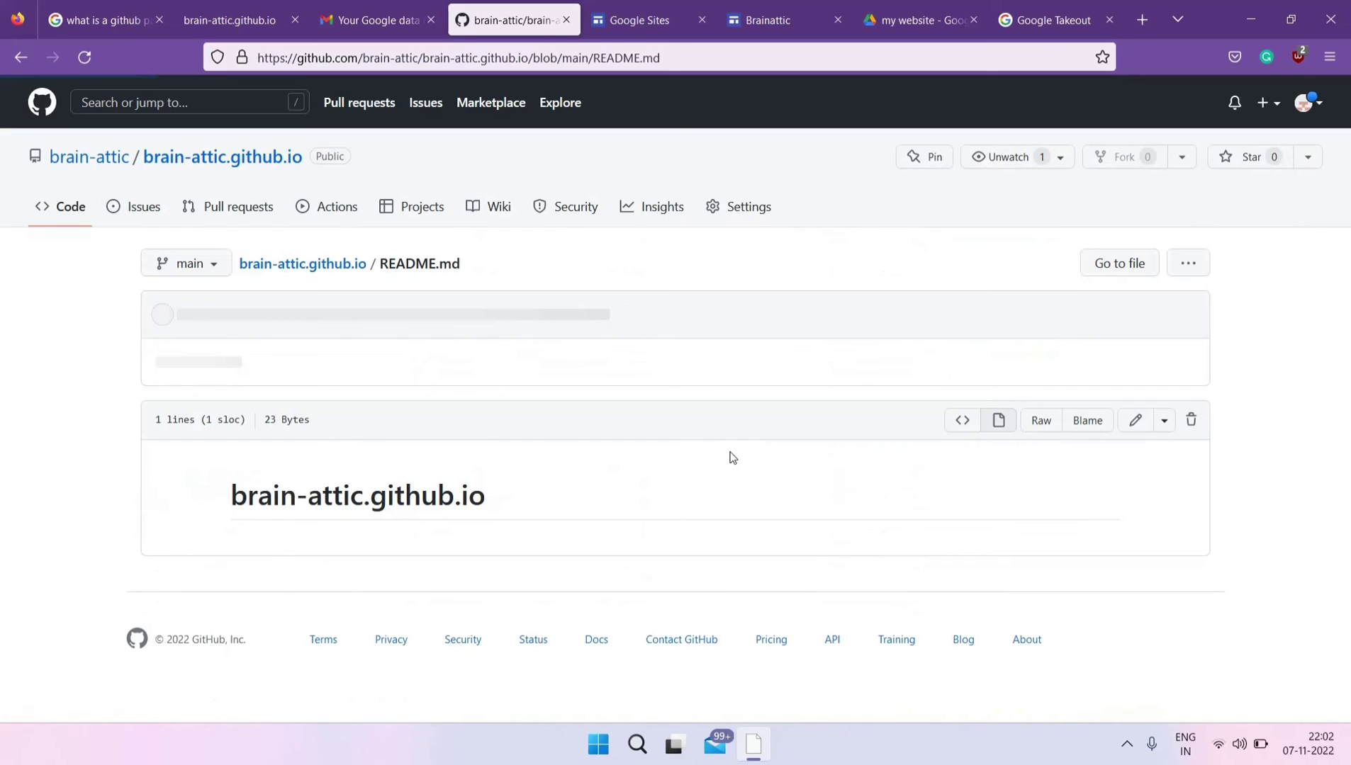
click(1193, 422)
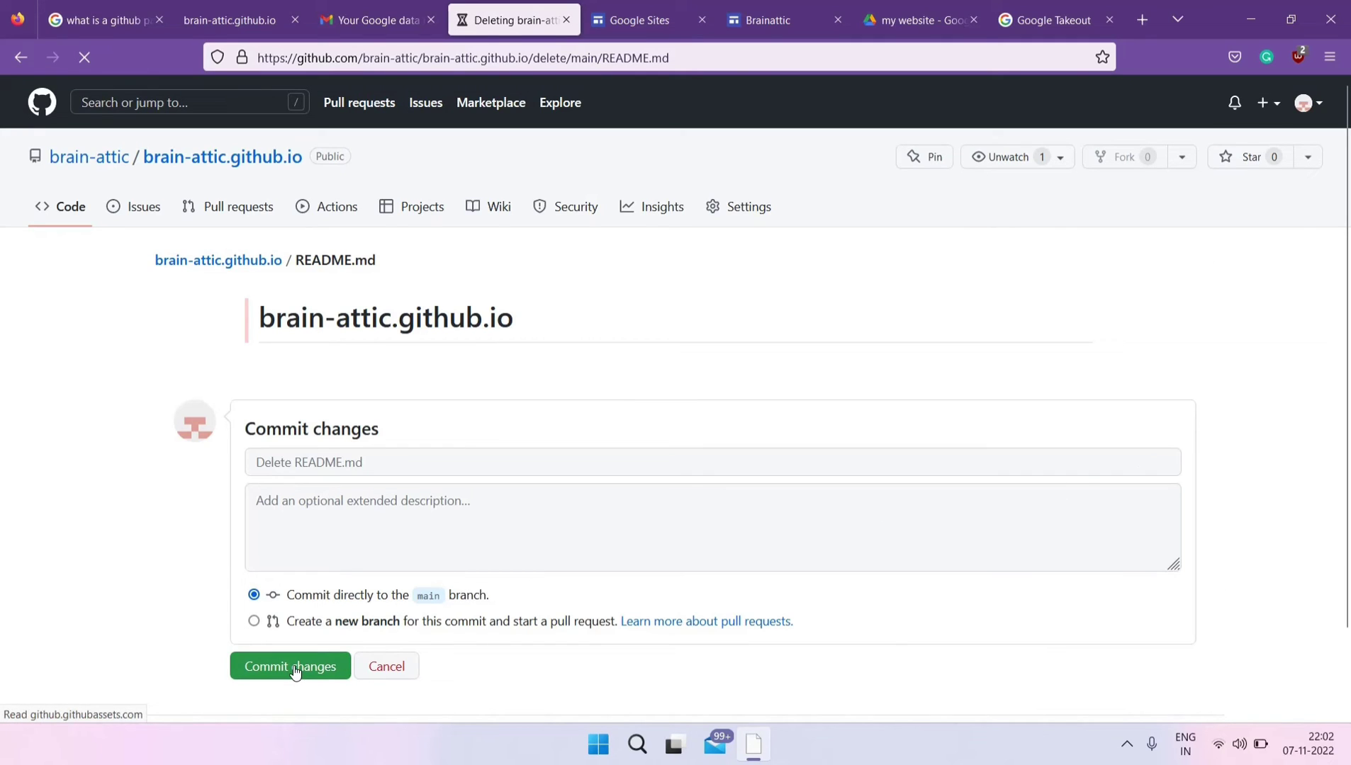
click(295, 672)
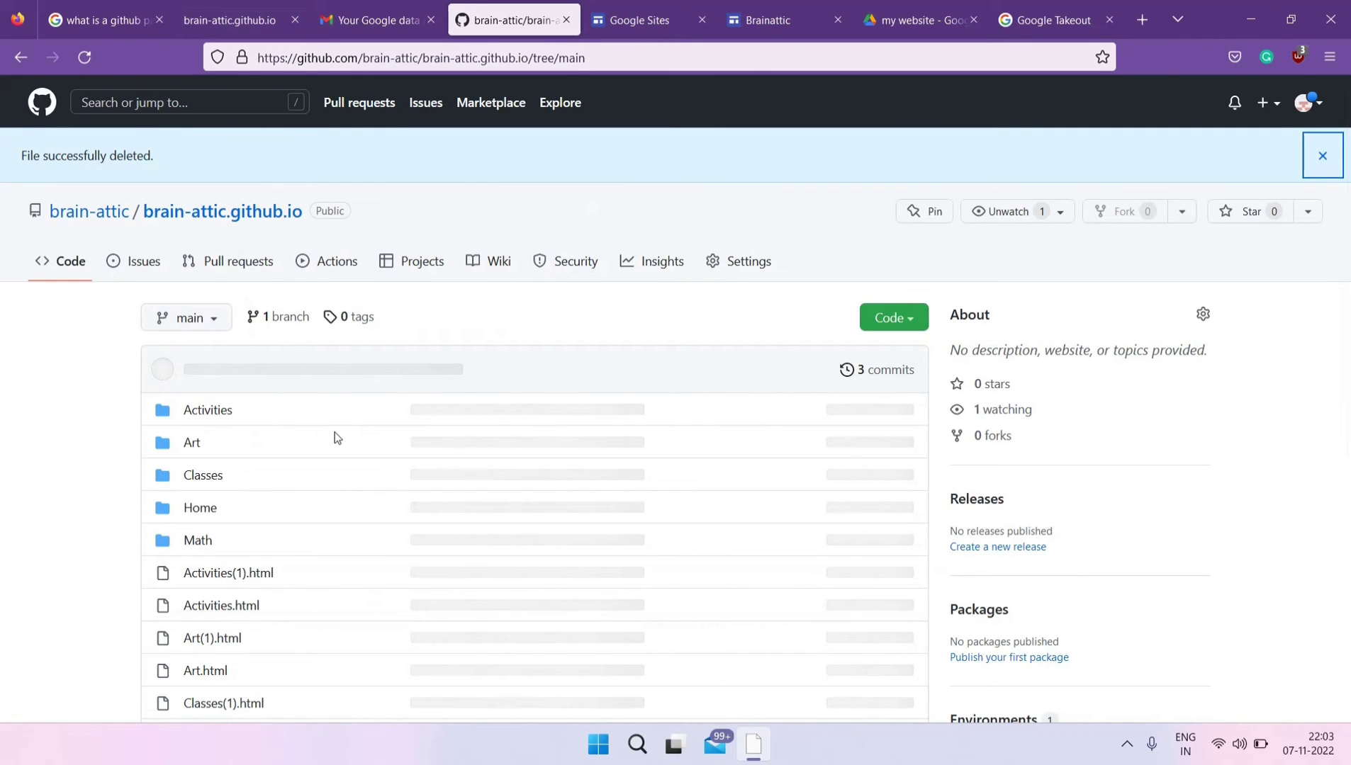
click(261, 6)
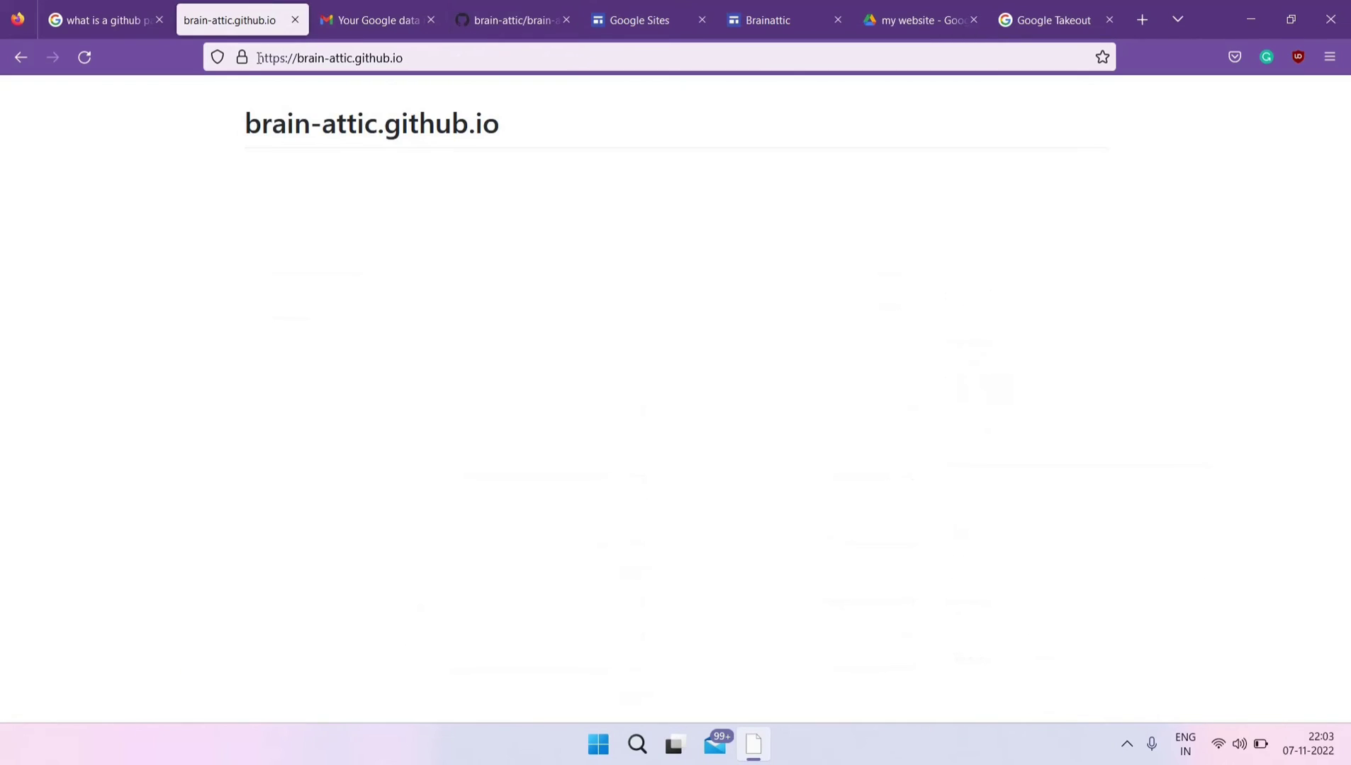
click(86, 58)
click(94, 61)
click(95, 61)
click(94, 61)
click(458, 49)
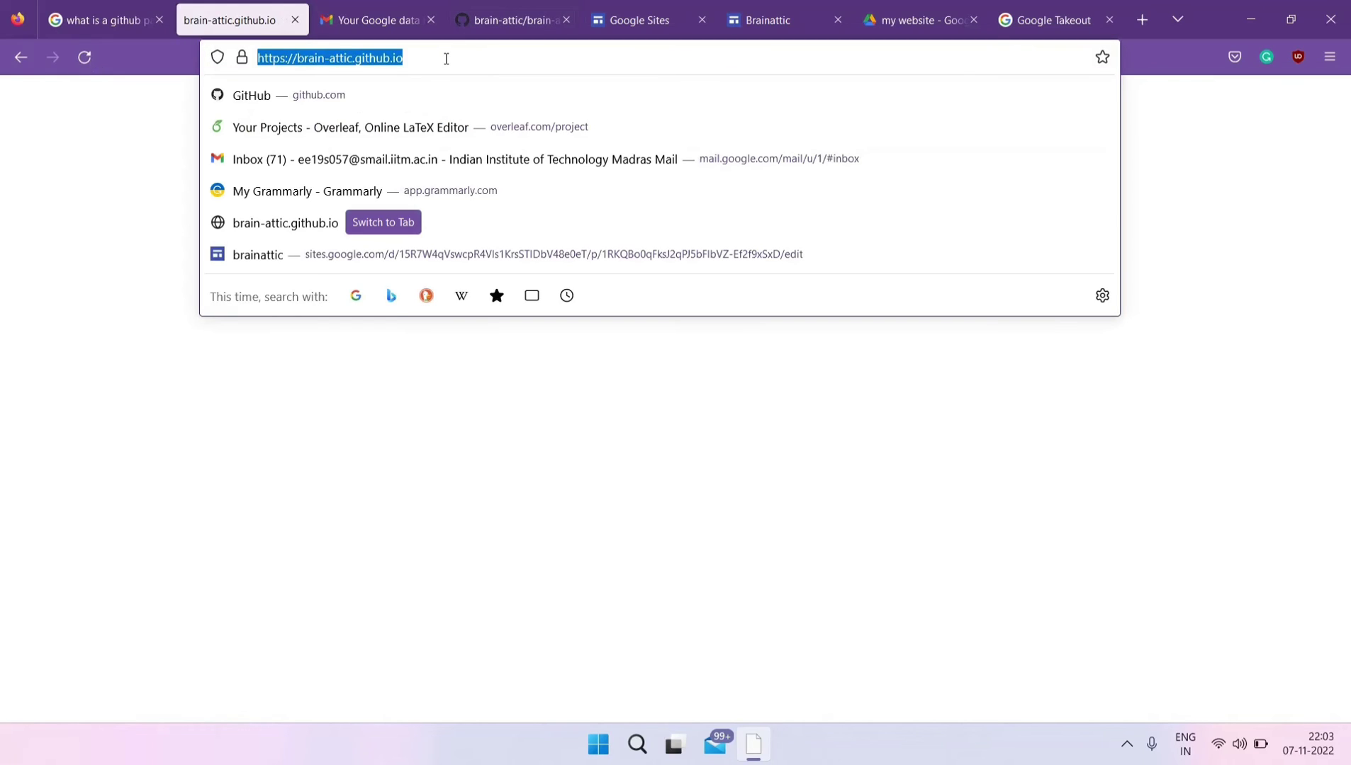
click(446, 58)
text(/inde)
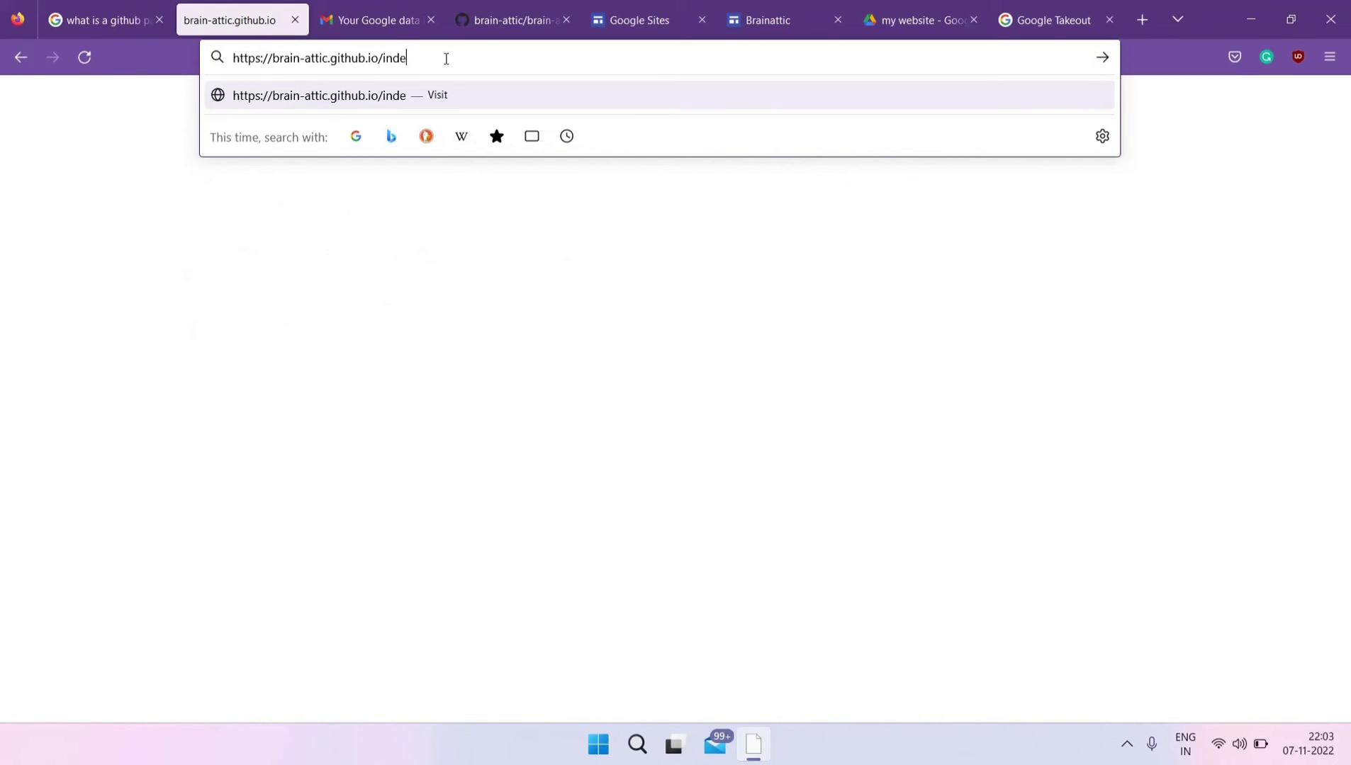
text(x.htm)
key(Return)
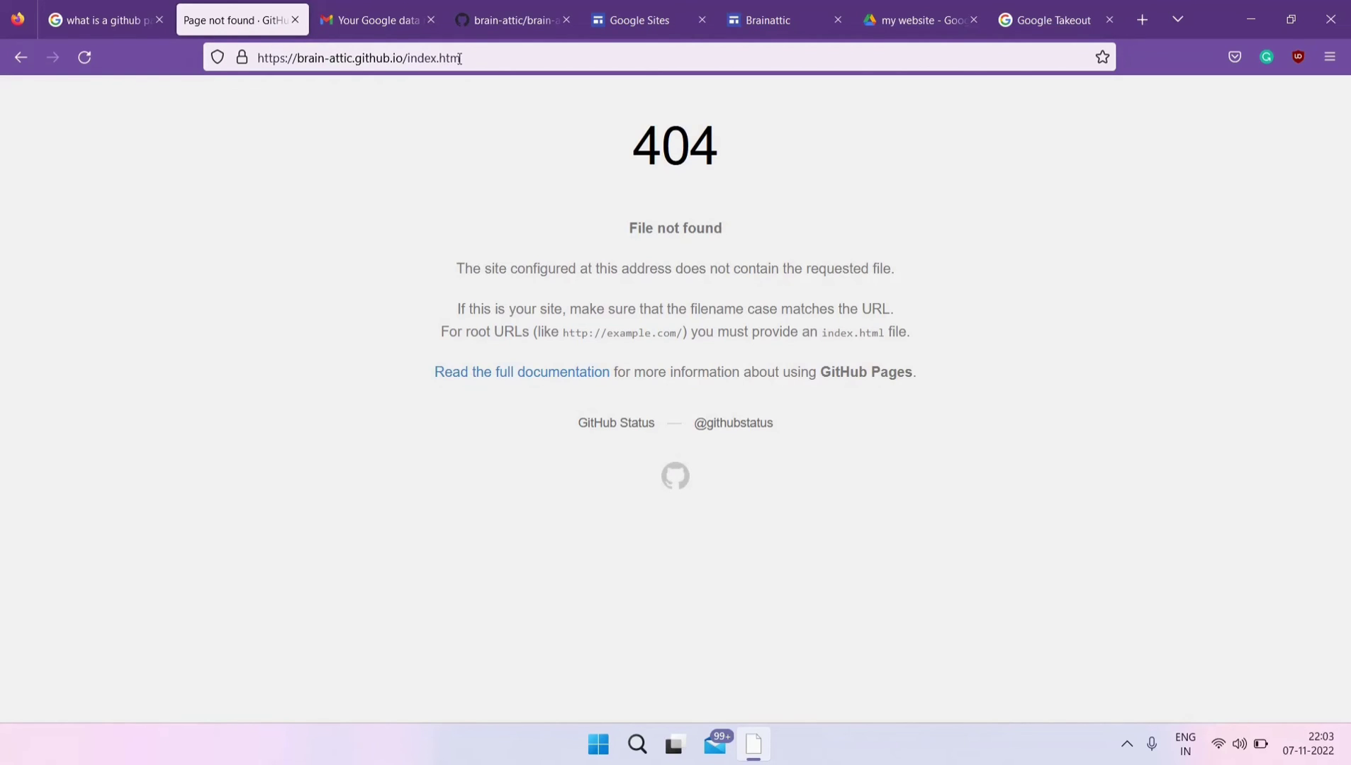
click(496, 67)
click(495, 68)
text(l)
key(Return)
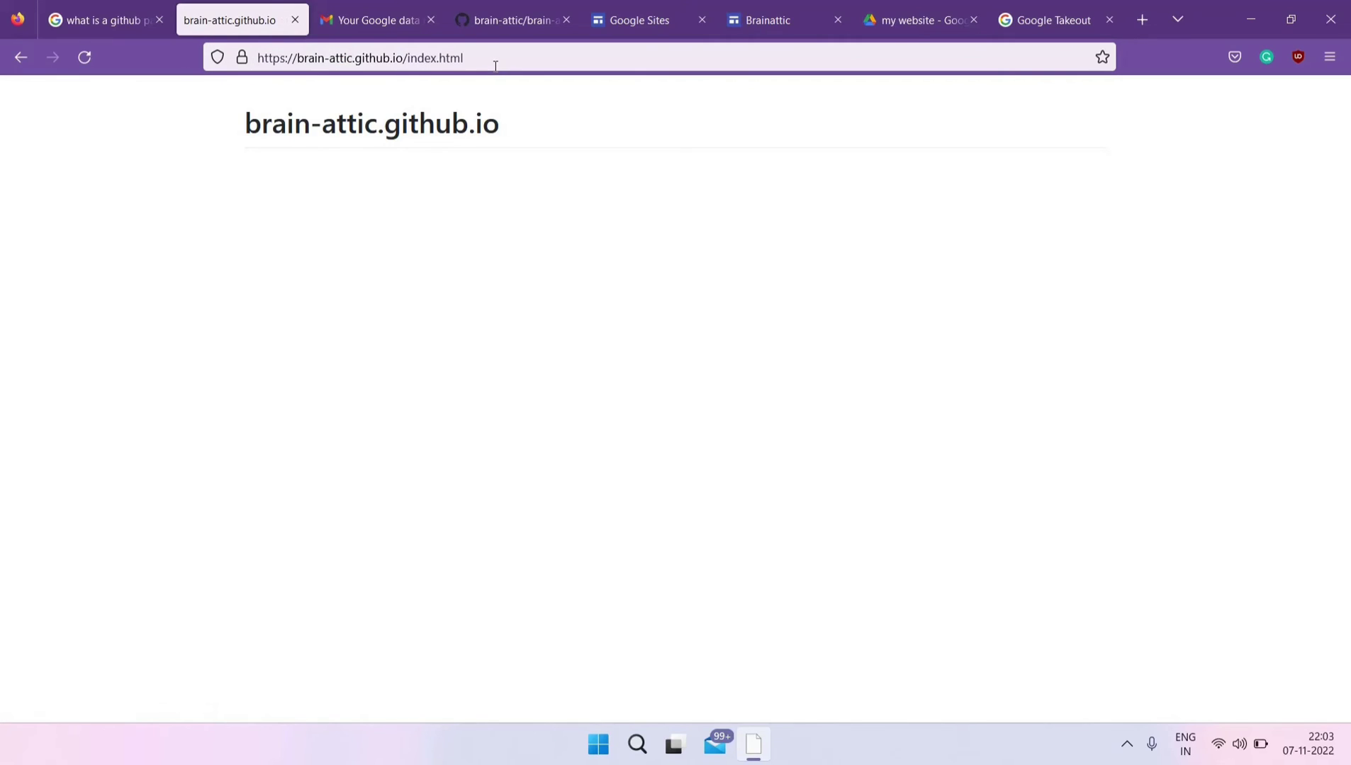
click(497, 66)
click(502, 70)
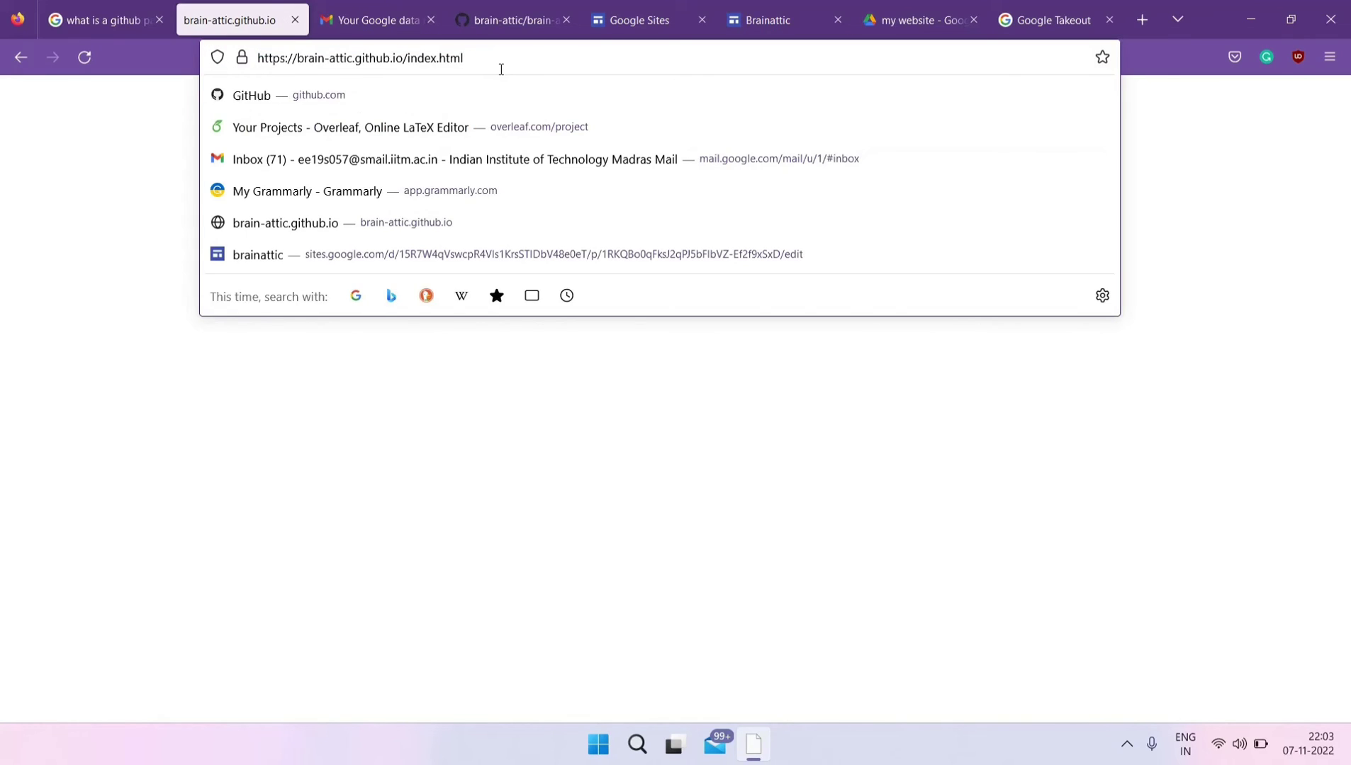
key(BackSpace)
key(BackSpace)
key(BackSpace)
key(BackSpace)
key(BackSpace)
key(BackSpace)
key(BackSpace)
key(BackSpace)
key(BackSpace)
key(BackSpace)
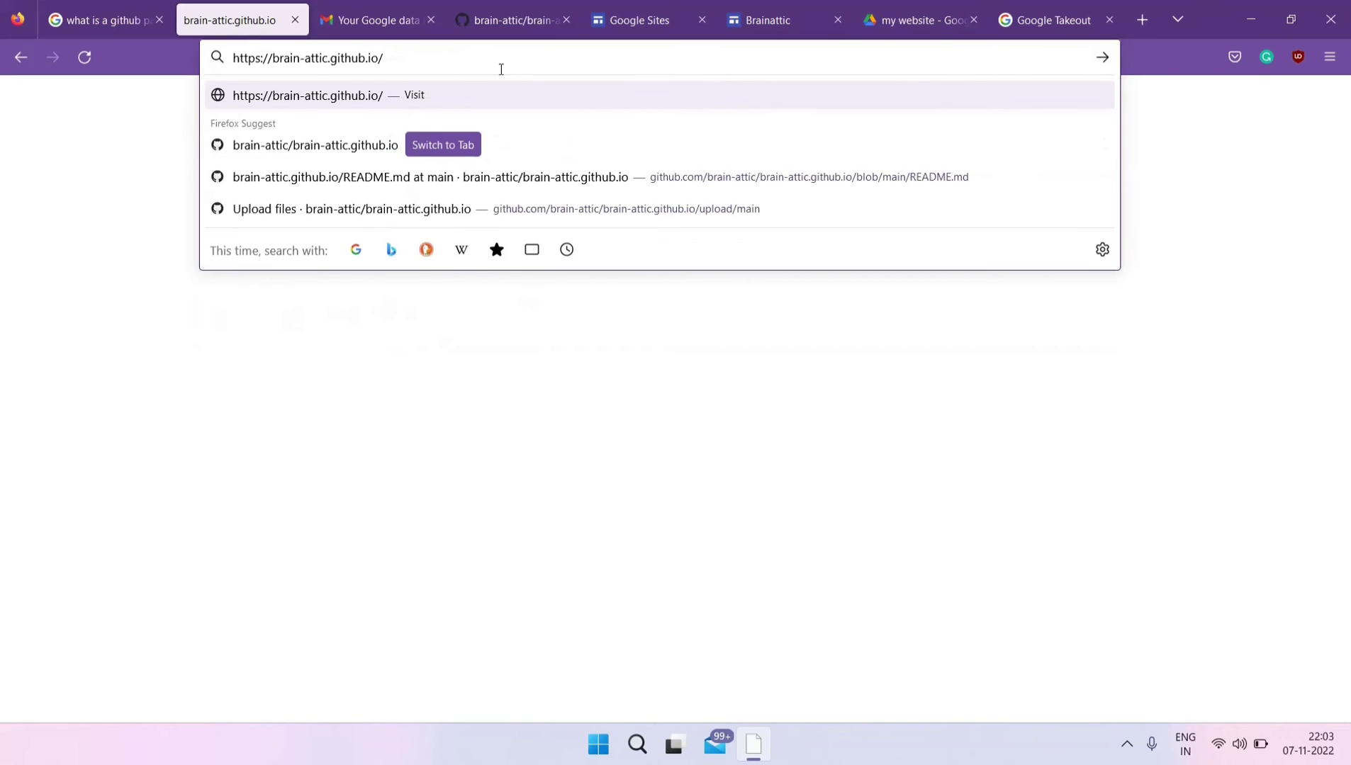
key(Return)
click(500, 57)
key(Return)
click(500, 58)
key(Return)
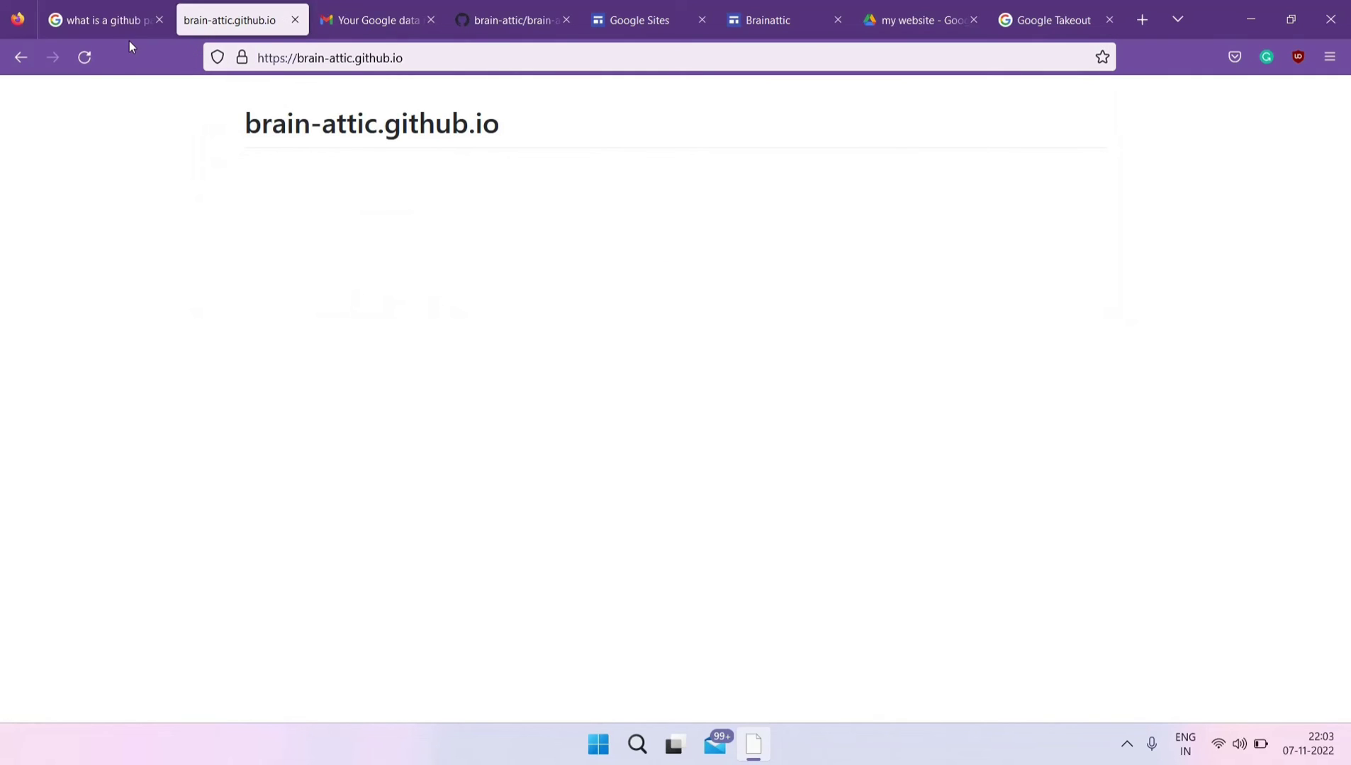
click(86, 57)
click(85, 56)
click(82, 57)
click(82, 56)
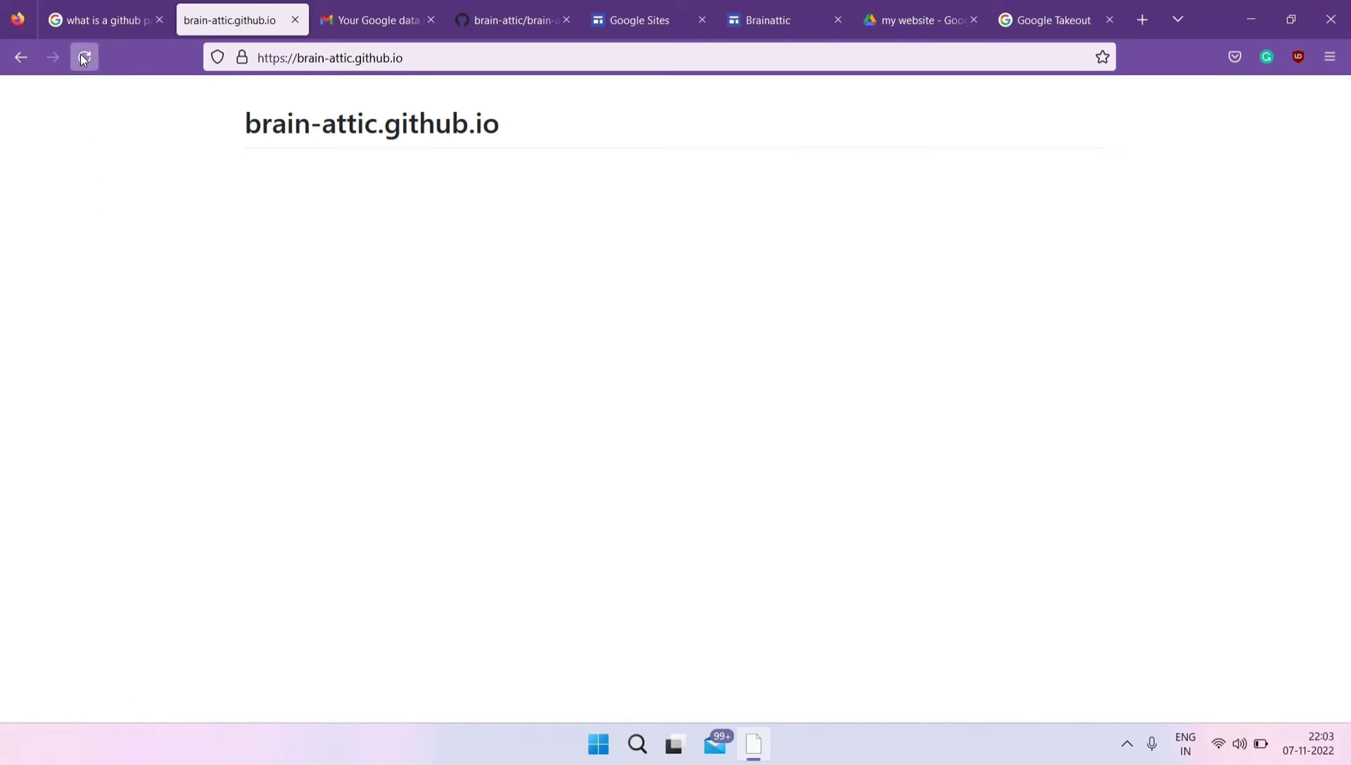
click(327, 58)
key(Return)
click(87, 61)
Step: Open the Brainattic site in the Google Sites editor and preview it
click(651, 8)
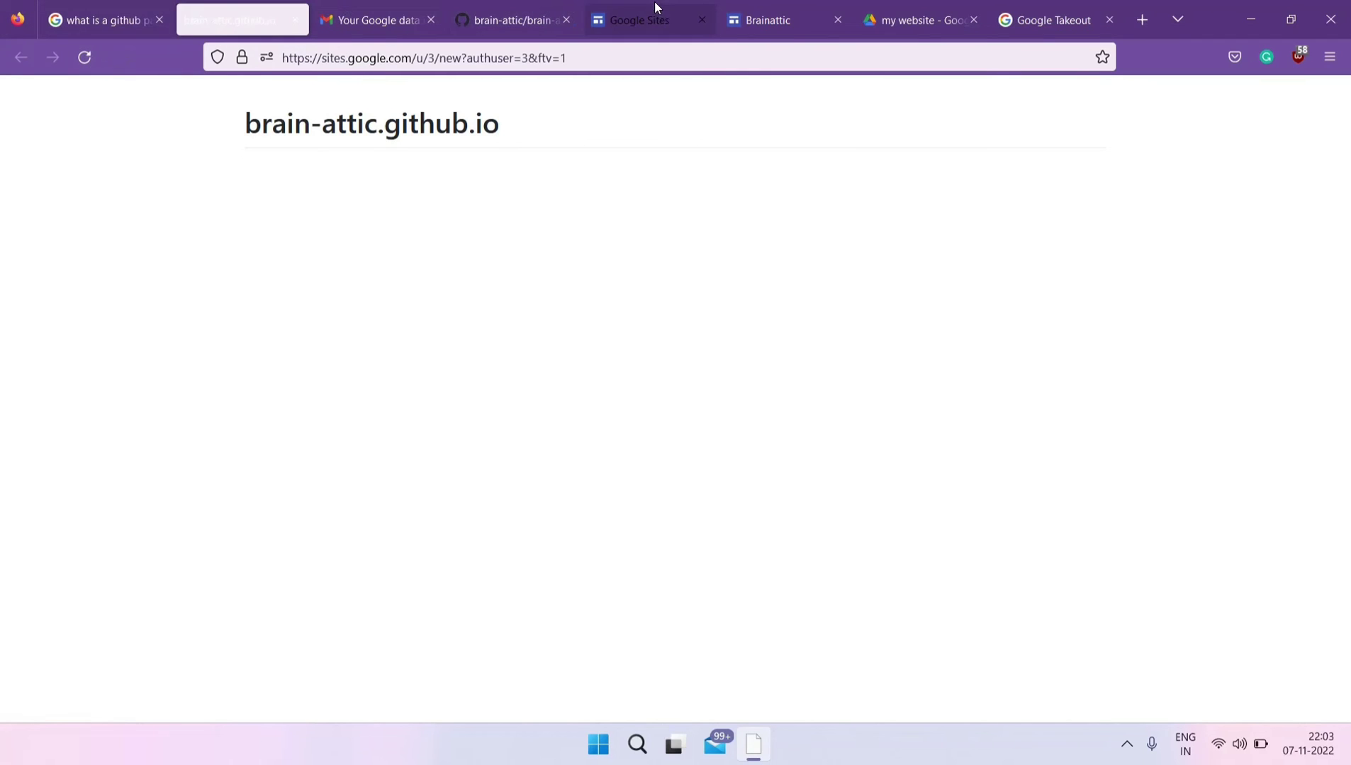
click(783, 21)
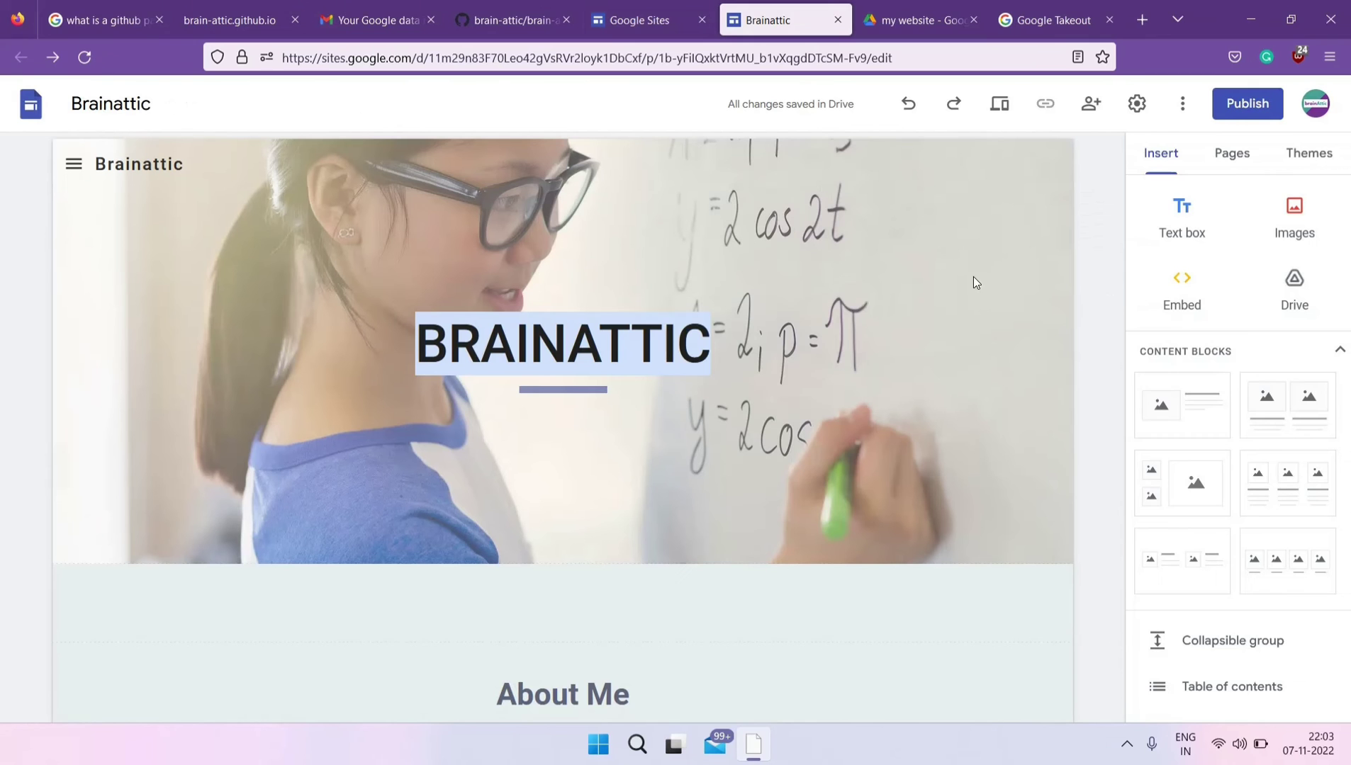
click(999, 107)
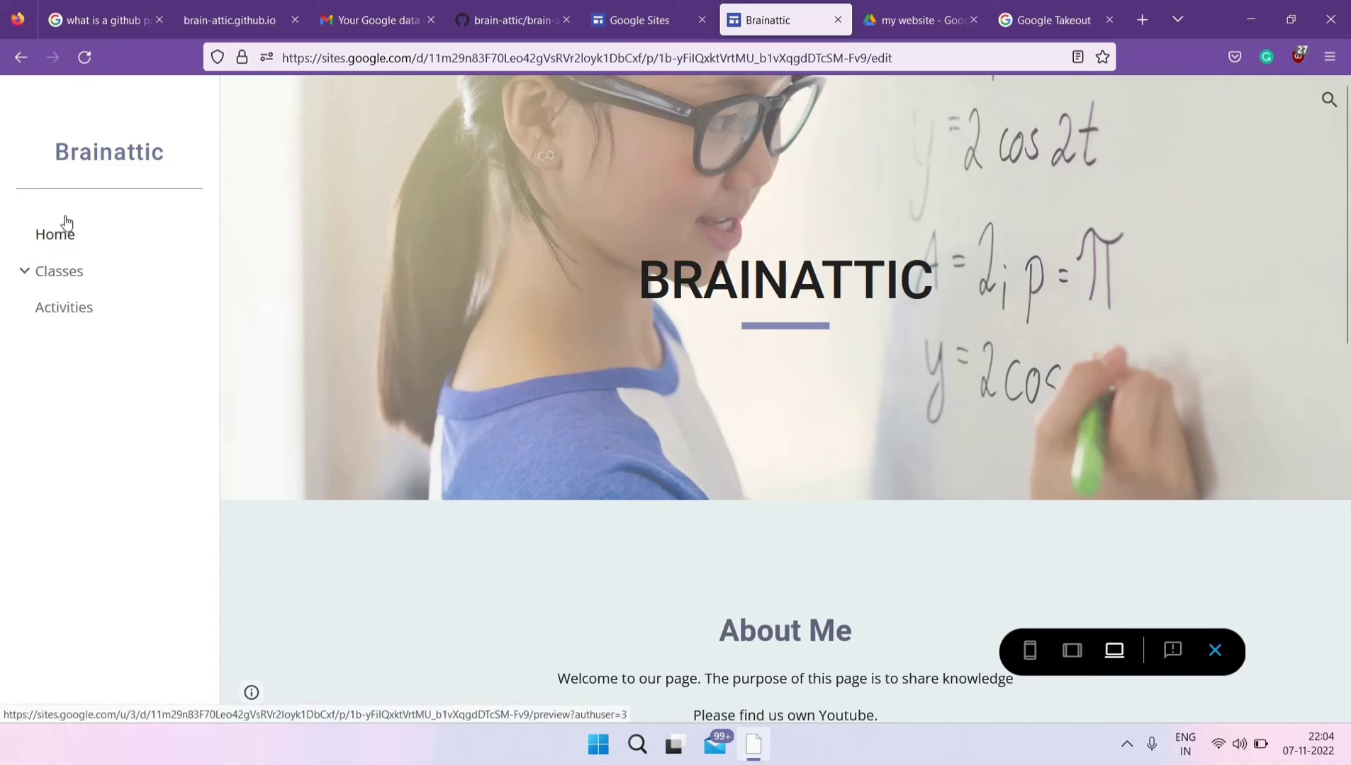
Step: Reload brain-attic.github.io/Home.html several times while waiting for the site to publish
click(249, 21)
click(342, 50)
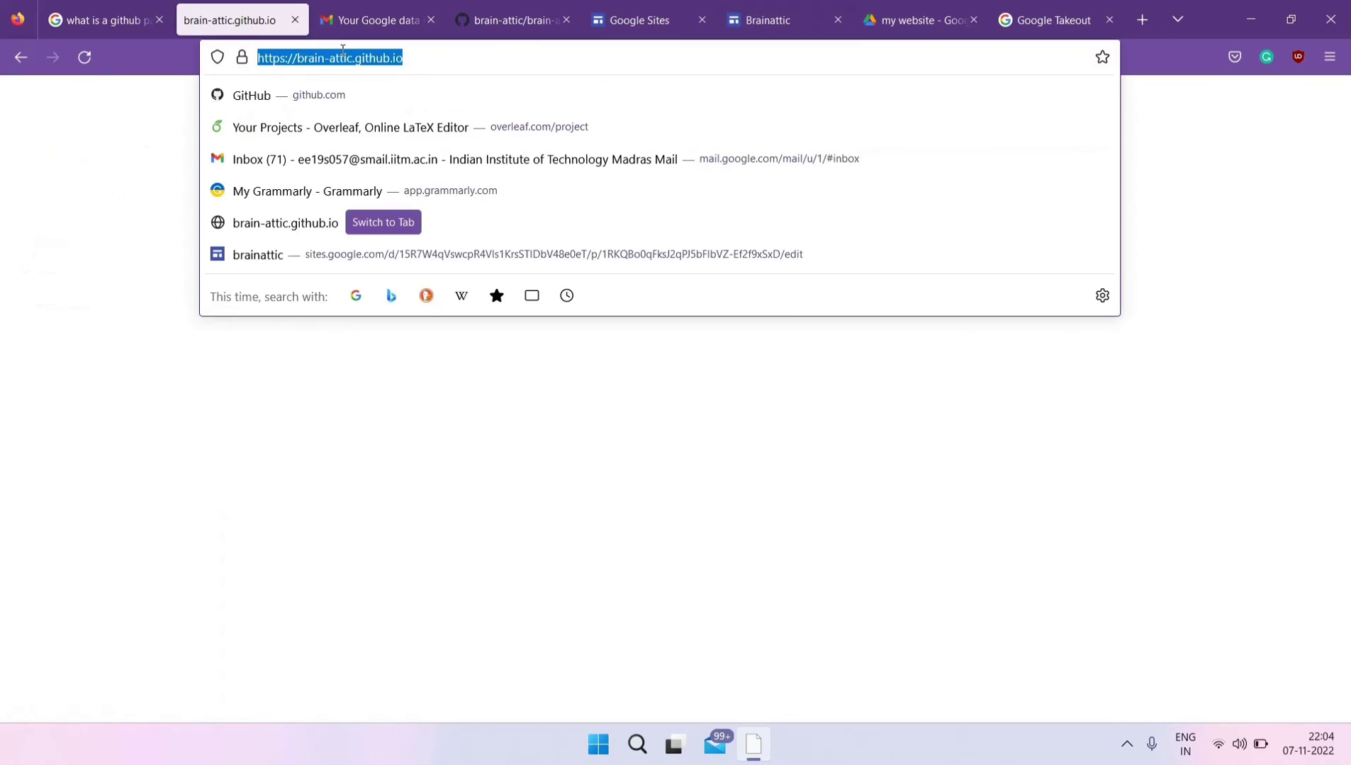
key(Return)
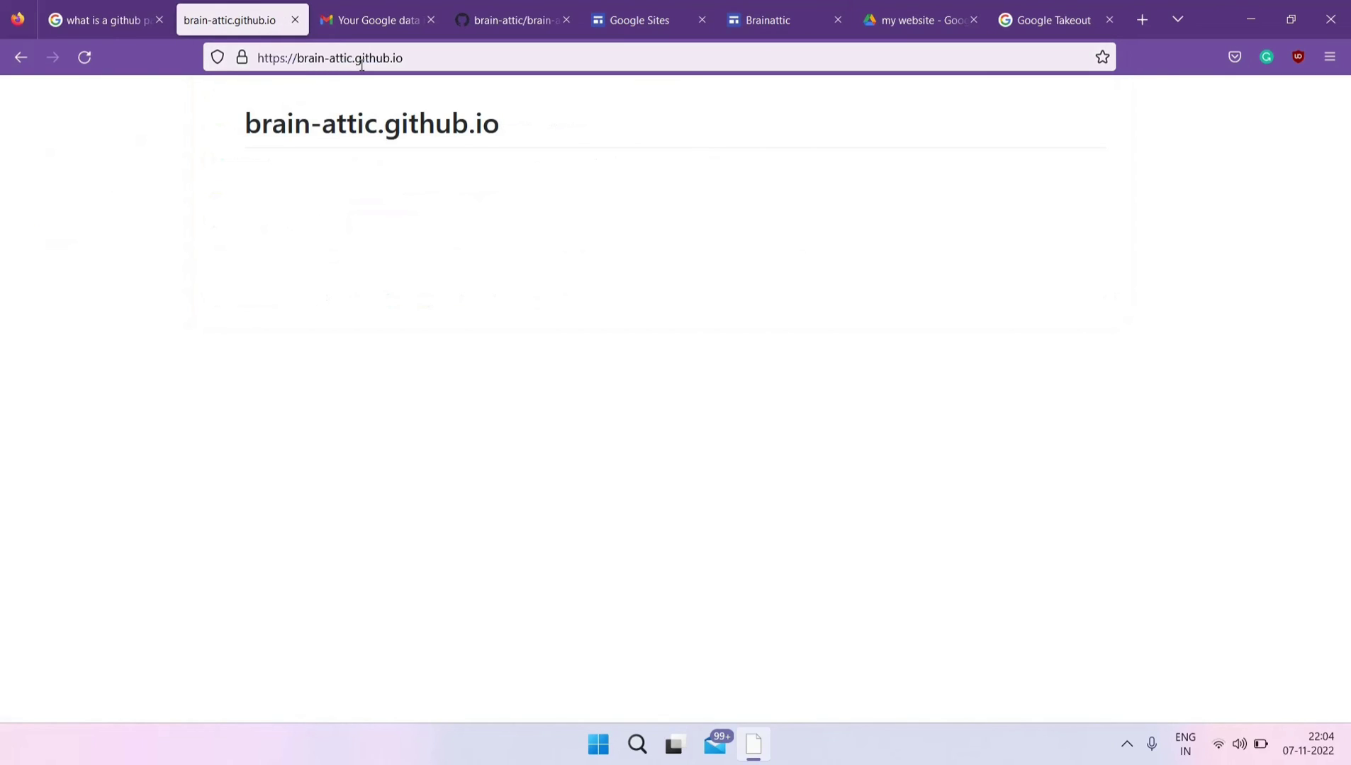
click(361, 63)
key(Return)
mouse_move(245, 123)
mouse_down()
mouse_move(499, 117)
mouse_move(221, 114)
mouse_up()
click(272, 56)
key(Return)
click(362, 54)
Step: Check the repository for the github-pages environment, then reload Home.html to show the Brainattic home page
click(496, 20)
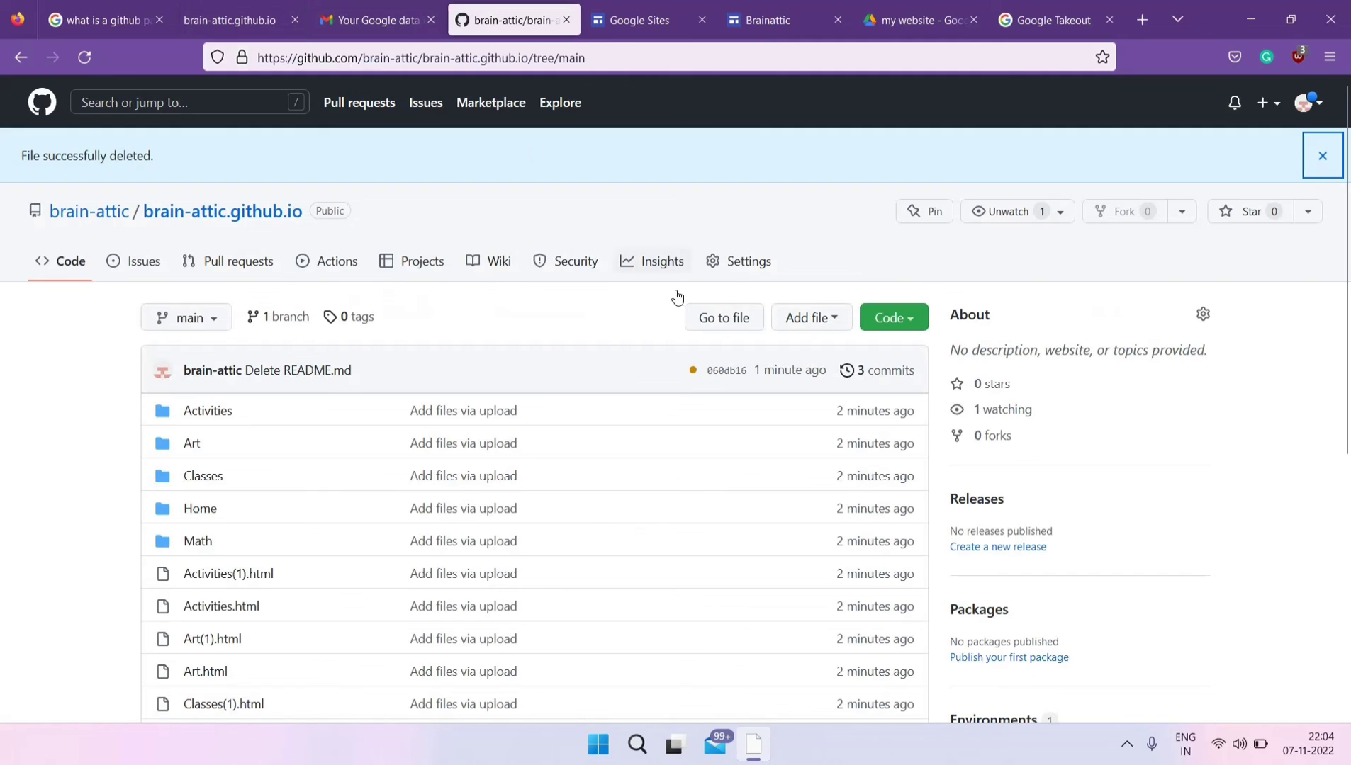
scroll(637, 354, down, 4)
scroll(657, 307, up, 3)
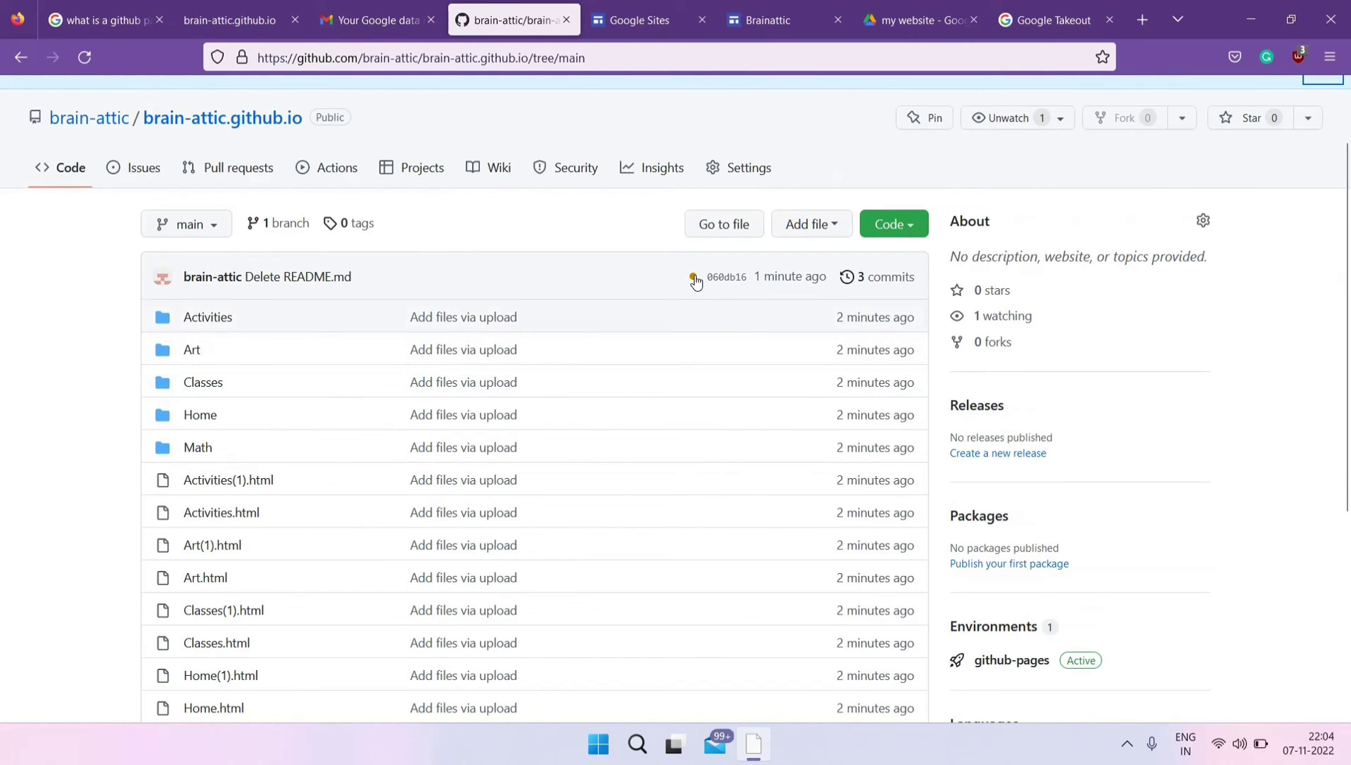
click(227, 20)
click(320, 55)
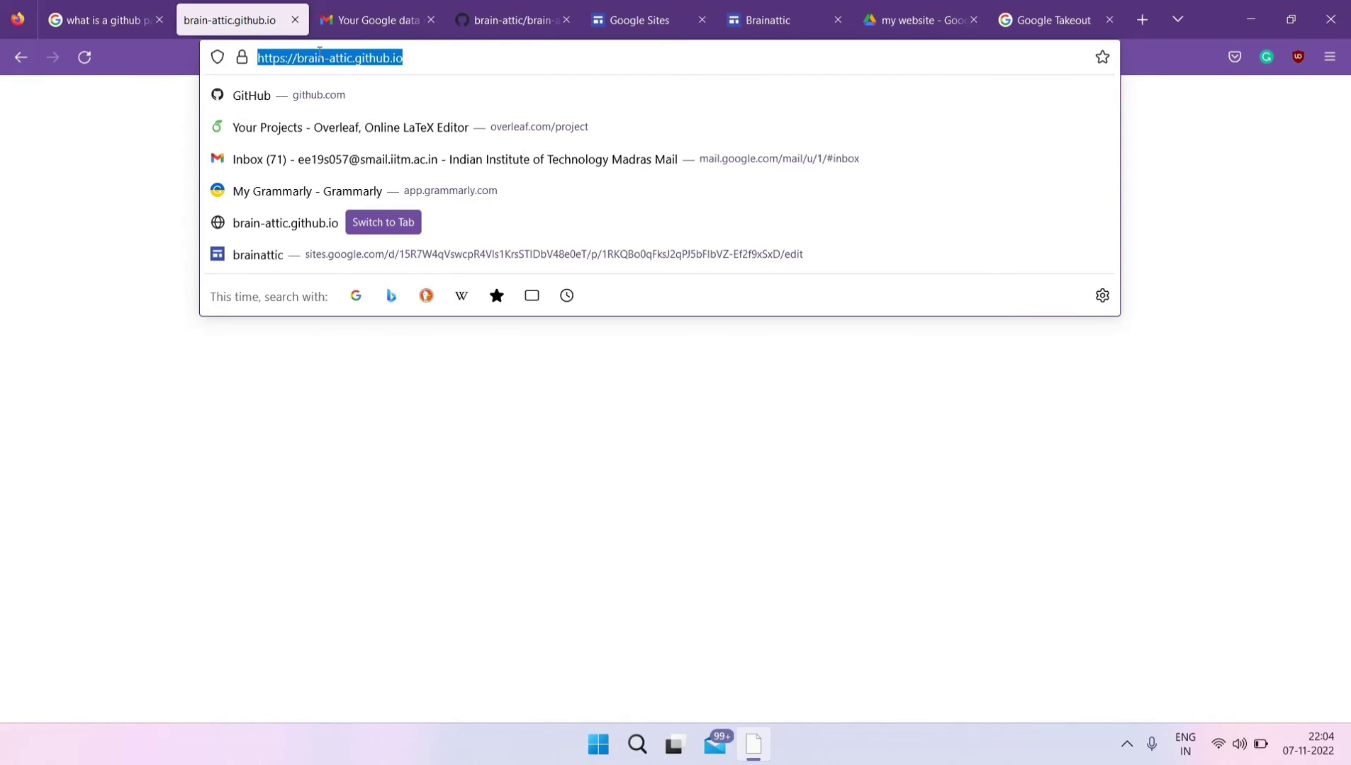
key(Return)
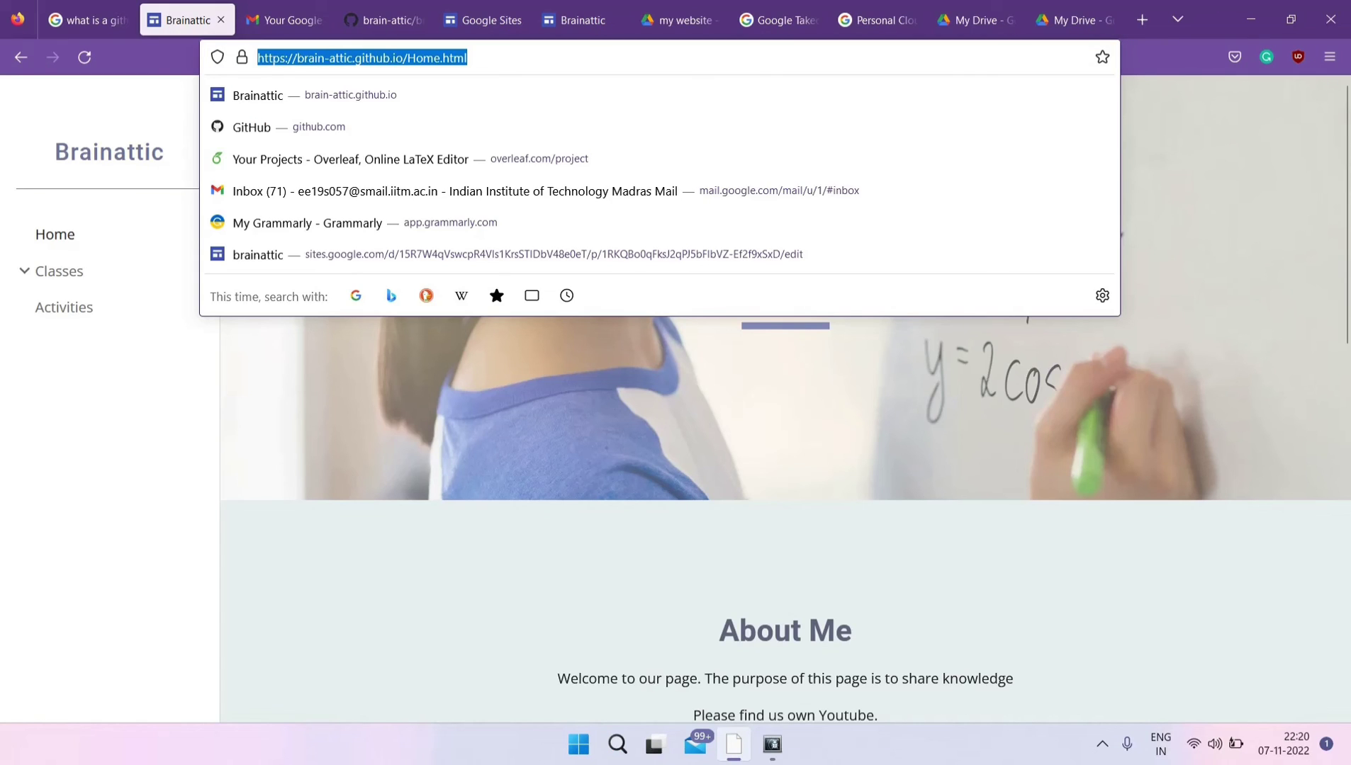
key(Return)
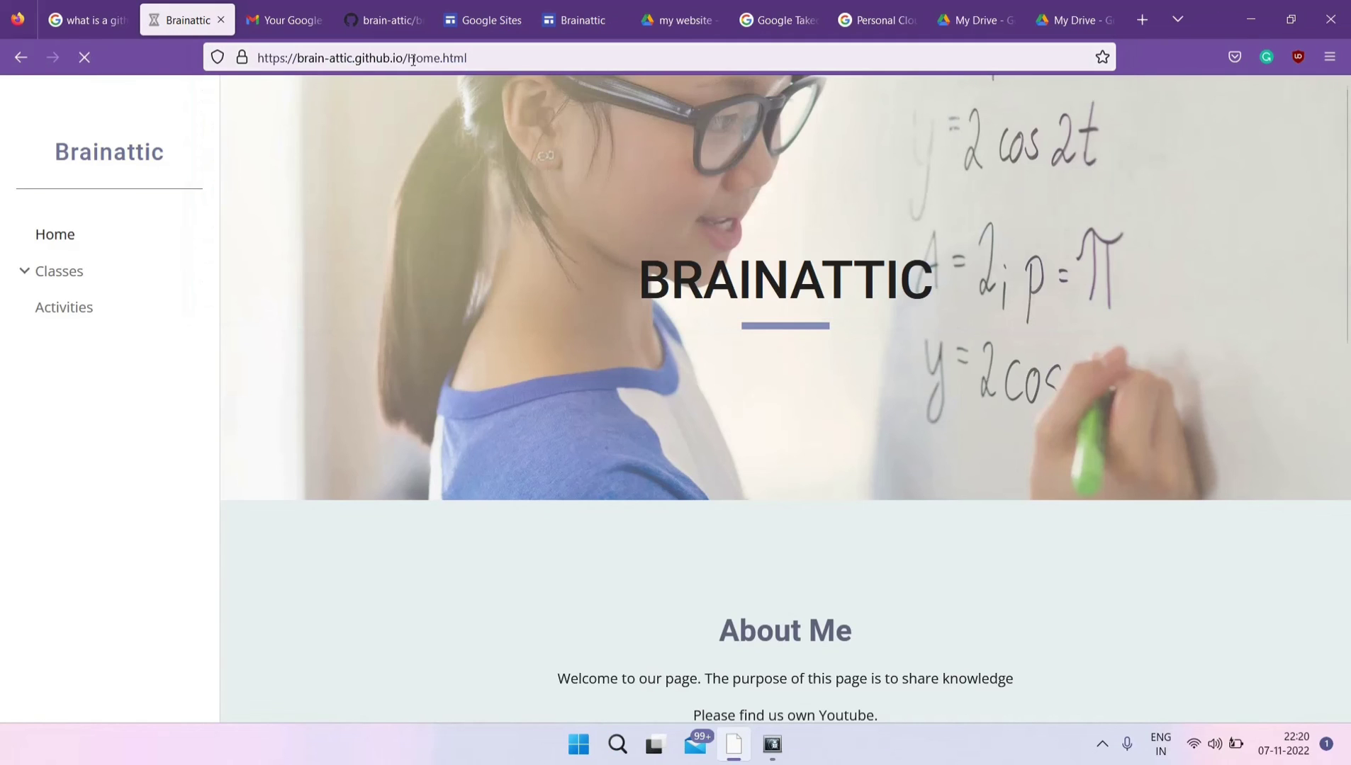
click(474, 55)
click(476, 55)
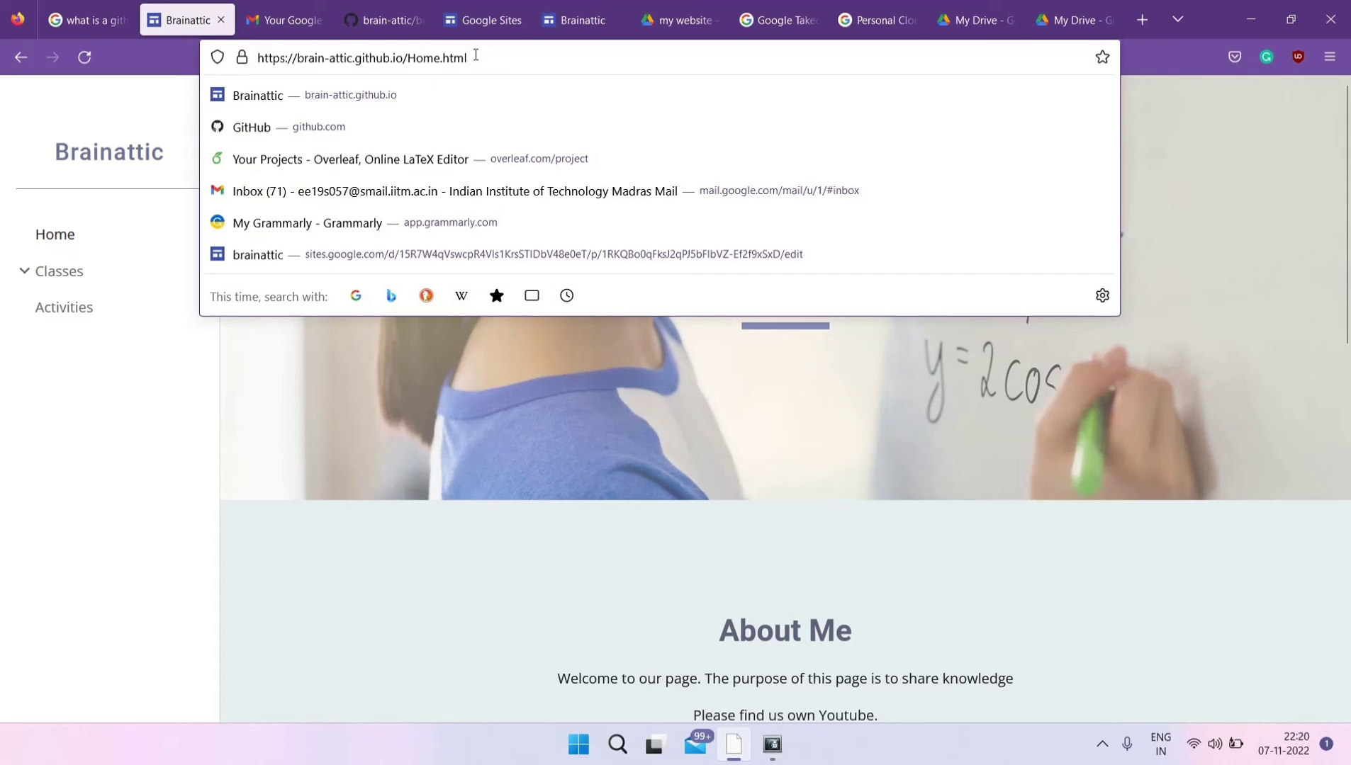
key(BackSpace)
key(BackSpace)
key(BackSpace)
key(BackSpace)
key(BackSpace)
key(BackSpace)
key(BackSpace)
key(BackSpace)
key(BackSpace)
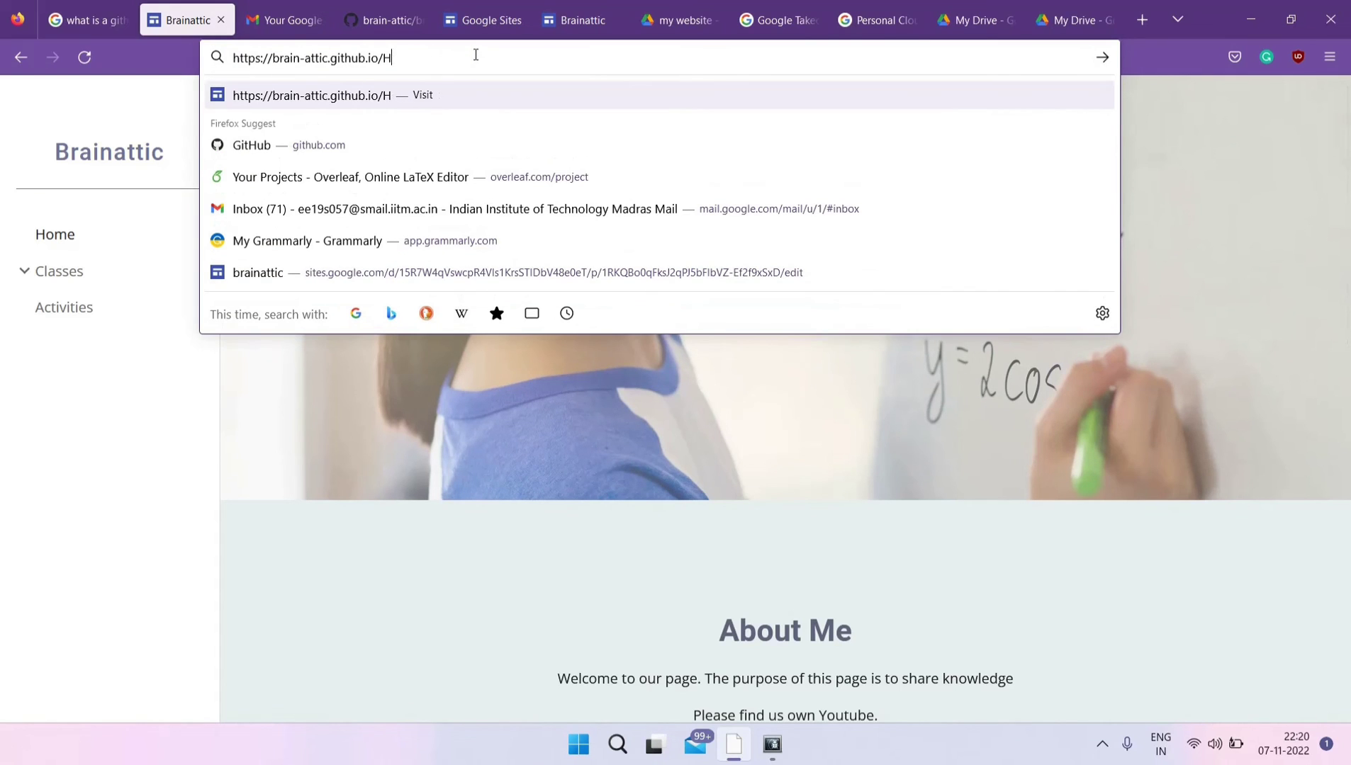
key(BackSpace)
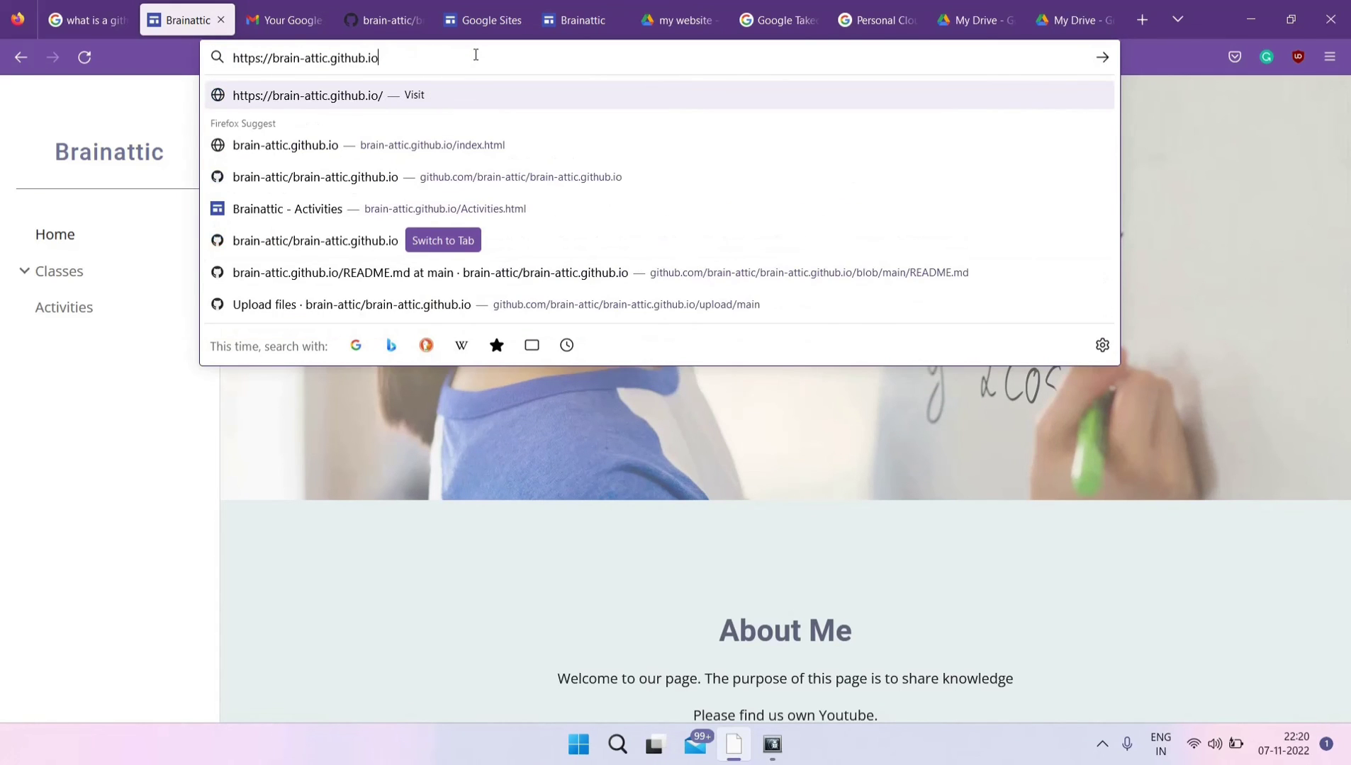
key(Return)
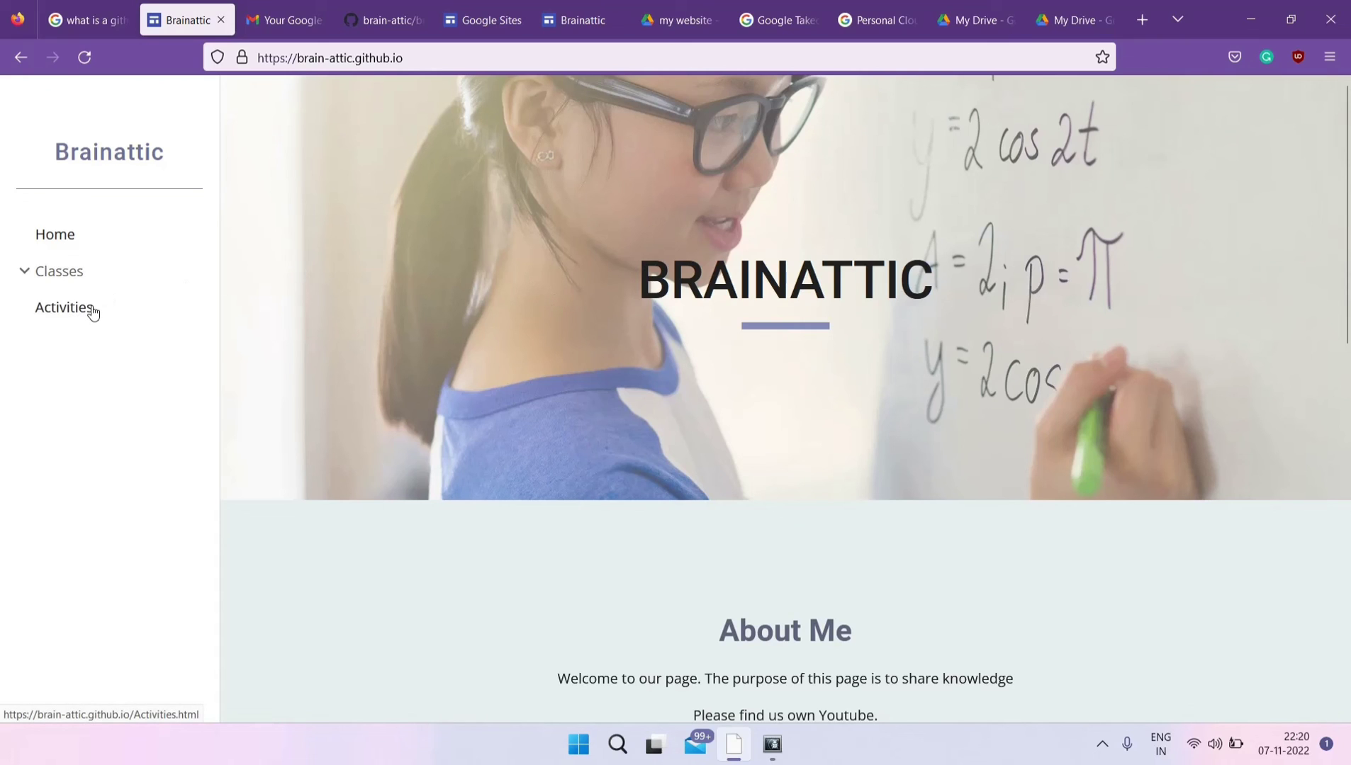
Step: Reload the site root and open the Activities page from the left navigation
click(451, 61)
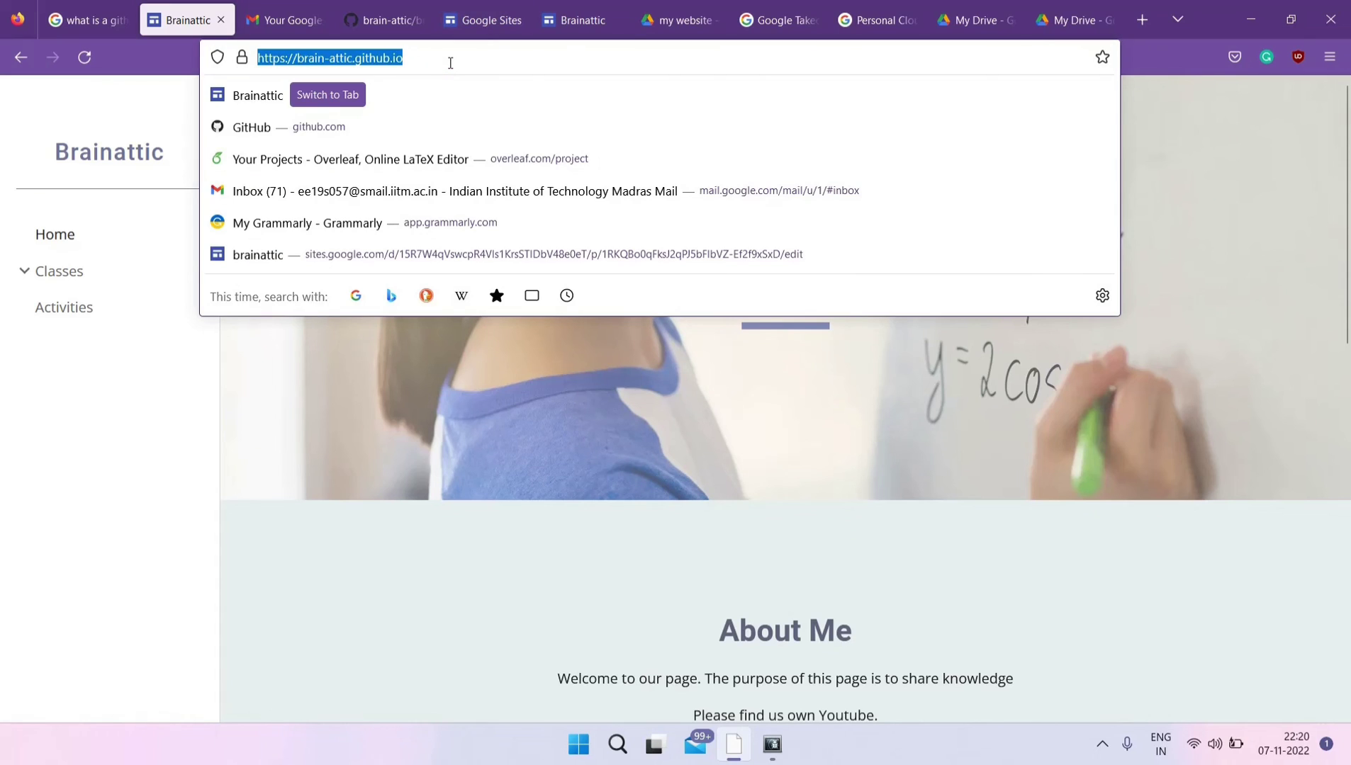
key(Return)
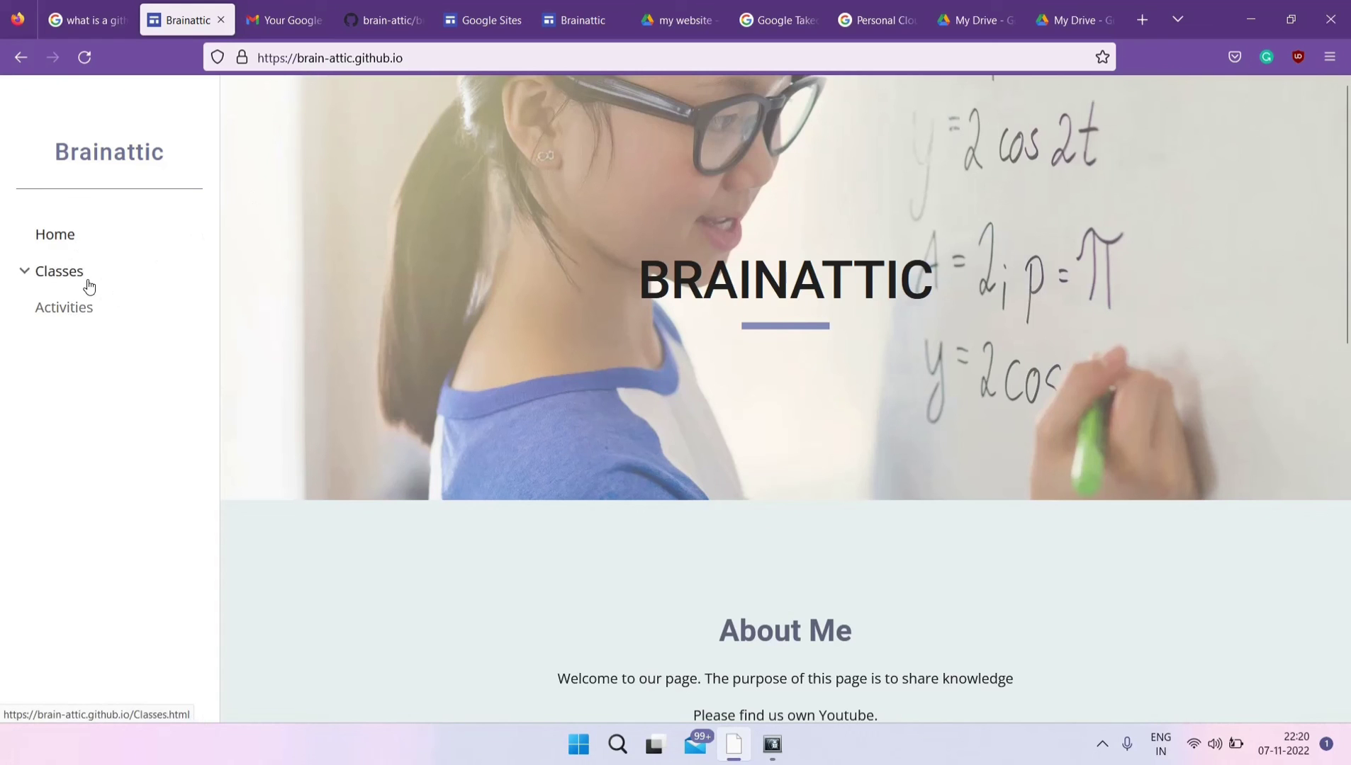
click(71, 312)
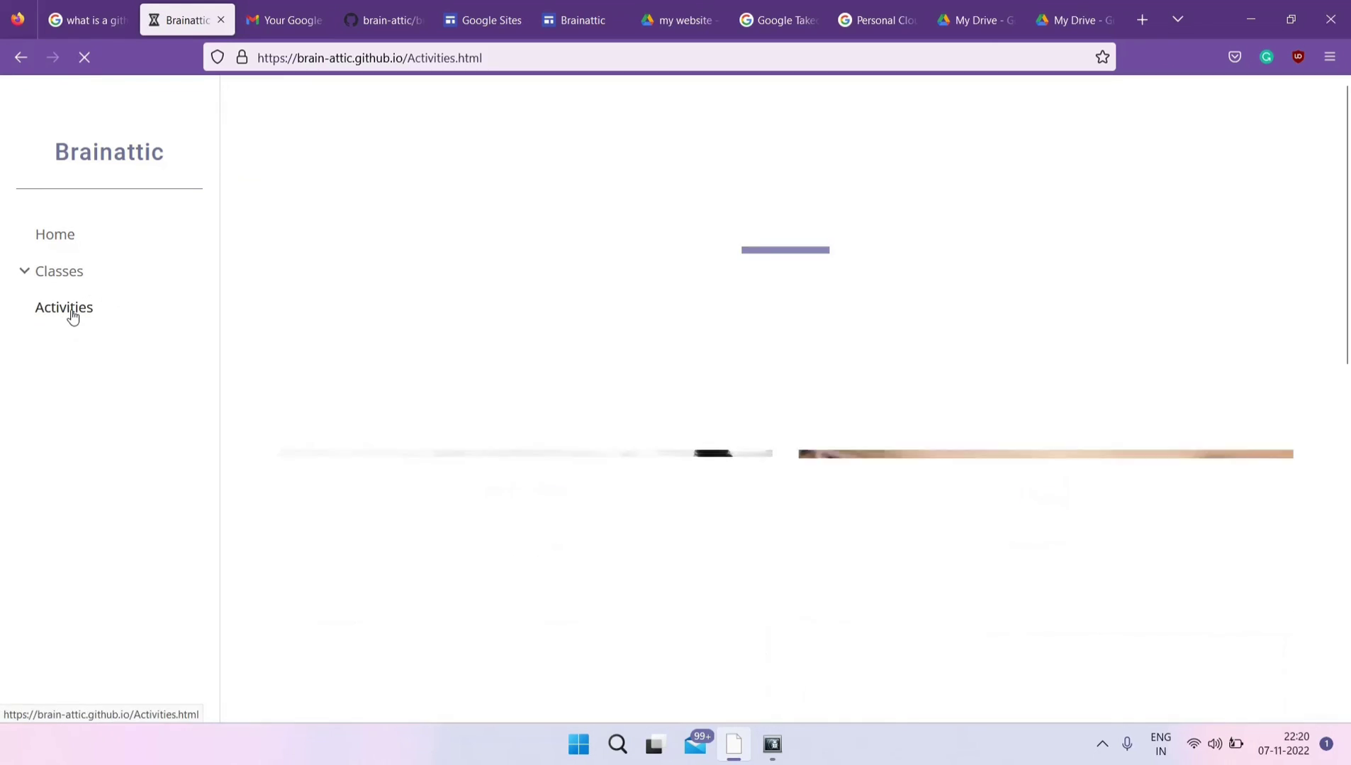